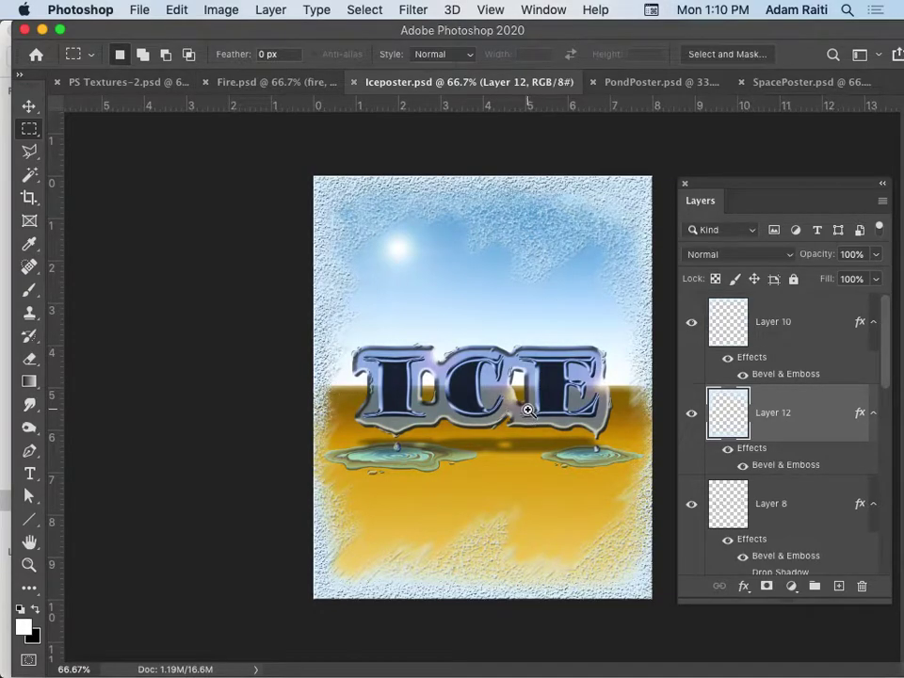
Move the Layers panel higher and lengthen it to make more layers visible
left_click_drag(520, 397, 461, 395)
left_click_drag(721, 186, 719, 149)
left_click_drag(876, 561, 872, 625)
Hide Layer 10 and toggle Layer 12's visibility to compare the frost texture around the poster's edges
left_click(690, 290)
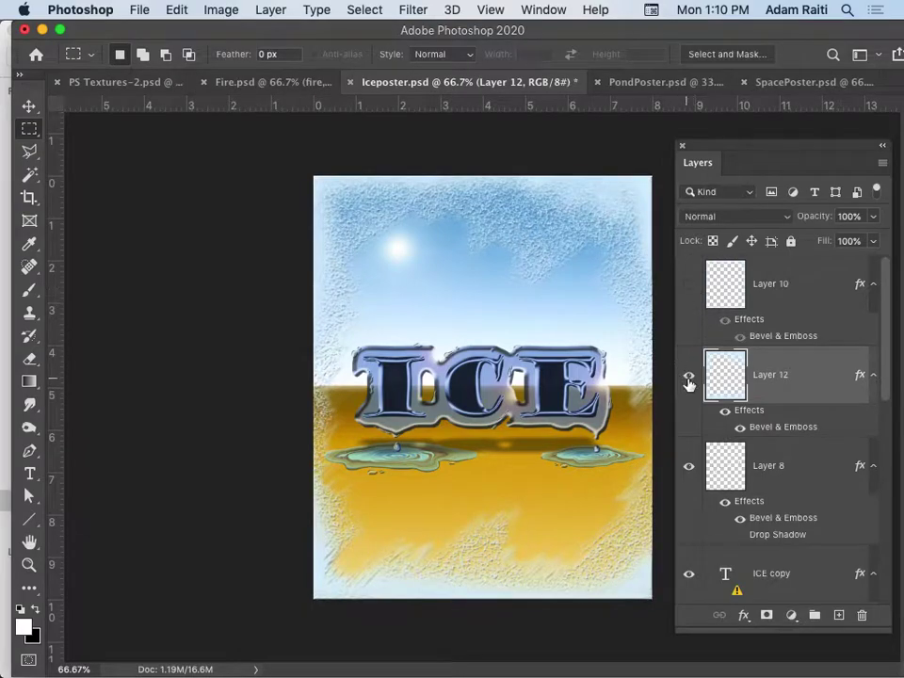
left_click(688, 376)
left_click(688, 379)
left_click(688, 379)
left_click(688, 379)
left_click(686, 286)
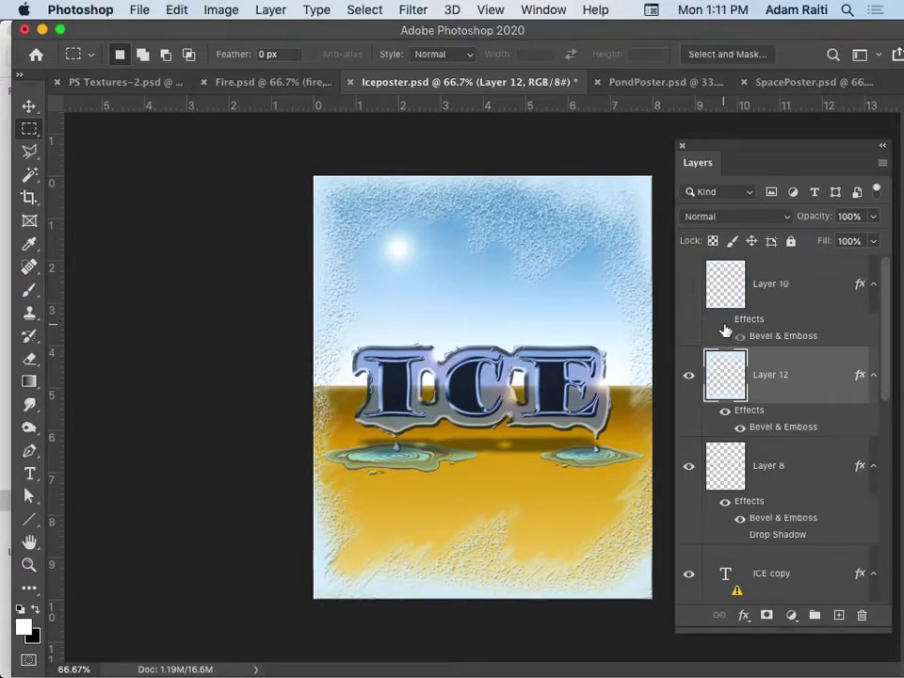
Switch Layer 12's effects off and back on to compare the flat and embossed frost texture at 200% zoom
left_click(725, 411)
right_click(531, 247)
left_click(561, 260)
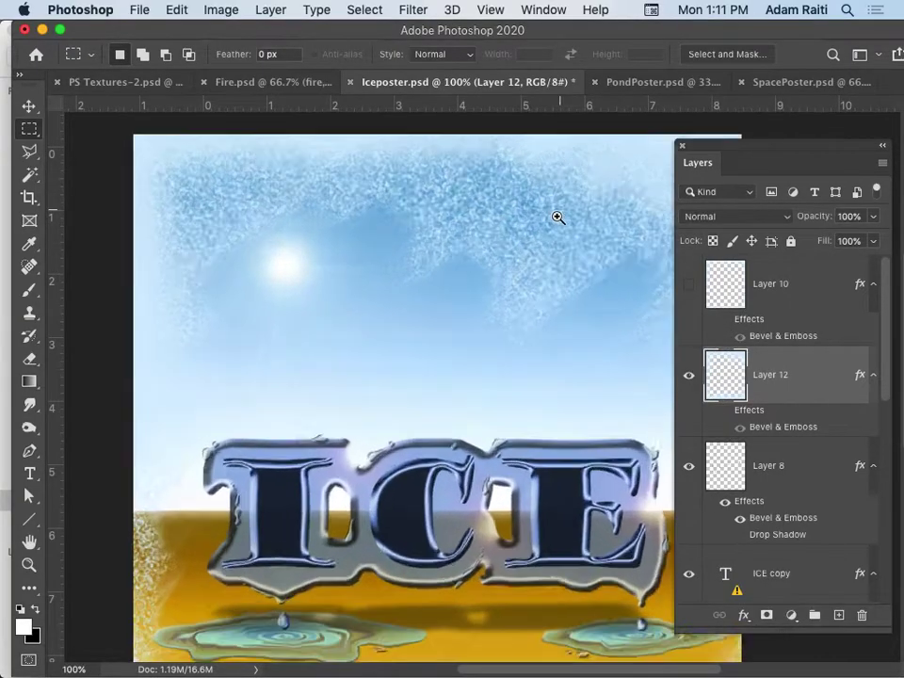
left_click(557, 217)
left_click_drag(523, 256, 498, 373)
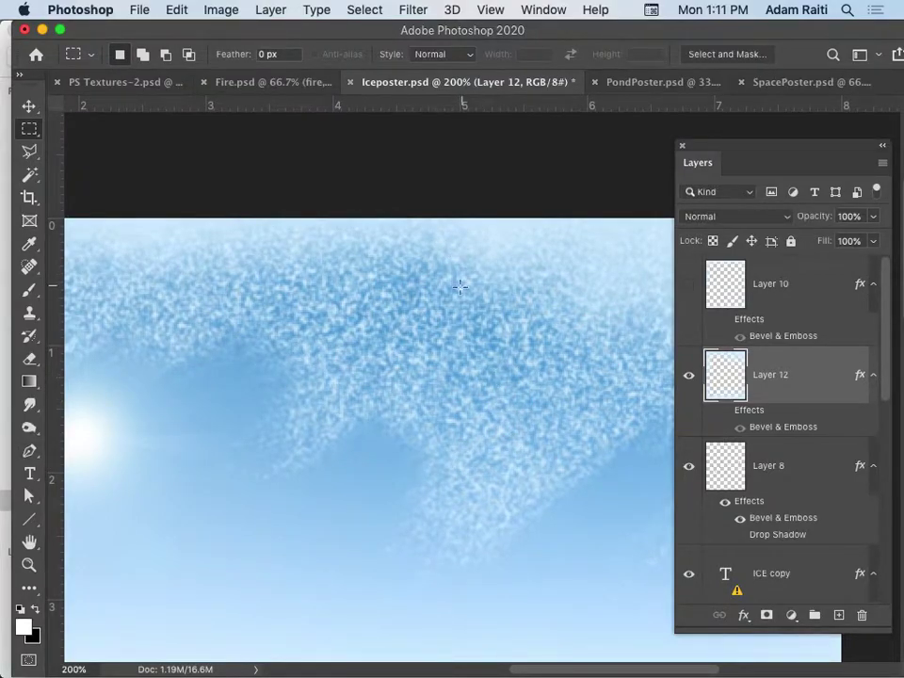
left_click(725, 409)
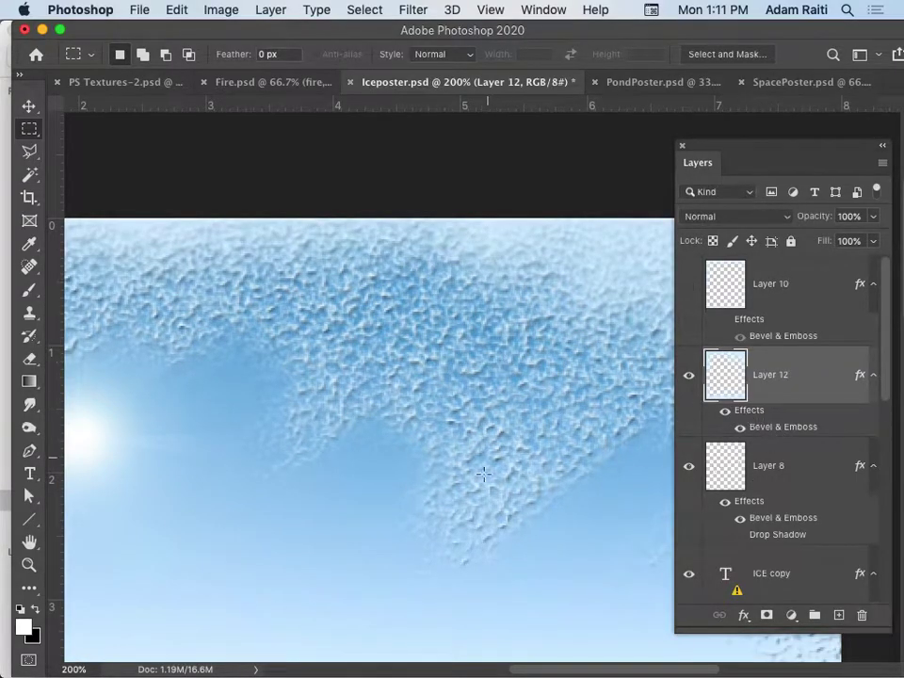
Show Layer 10, hide Layer 12 temporarily, and switch Layer 10's effects back on to inspect the corner frost
left_click_drag(313, 480, 498, 370)
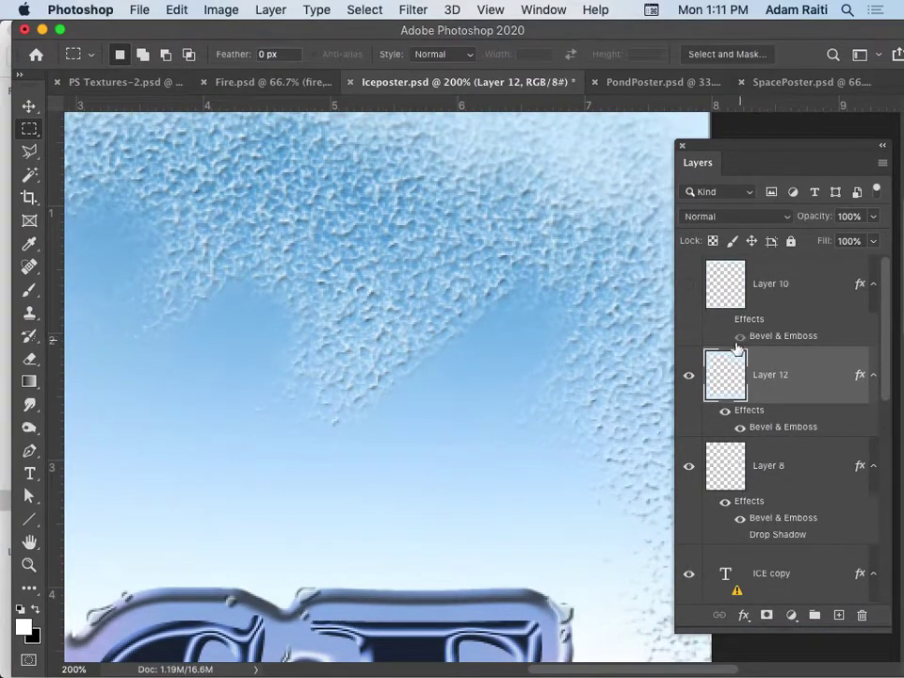
left_click(693, 294)
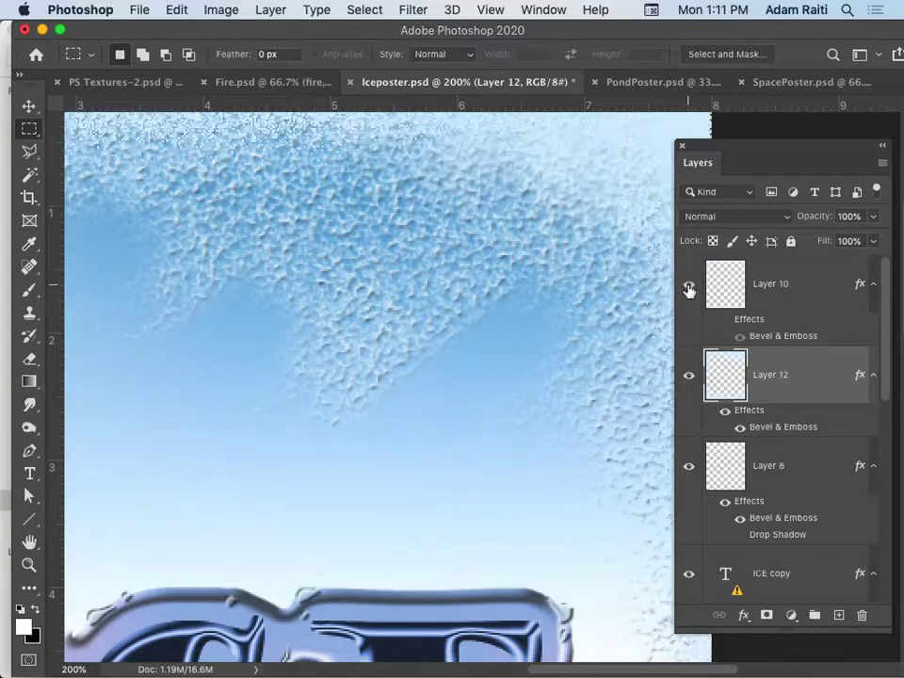
scroll(512, 373, "up", 5)
scroll(513, 373, "right", 5)
left_click(689, 375)
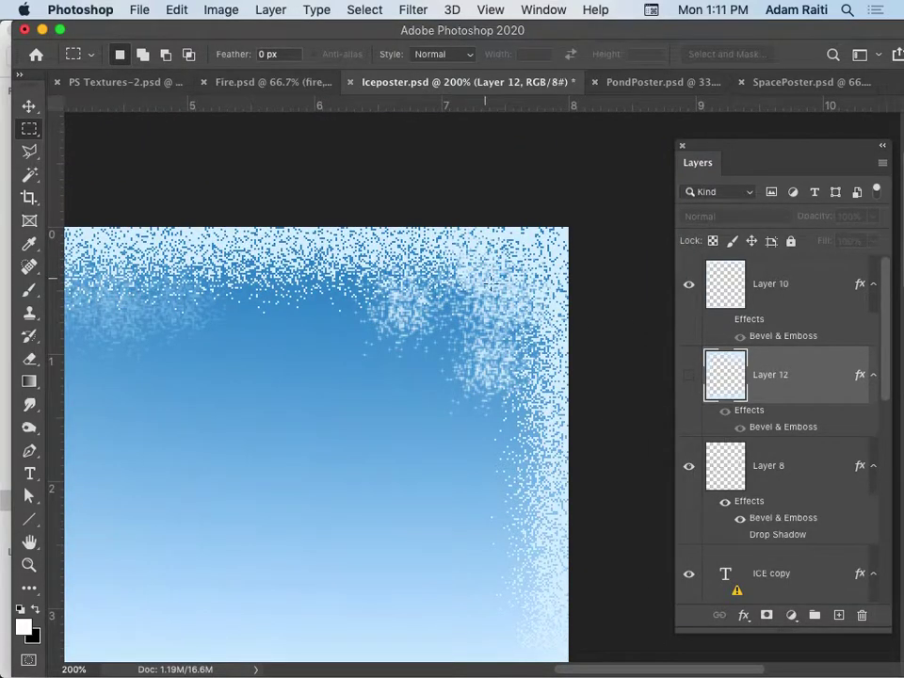
left_click(724, 319)
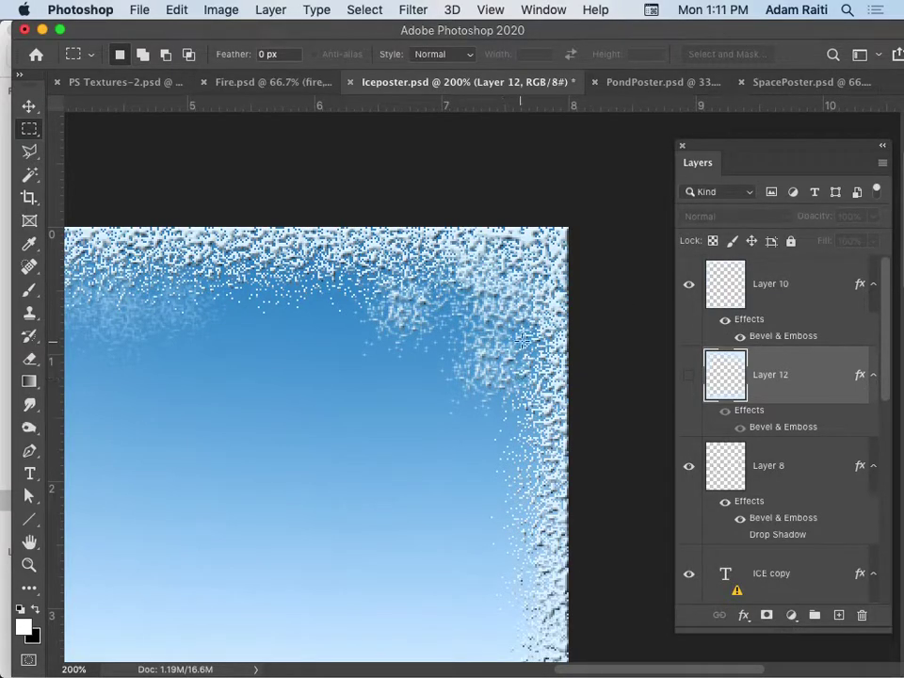
left_click(688, 375)
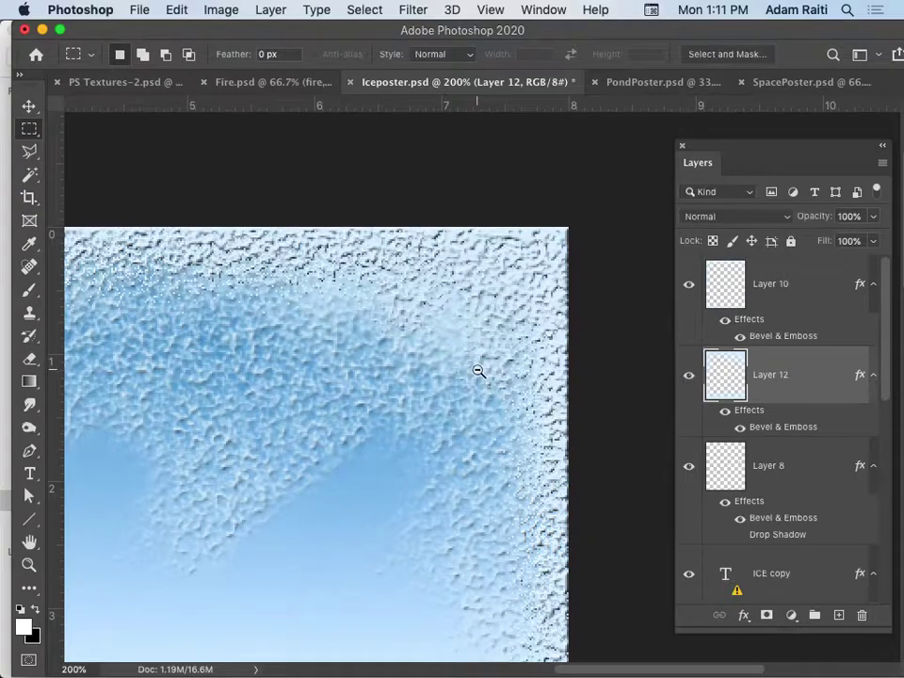
Hide Layer 10 and Layer 12 to view the whole poster without its frost border
key("super+minus")
key("super+minus")
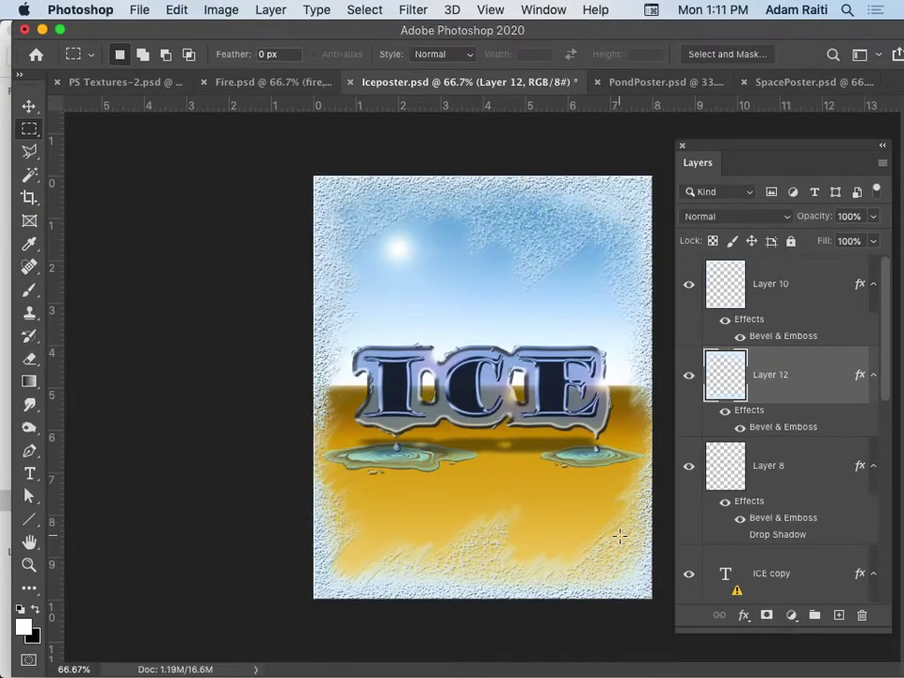
left_click(689, 283)
left_click(689, 373)
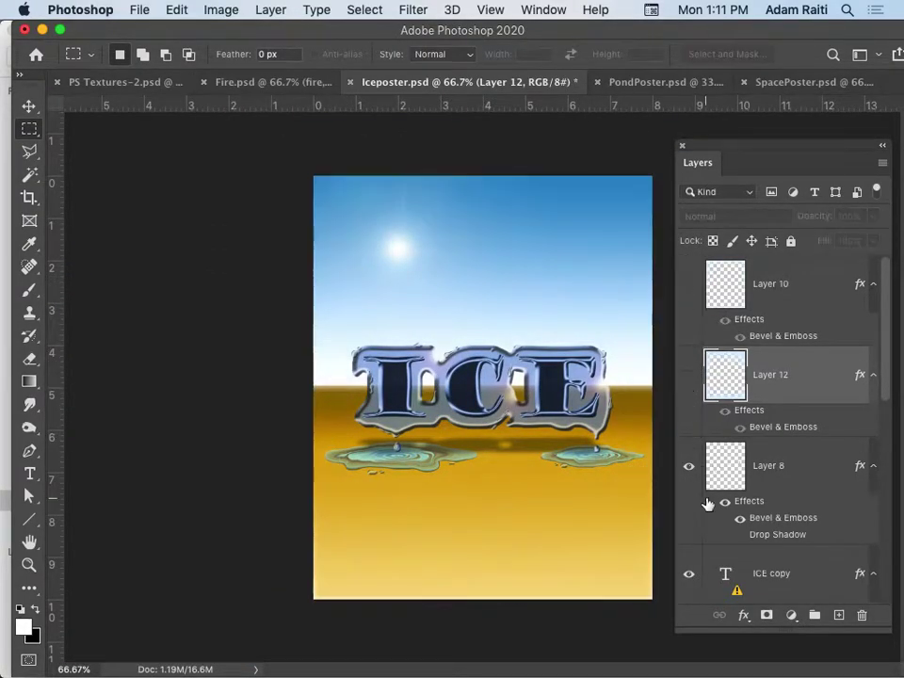
Hide Layer 8 and examine the edges of the ICE lettering at 400% without that layer's details
scroll(706, 471, "down", 2)
left_click(688, 412)
left_click(612, 374)
left_click_drag(612, 374, 607, 359)
left_click(690, 413)
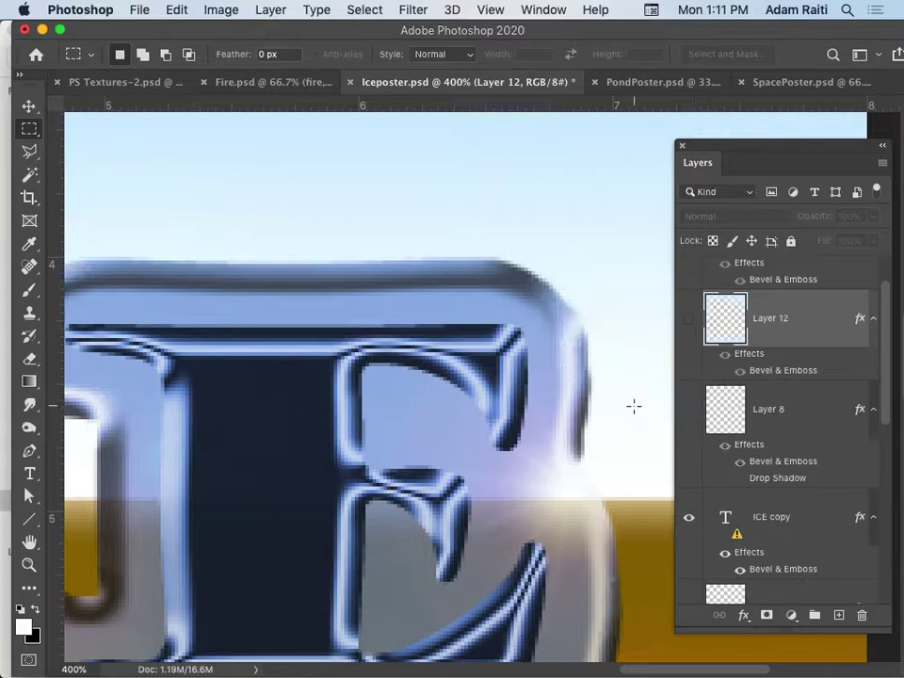
left_click_drag(337, 424, 555, 360)
left_click_drag(364, 357, 644, 339)
left_click_drag(236, 307, 416, 312)
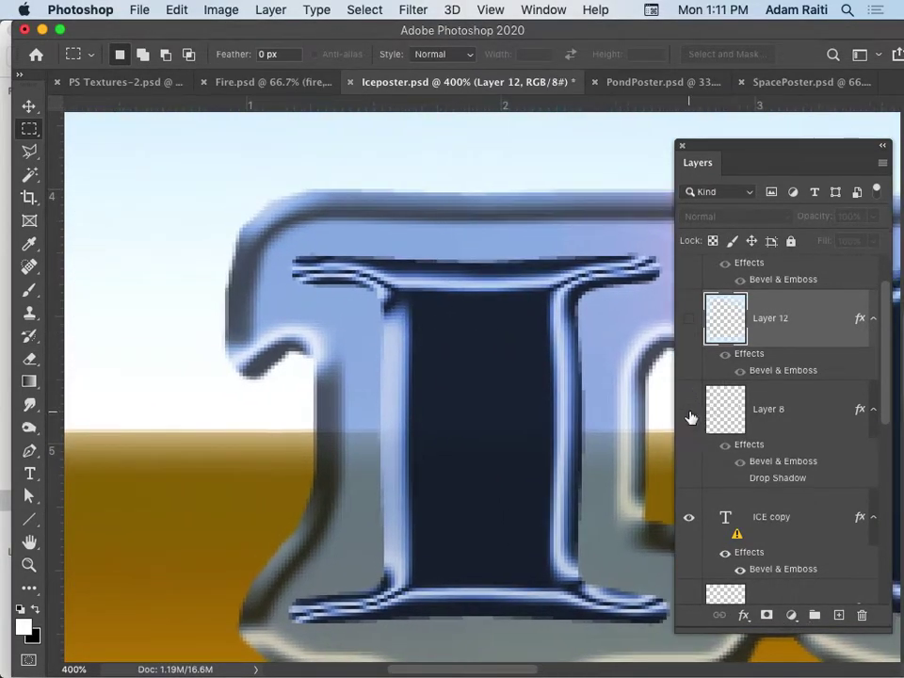
Show Layer 8 and toggle its visibility to examine the water drips along the ice edges
left_click(688, 411)
left_click_drag(374, 464, 293, 353)
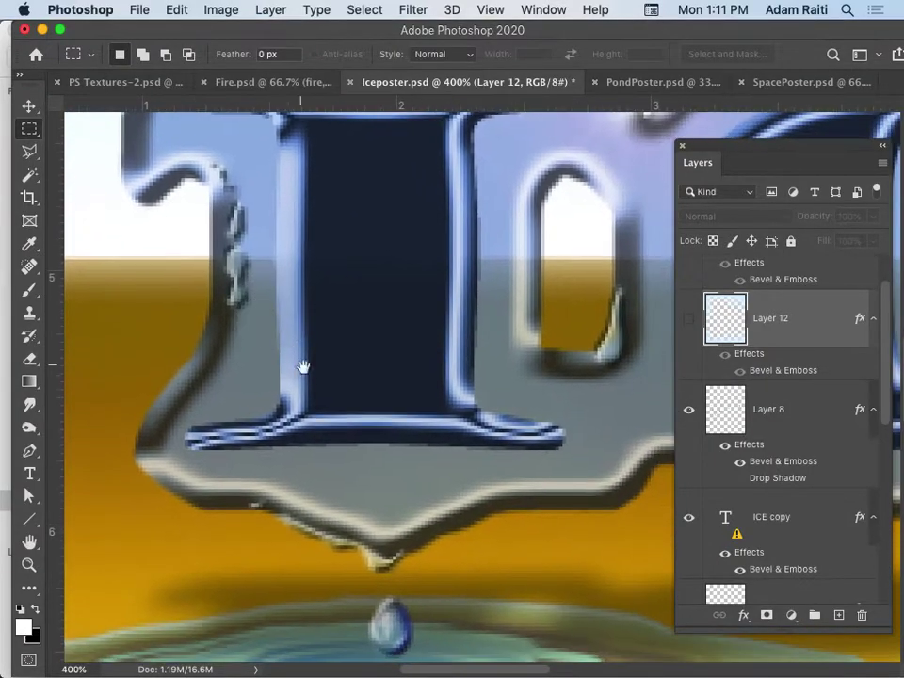
left_click(688, 412)
left_click(688, 411)
left_click_drag(638, 355, 419, 513)
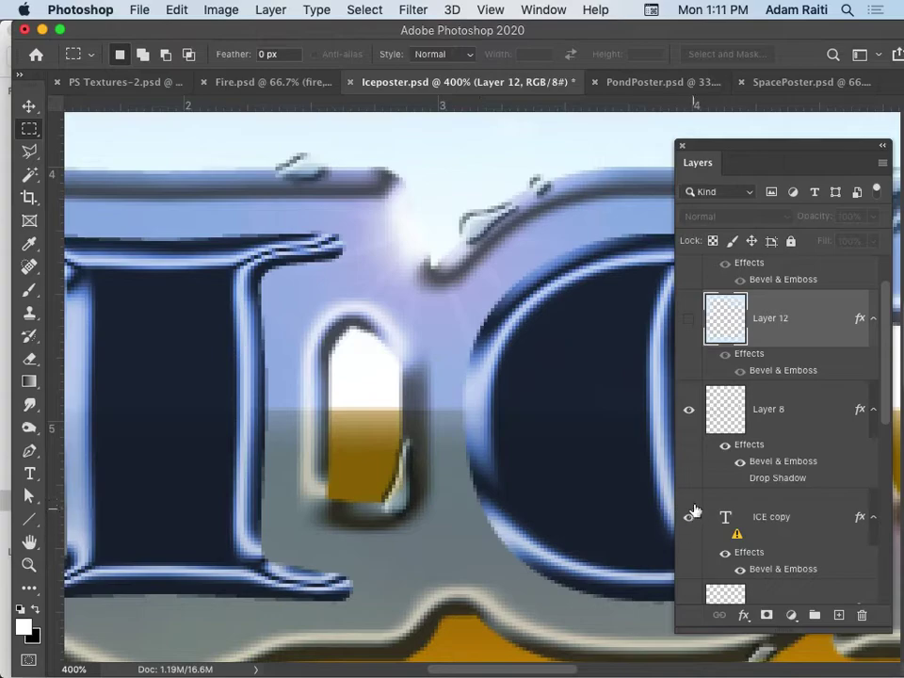
Preview Layer 8's Drop Shadow by switching it on and off, and hide the layer
left_click(740, 478)
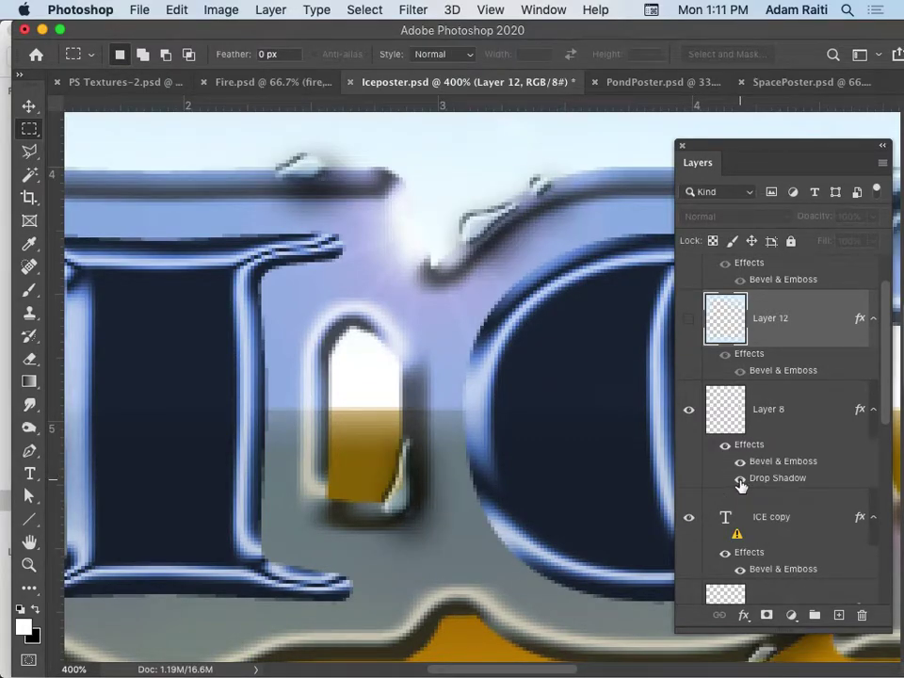
left_click(740, 479)
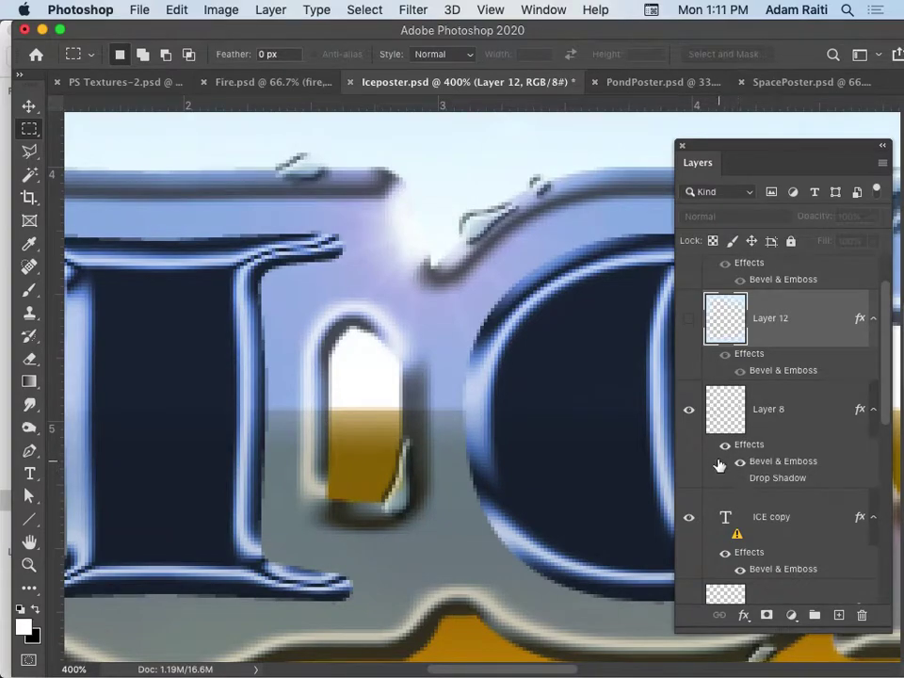
left_click(689, 412)
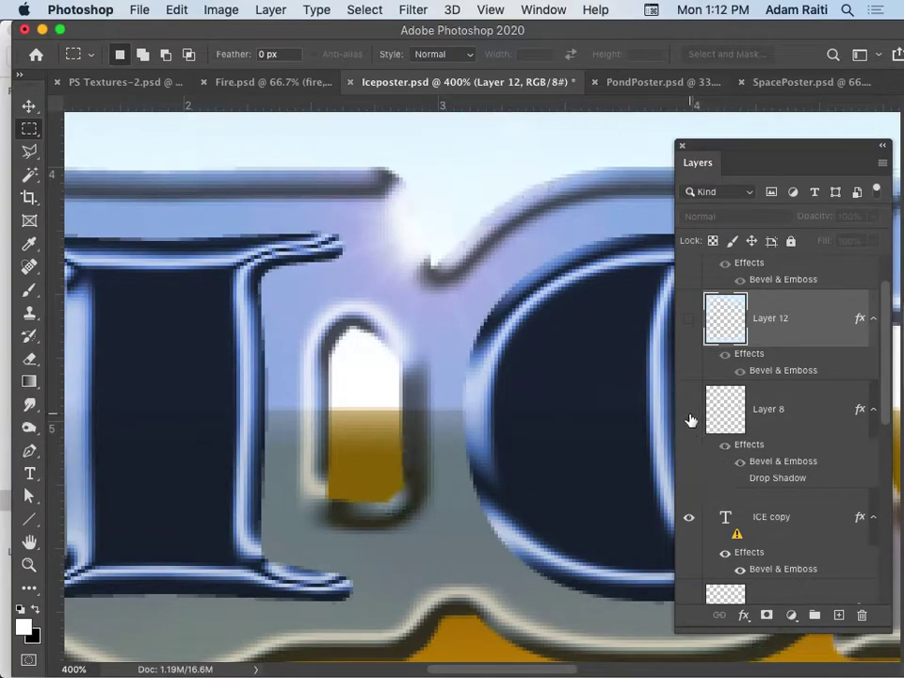
Hide the ICE copy text layer and show Layer 8 to examine the ice slab with its drips
left_click(517, 439, "alt+super")
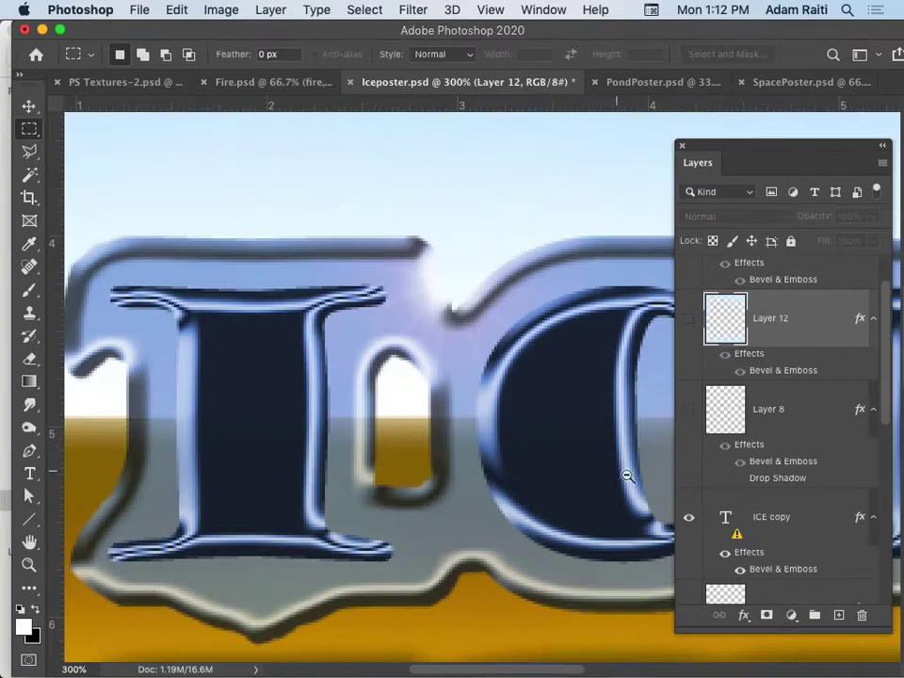
left_click(690, 518)
left_click_drag(455, 429, 293, 295)
left_click_drag(514, 391, 649, 442)
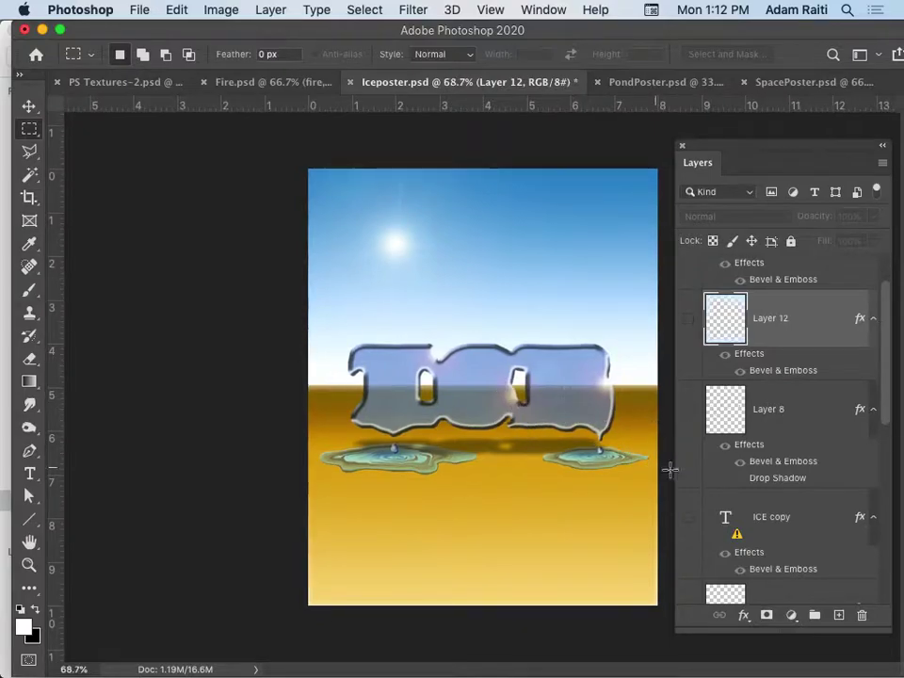
left_click(690, 409)
Hide Layer 7 to examine what it adds to the falling drops above the puddles
scroll(706, 471, "down", 5)
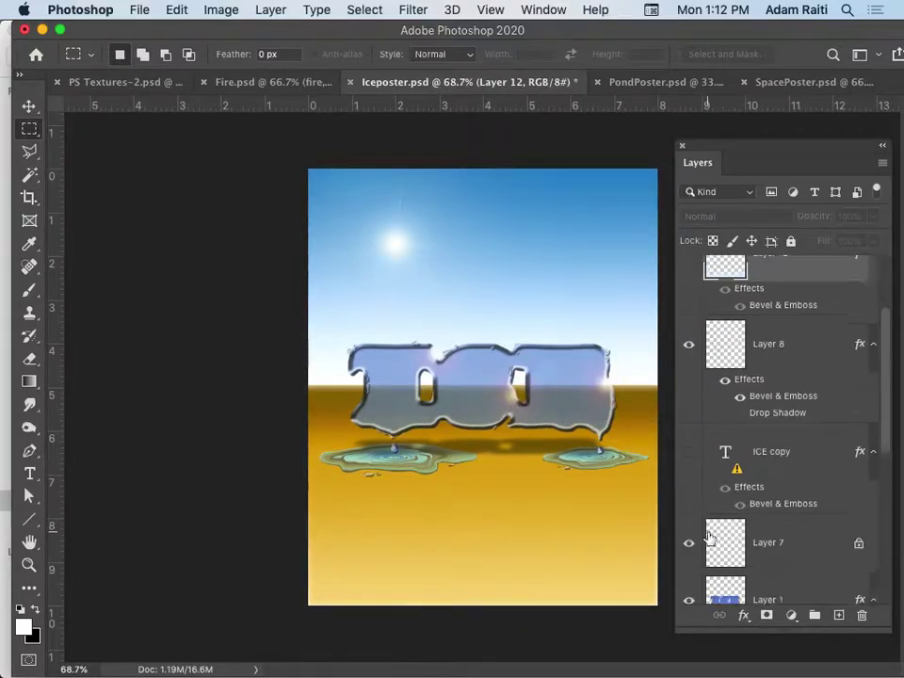
scroll(710, 528, "up", 2)
scroll(706, 532, "down", 1)
left_click(687, 525)
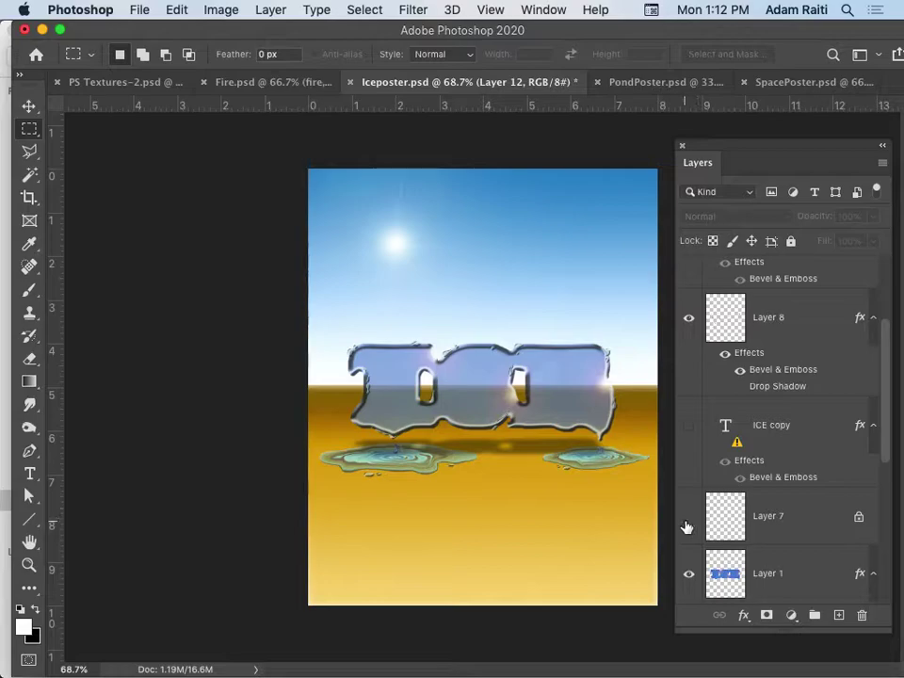
Hide Layer 1 and show the ICE copy text layer to examine the lettering without the ice slab
left_click(688, 573)
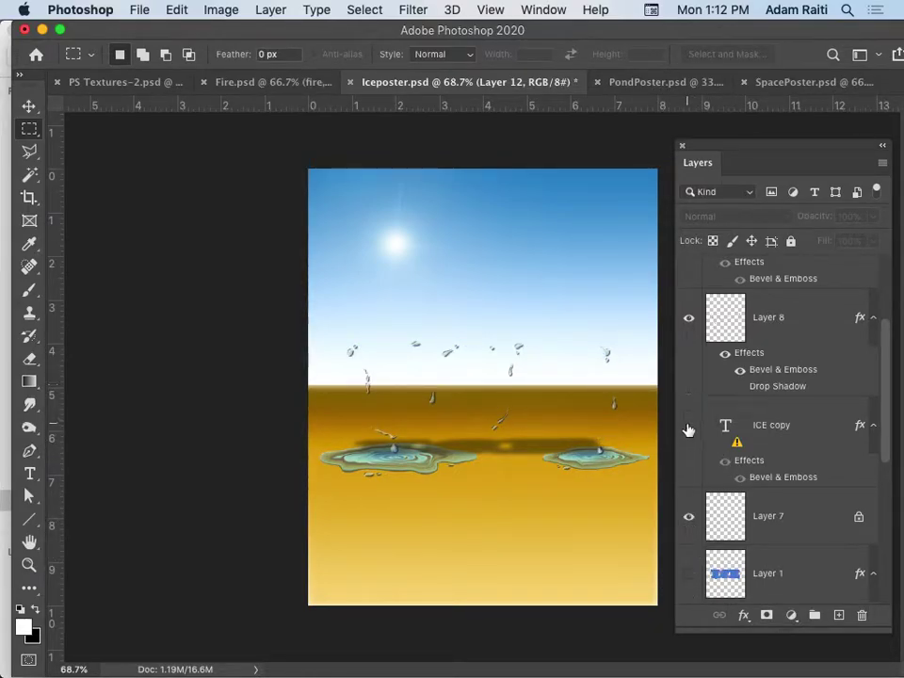
left_click(688, 428)
left_click(565, 383, "super")
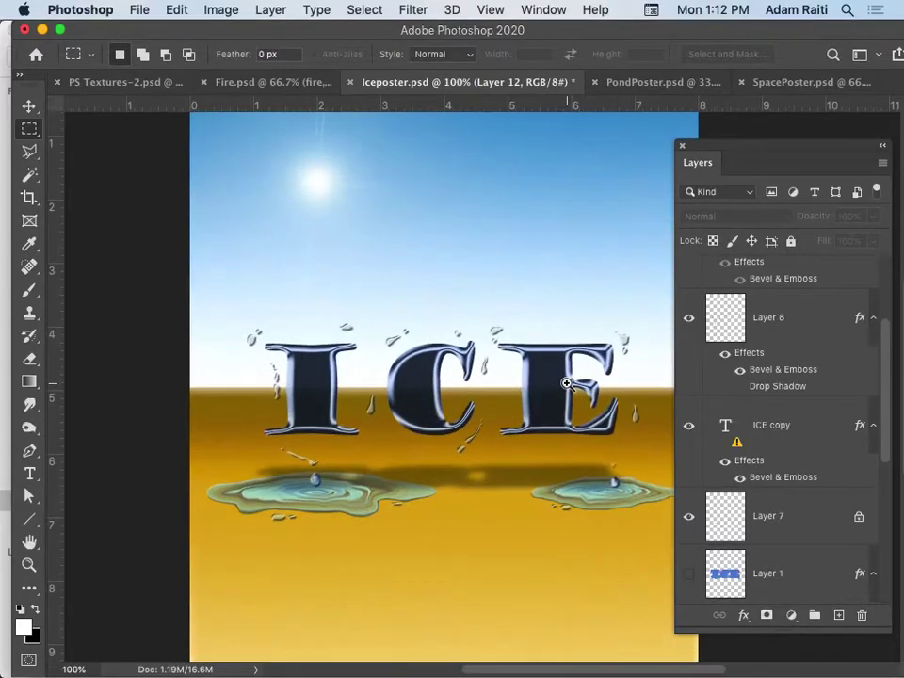
left_click(565, 383, "super")
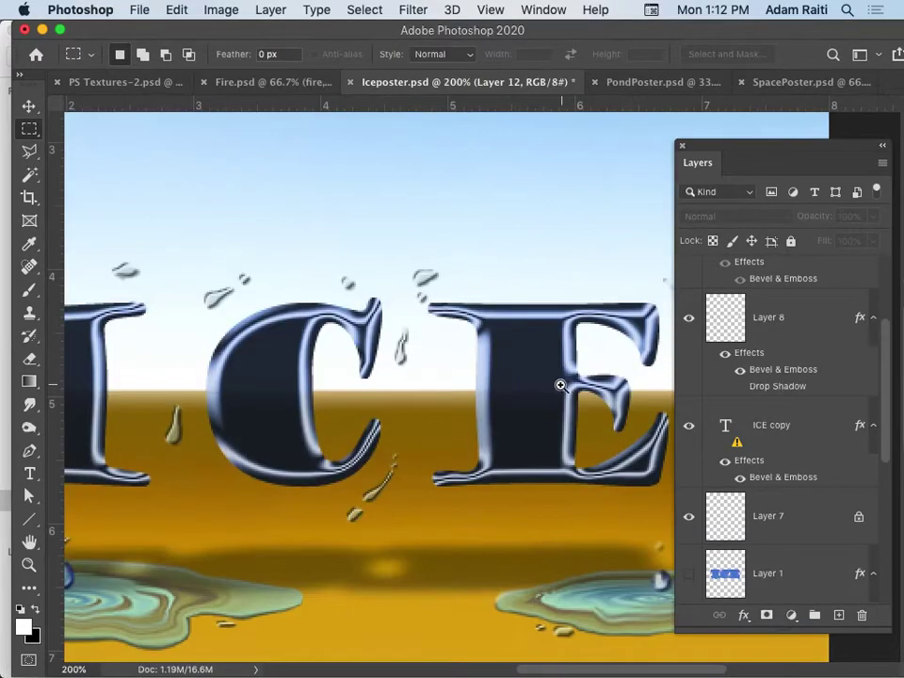
Open the ICE copy layer's Bevel & Emboss settings and move the dialog away from the lettering
left_click(738, 466)
double_click(738, 462)
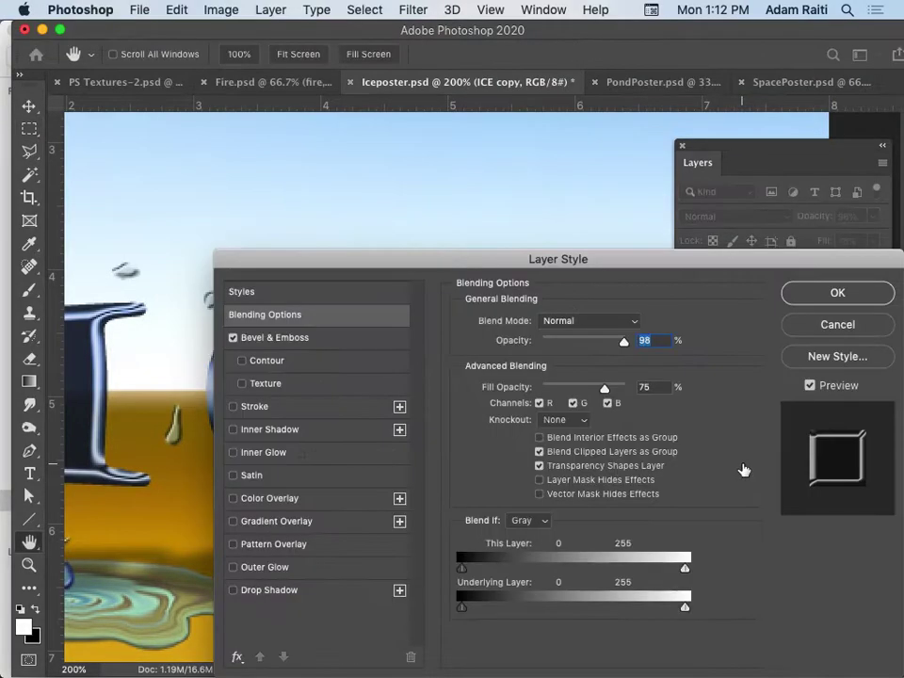
left_click_drag(508, 265, 685, 202)
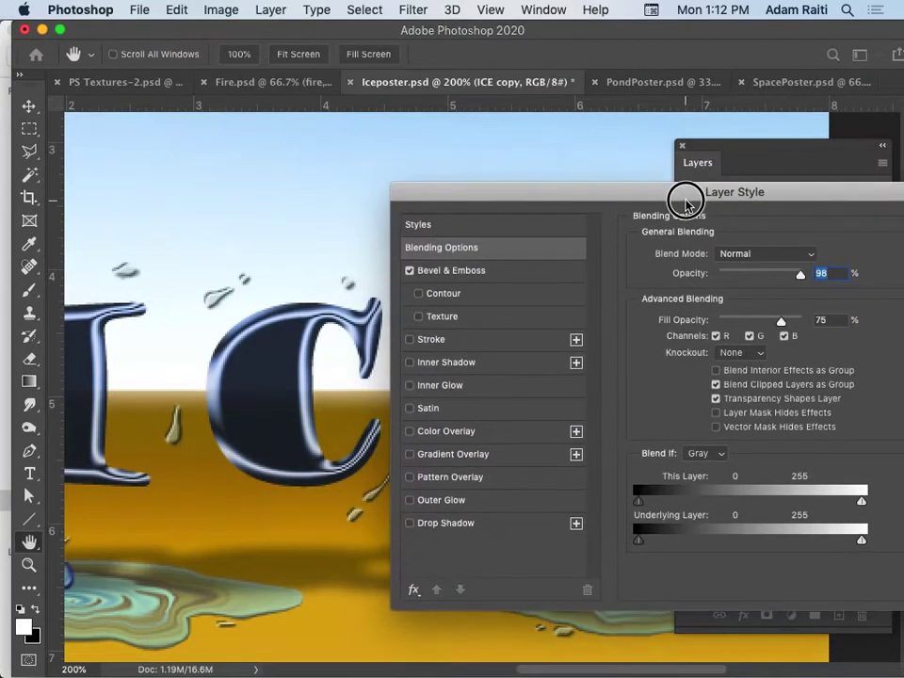
left_click(473, 274)
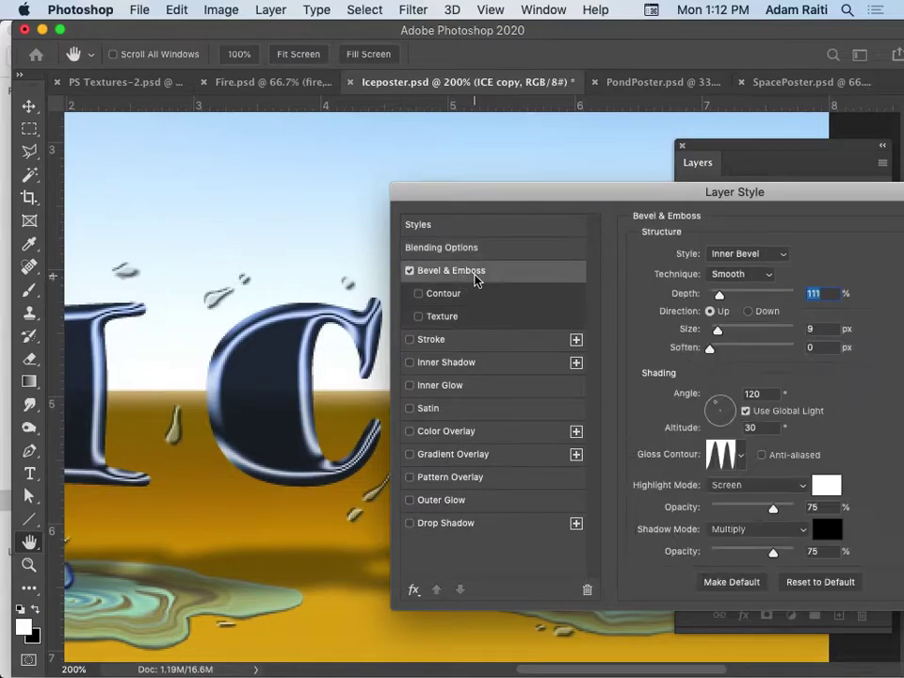
Try the straight diagonal gloss contour on the ICE copy bevel, and restore the multi-peak contour
left_click(742, 458)
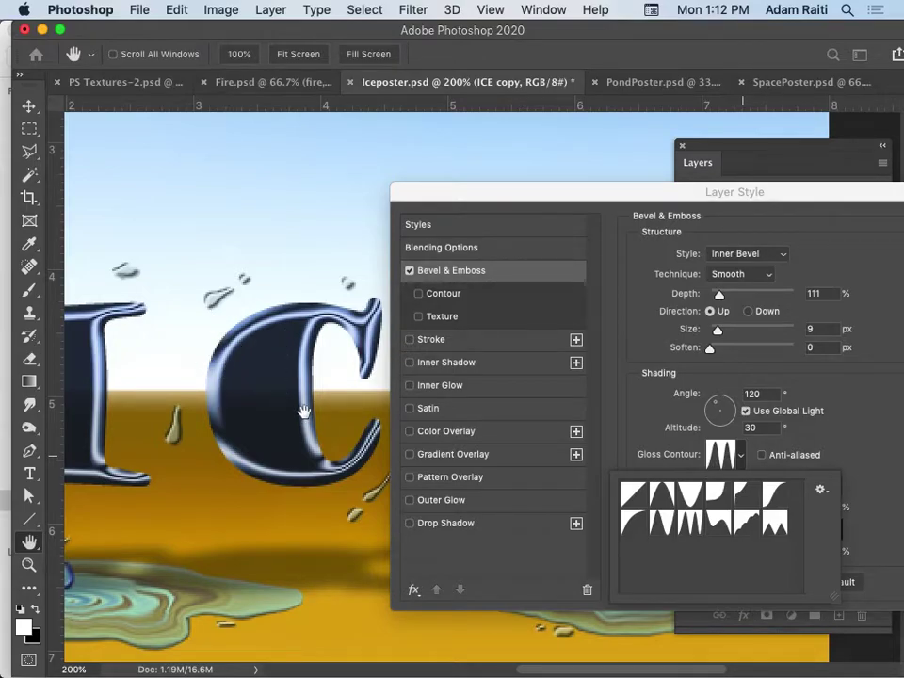
left_click(632, 493)
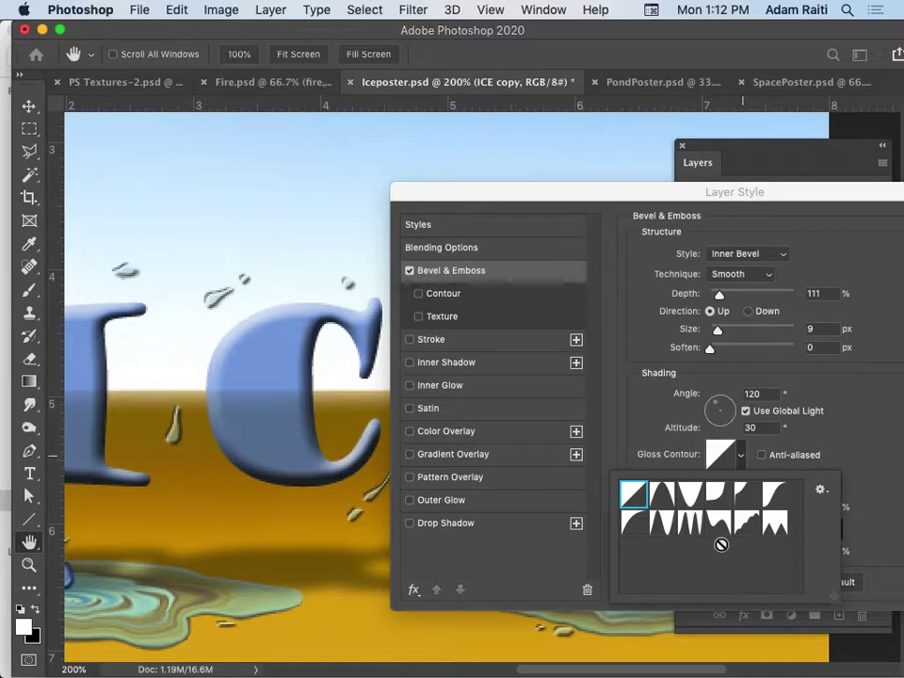
left_click(690, 523)
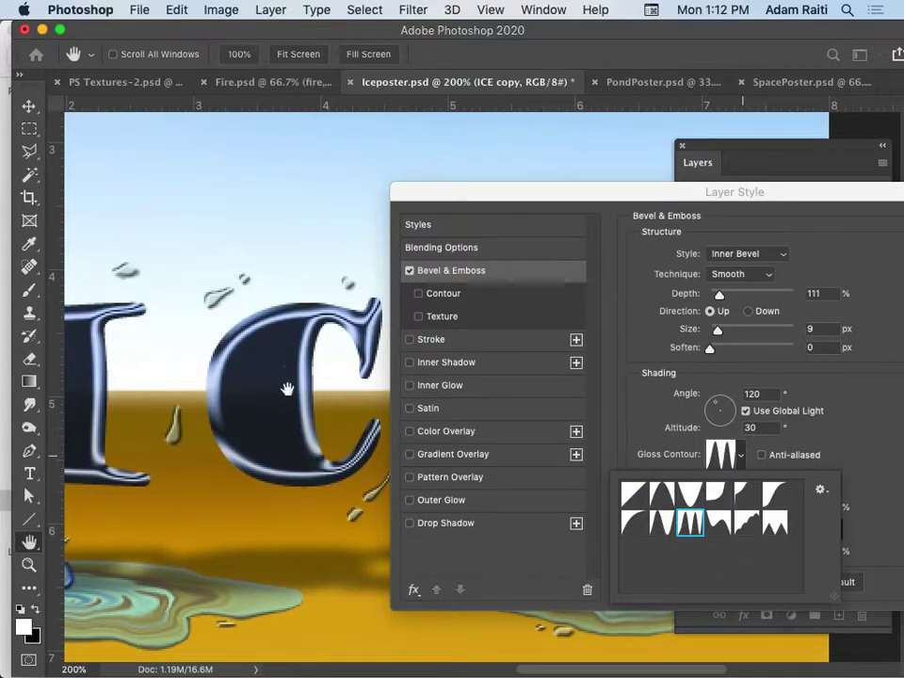
Accept the ICE copy layer style and show Layer 1's ice slab again
left_click_drag(205, 408, 152, 408)
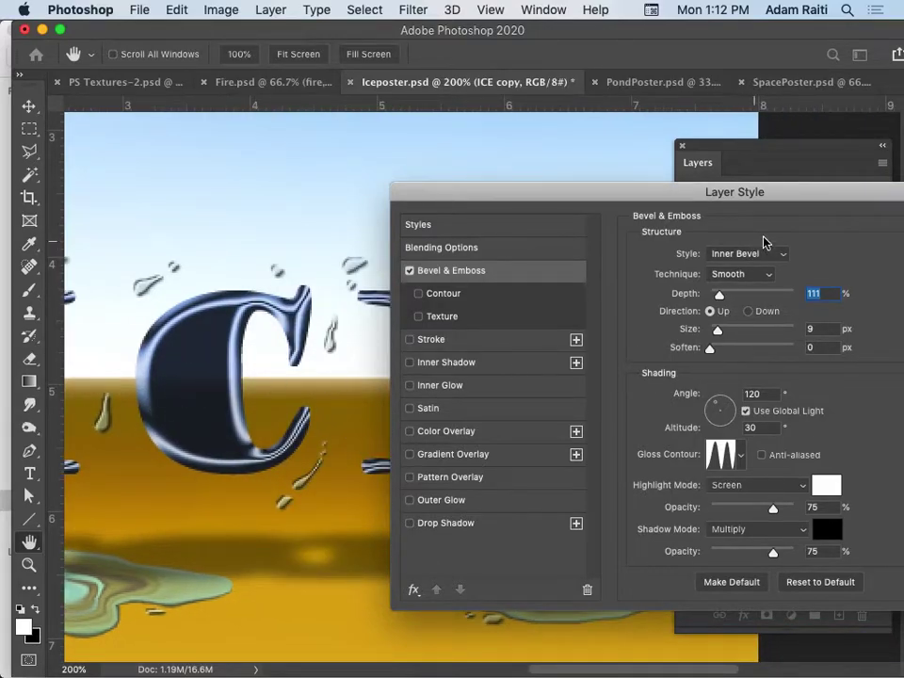
left_click_drag(786, 194, 496, 233)
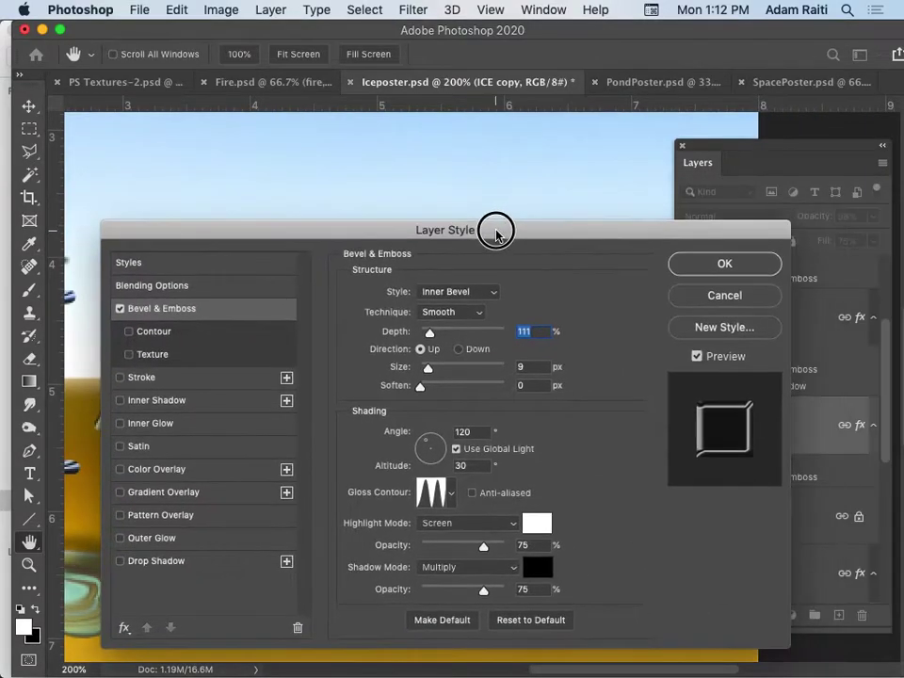
left_click(734, 267)
left_click(690, 574)
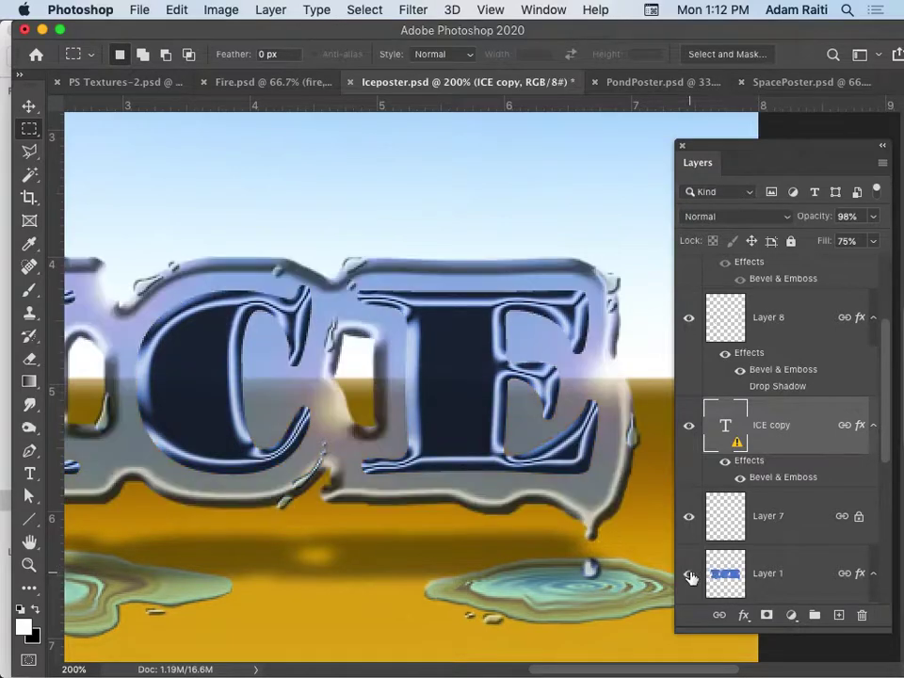
Try the blue, white and gold horizon gradient on the Background layer as a radial and a linear fill, undoing each
key("super+minus")
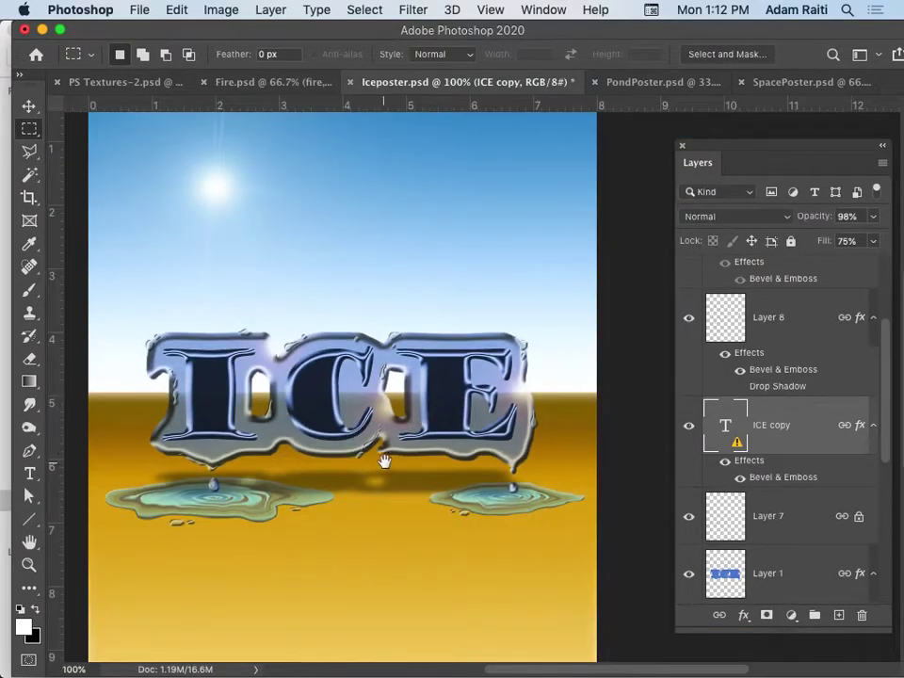
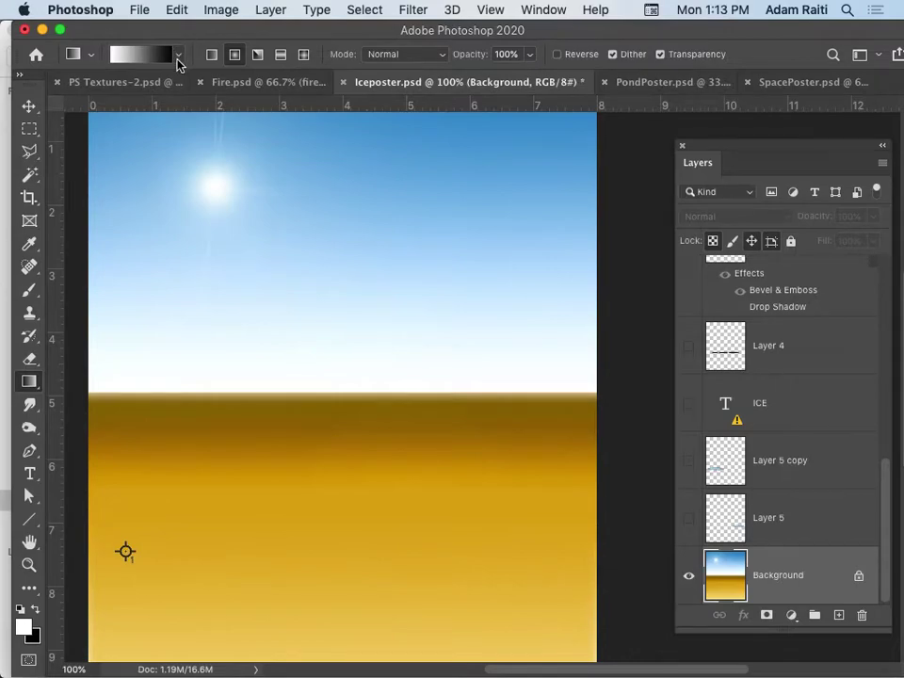
left_click(197, 118)
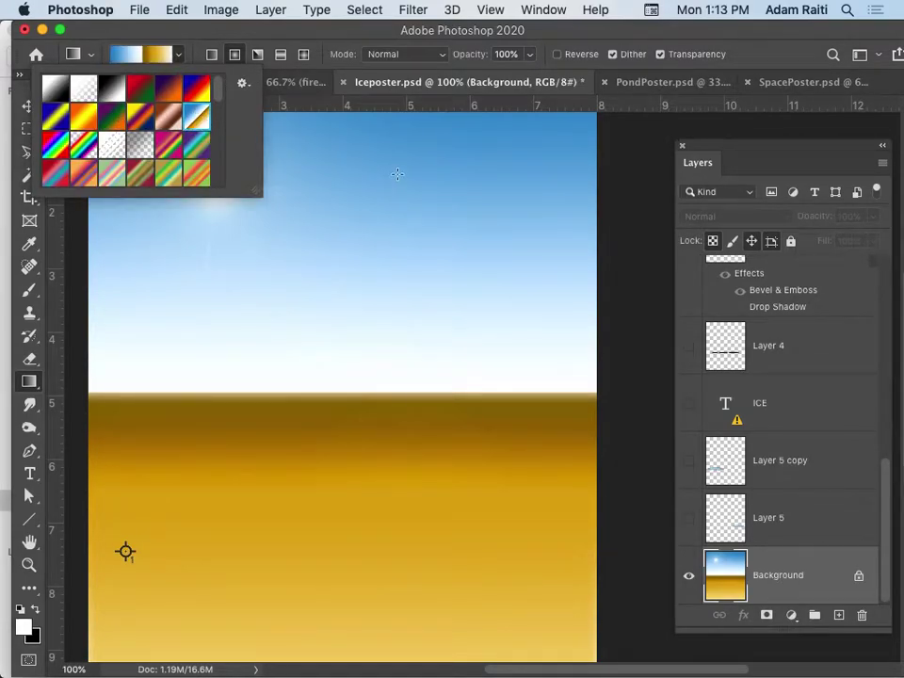
left_click_drag(395, 174, 399, 493)
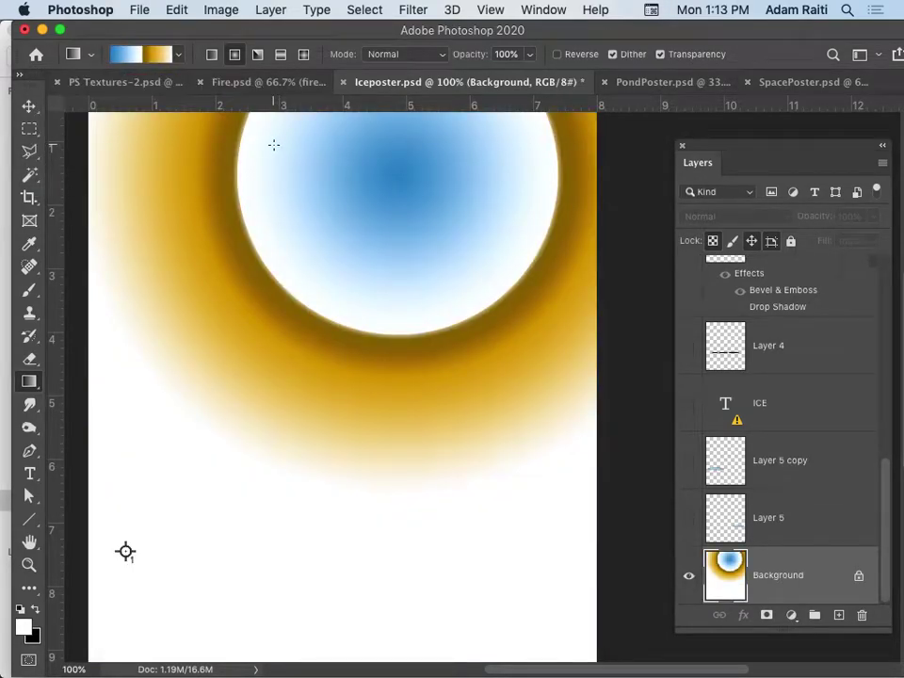
key("super+z")
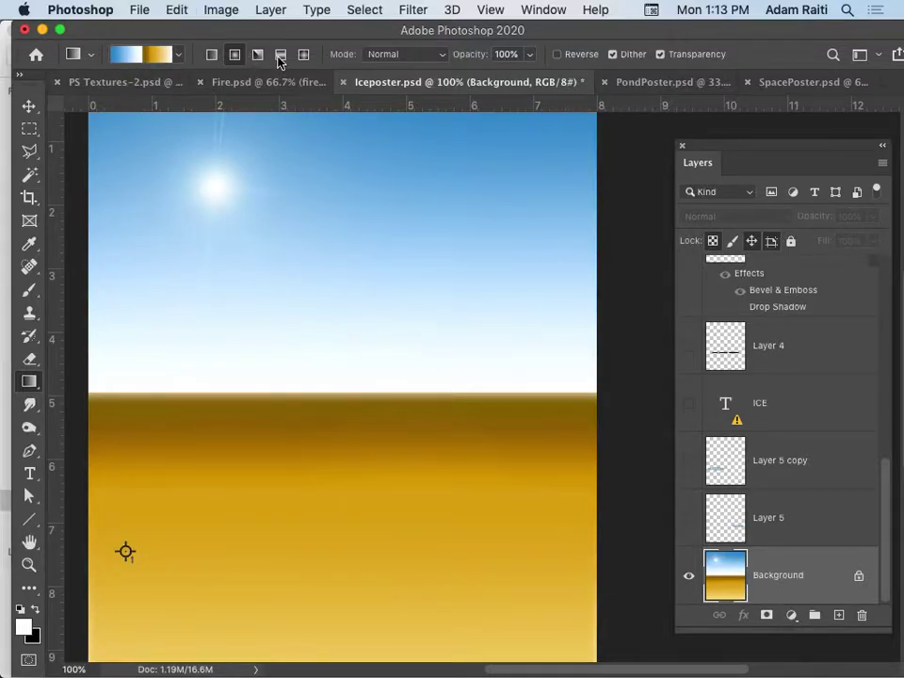
left_click_drag(359, 255, 344, 549)
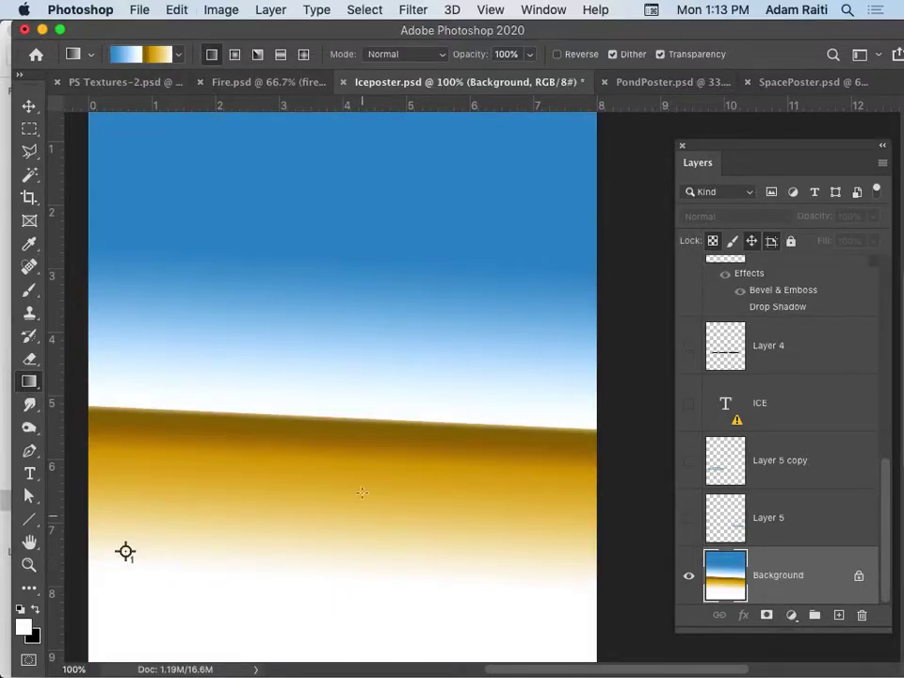
key("super+z")
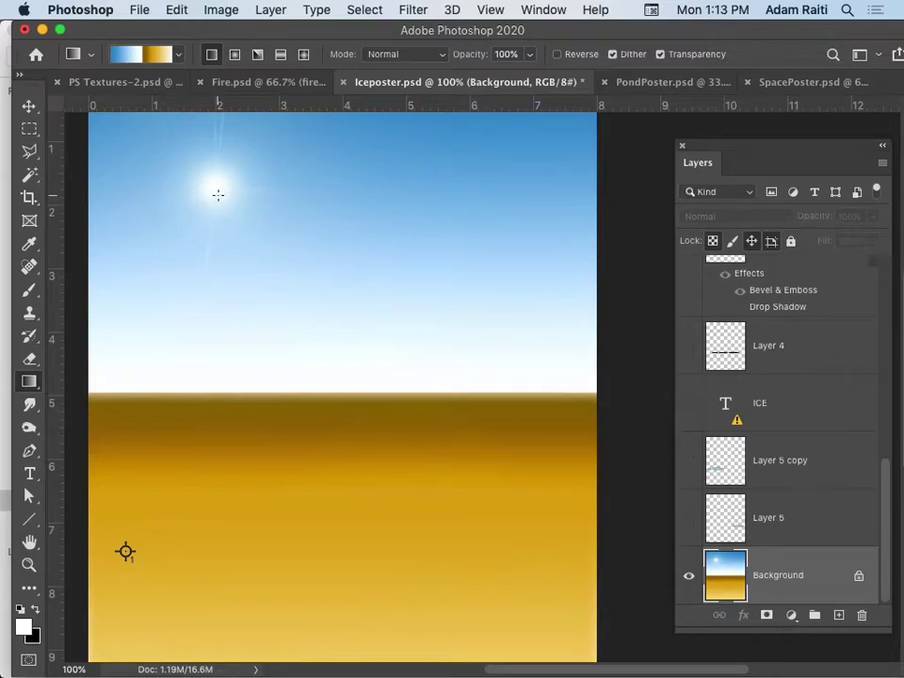
Start a Lens Flare on the Background layer with the 35mm Prime type, centred in the sky's upper-right corner
left_click(414, 10)
mouse_move(461, 361)
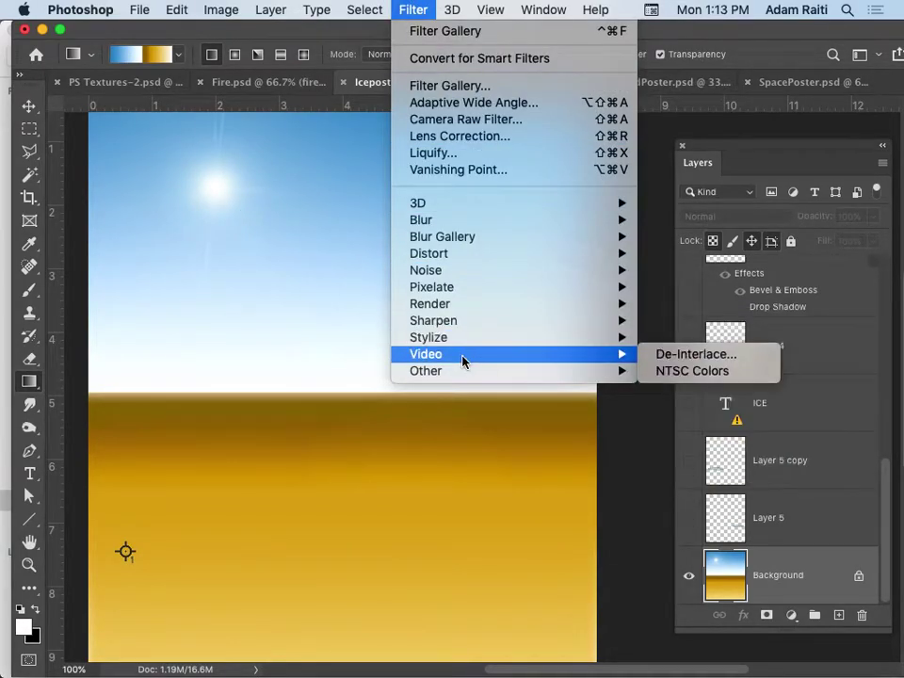
mouse_move(468, 307)
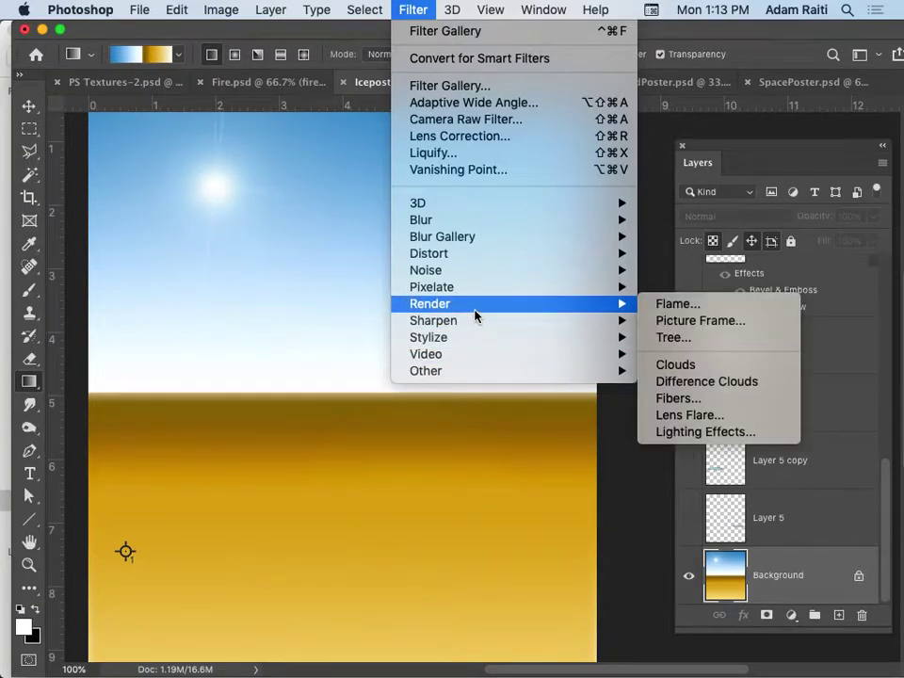
left_click(717, 415)
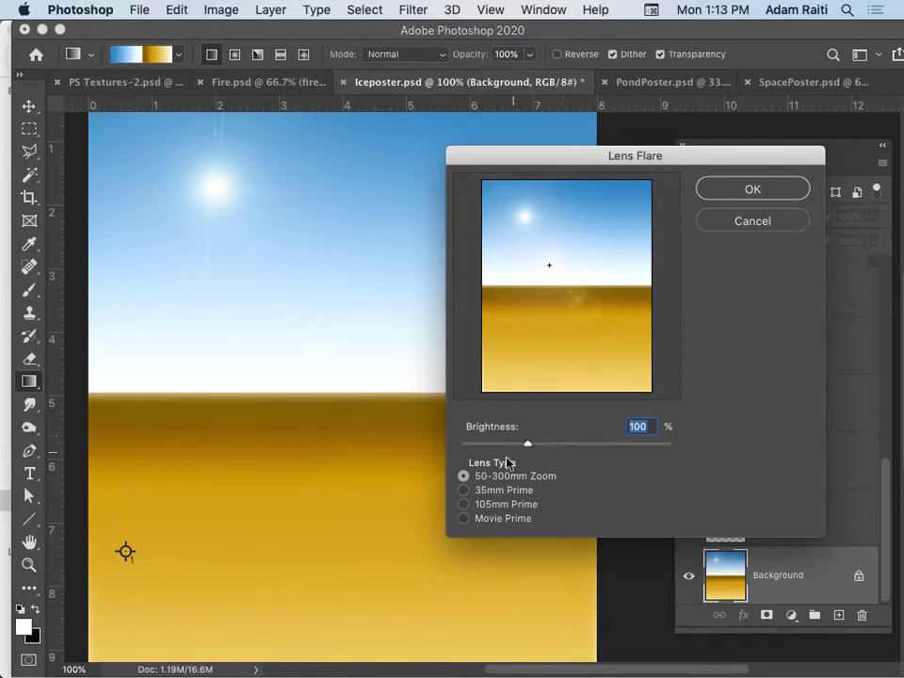
left_click(464, 490)
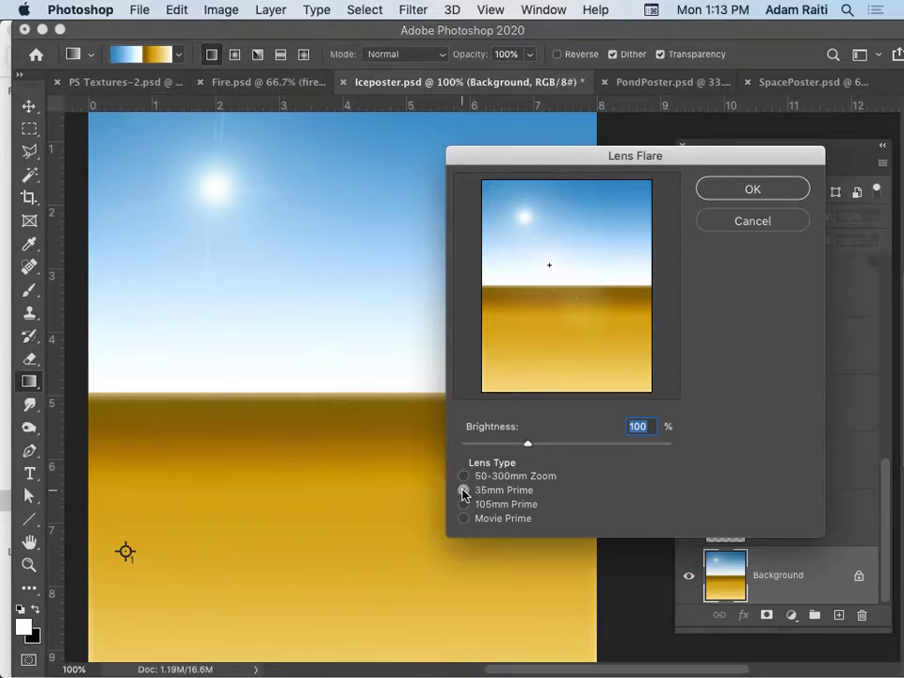
left_click(596, 209)
left_click(625, 198)
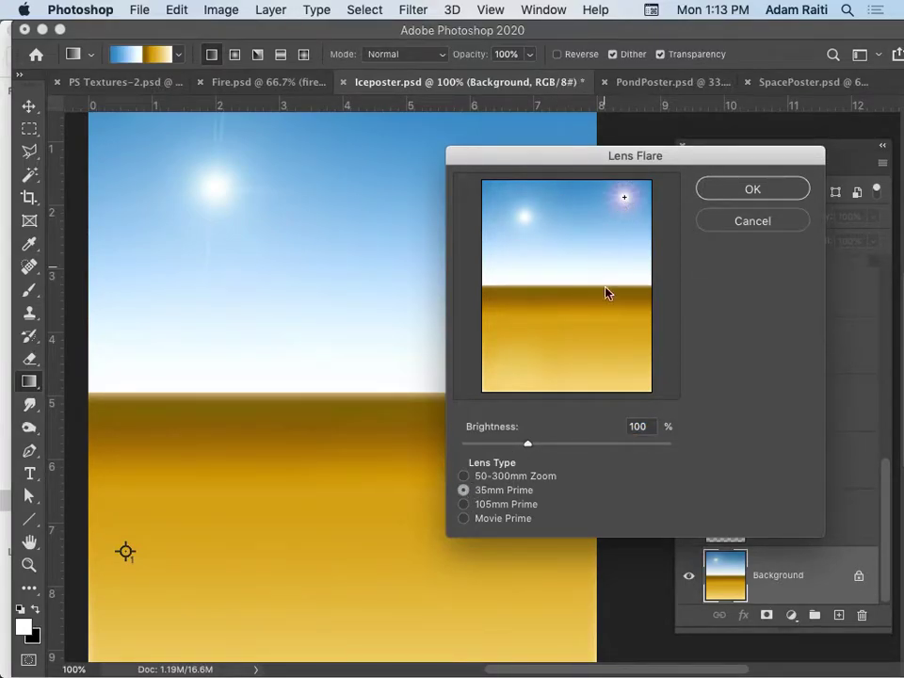
Compare the 105mm Prime and Movie Prime lens types, set the brightness to 104%, and apply the flare as 35mm Prime
left_click(463, 505)
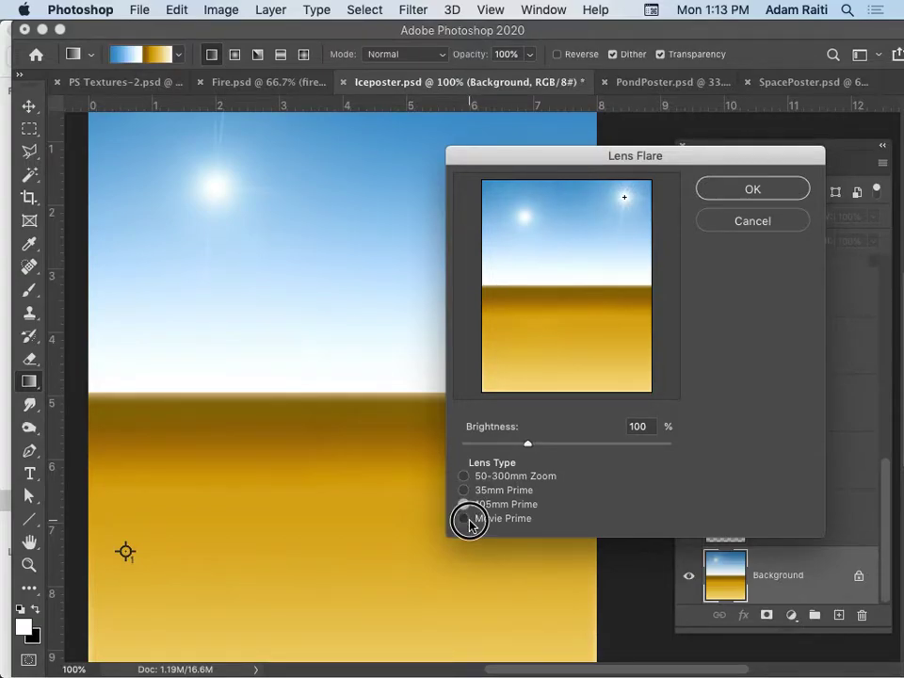
left_click(468, 521)
left_click(468, 507)
mouse_move(529, 446)
left_mouse_down()
mouse_move(567, 446)
mouse_move(517, 446)
mouse_move(533, 448)
left_mouse_up()
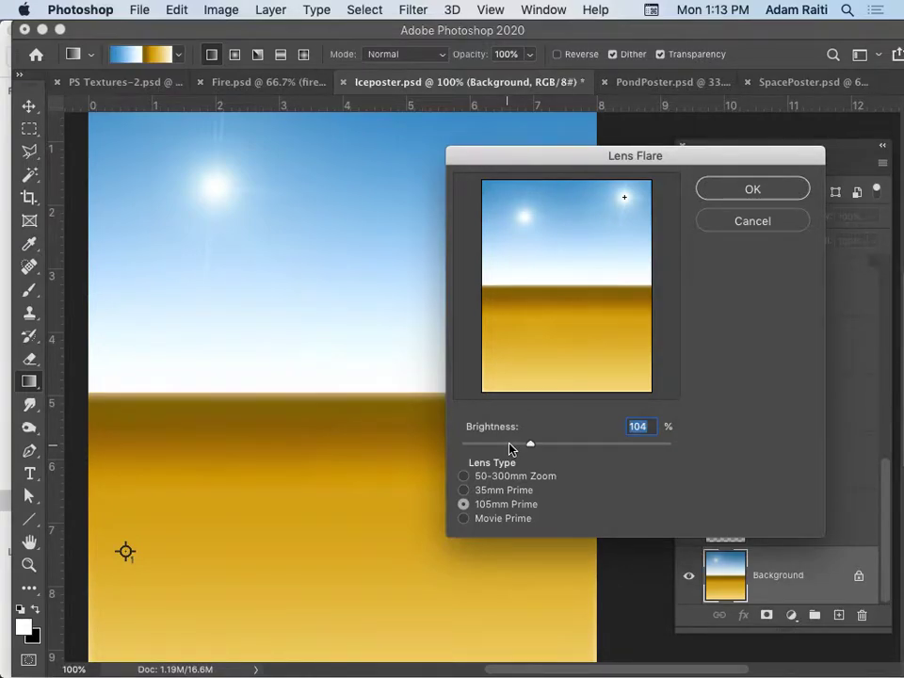
left_click(466, 490)
left_click(749, 188)
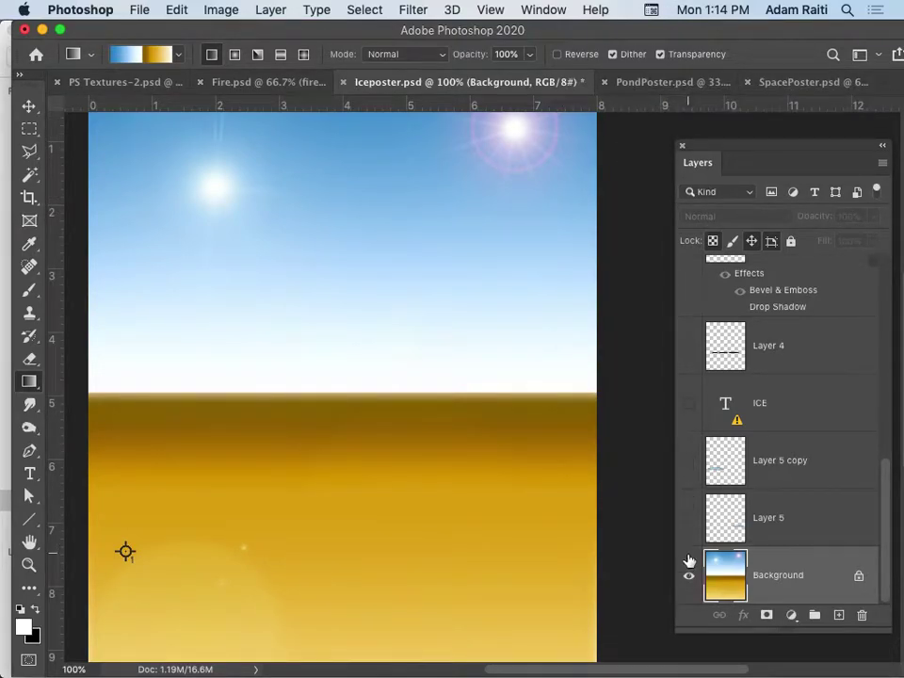
left_click(412, 10)
mouse_move(466, 306)
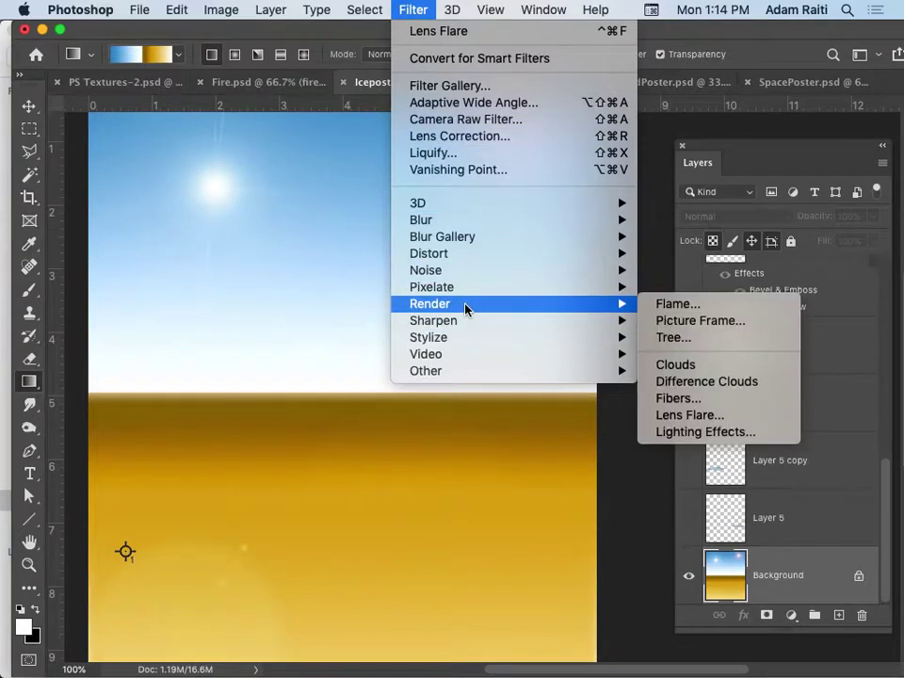
left_click(729, 415)
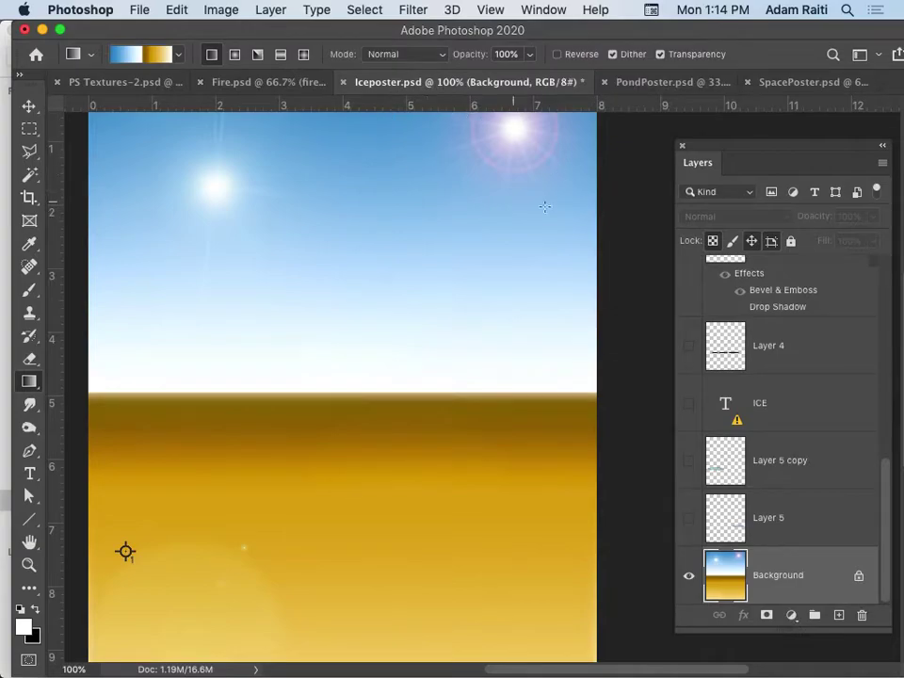
Switch to SpacePoster.psd and examine the SPACE lettering, lens flare, stars and bevelled frame at 100% zoom
left_click(789, 85)
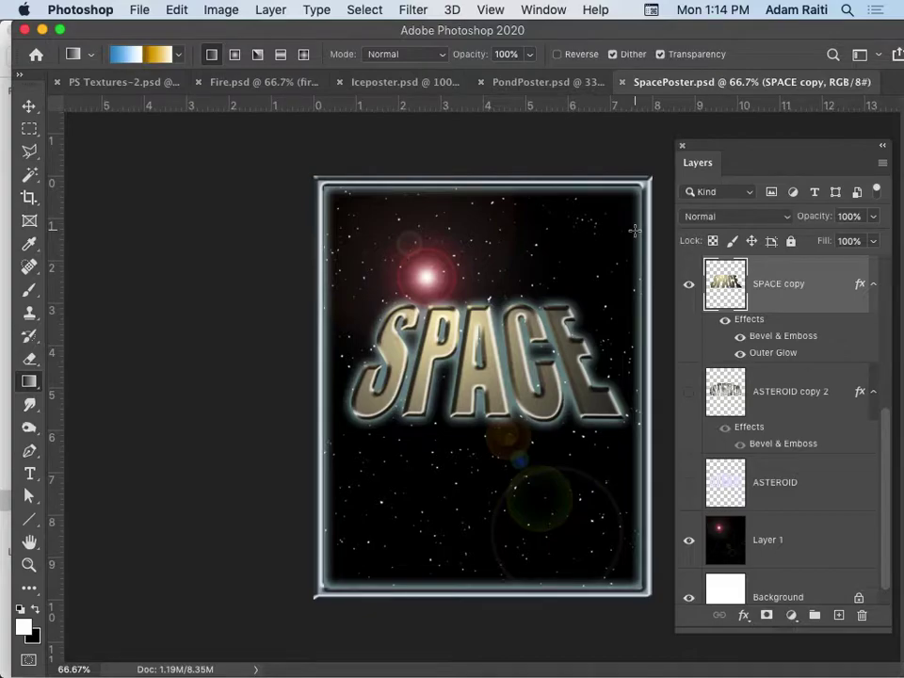
scroll(728, 387, "up", 5)
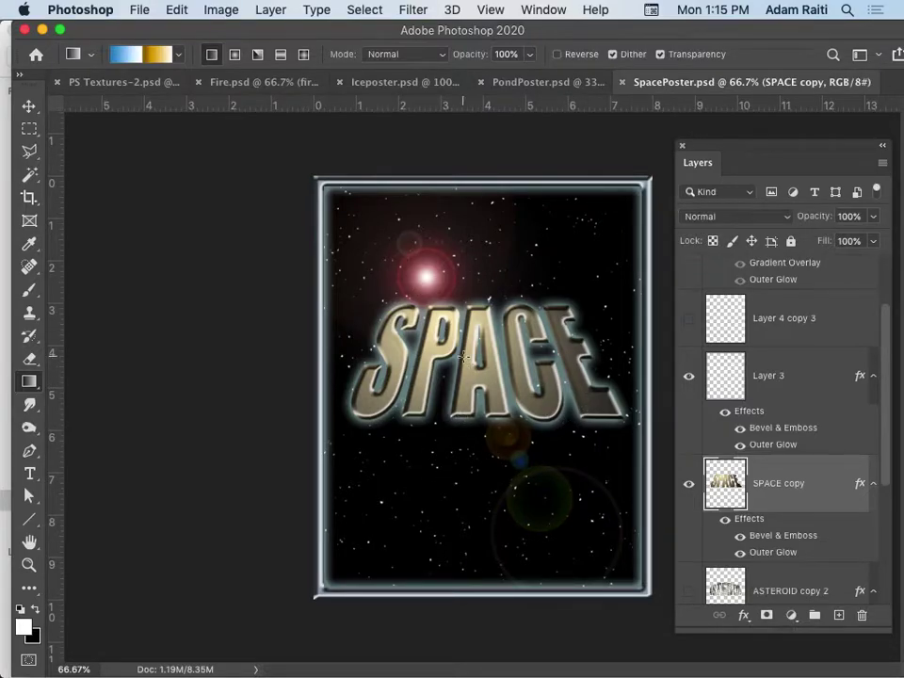
right_click(544, 382)
key("Escape")
left_click(546, 381)
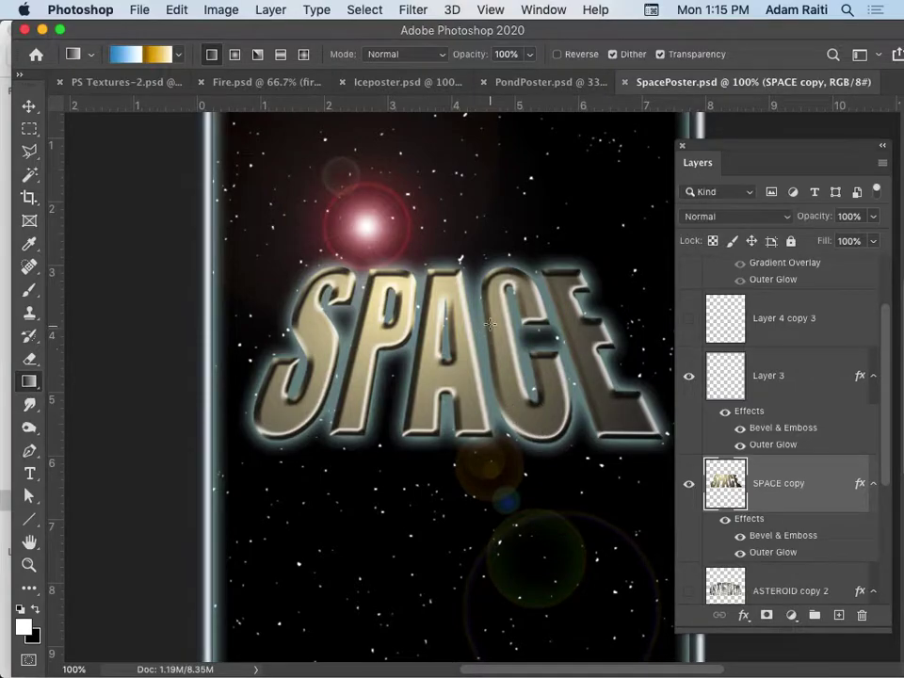
left_click_drag(502, 307, 403, 410)
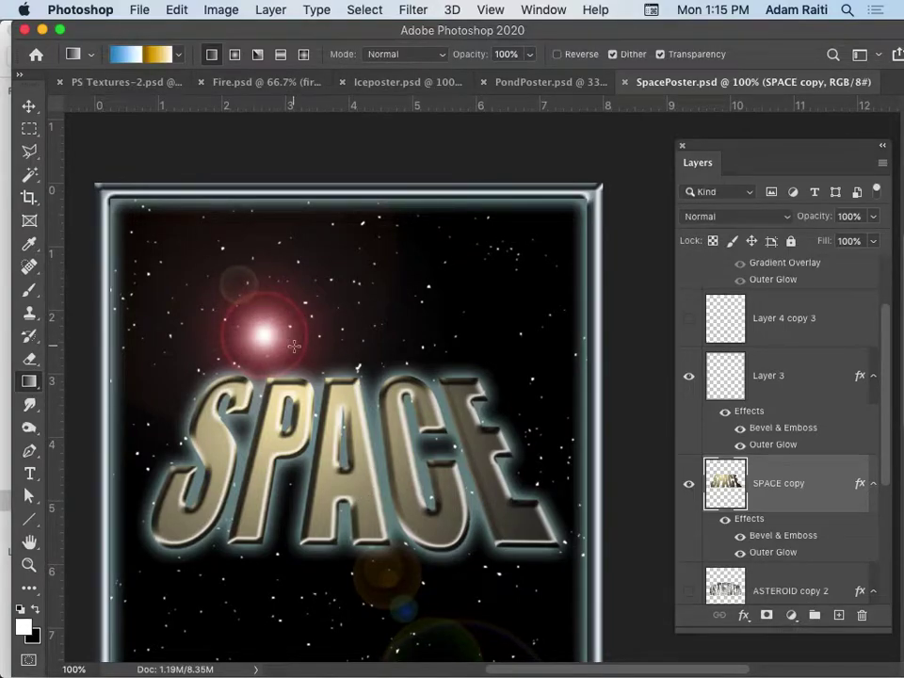
left_click_drag(350, 292, 423, 426)
scroll(423, 427, "down", 5)
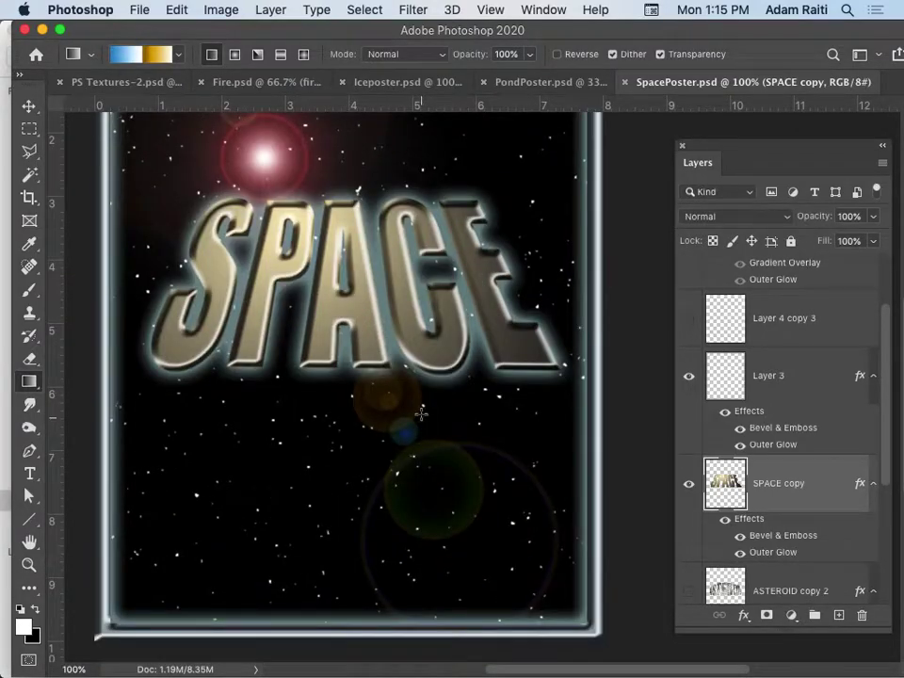
scroll(423, 426, "up", 5)
left_click_drag(410, 272, 410, 367)
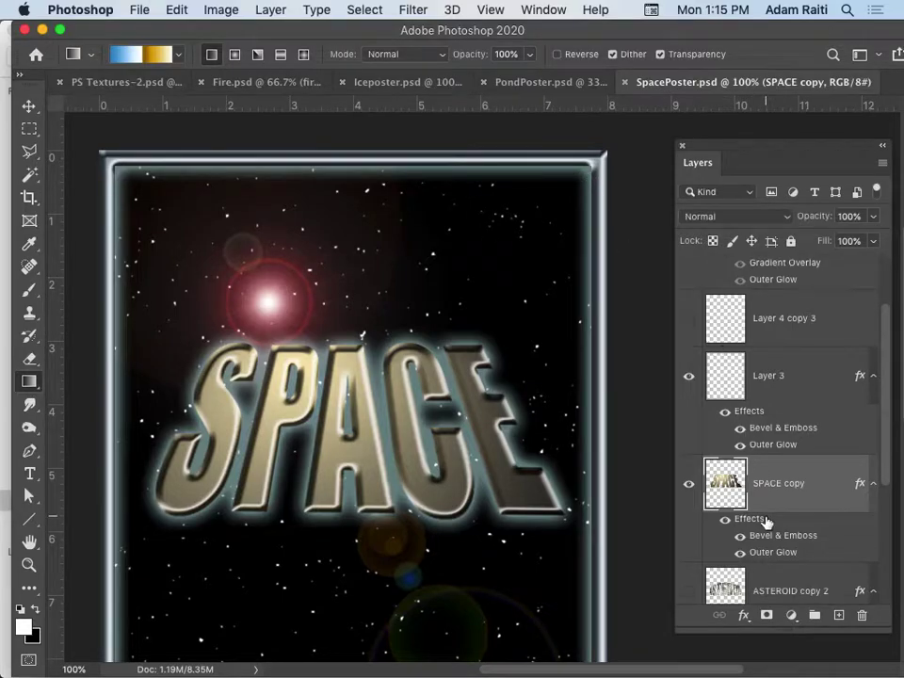
Hide the SPACE copy layer and show the ASTEROID copy 2 layer to display the rocky lettering
left_click(688, 484)
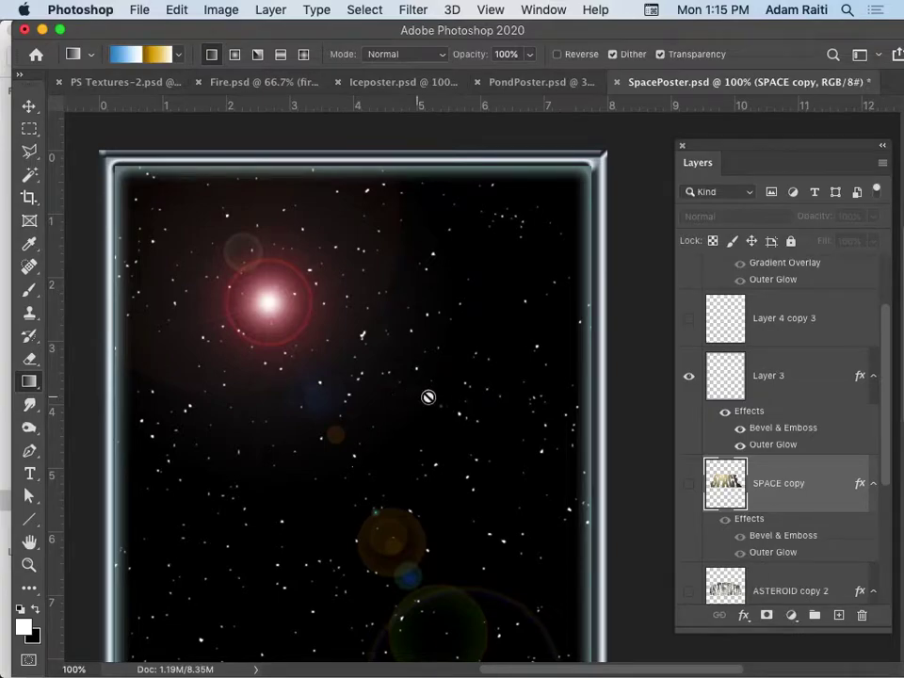
left_click(689, 591)
left_click_drag(508, 468, 496, 358)
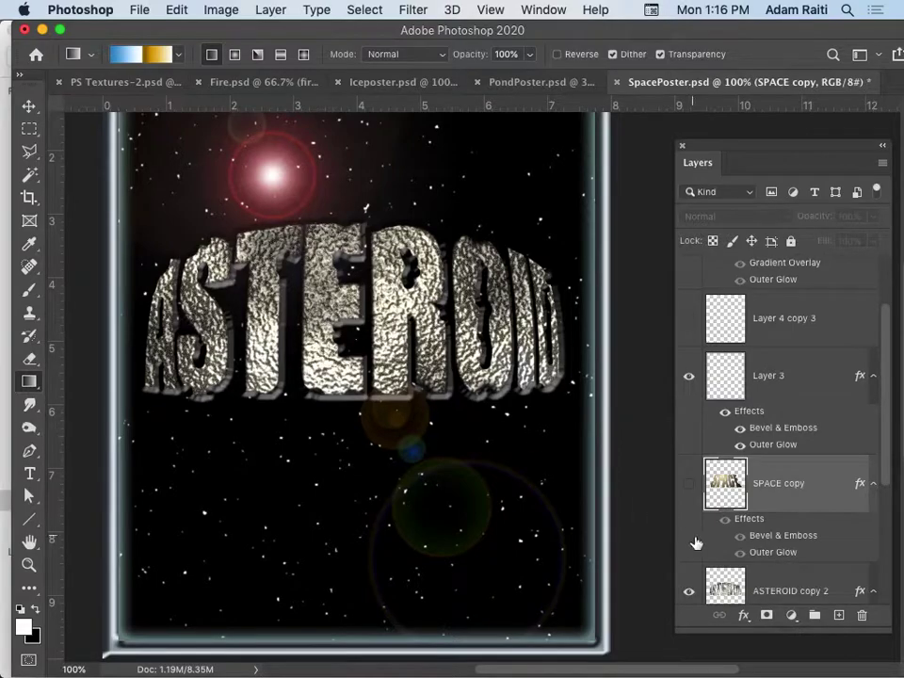
Add a layer mask to the ASTEROID copy 2 layer
scroll(789, 503, "down", 5)
left_click(765, 369)
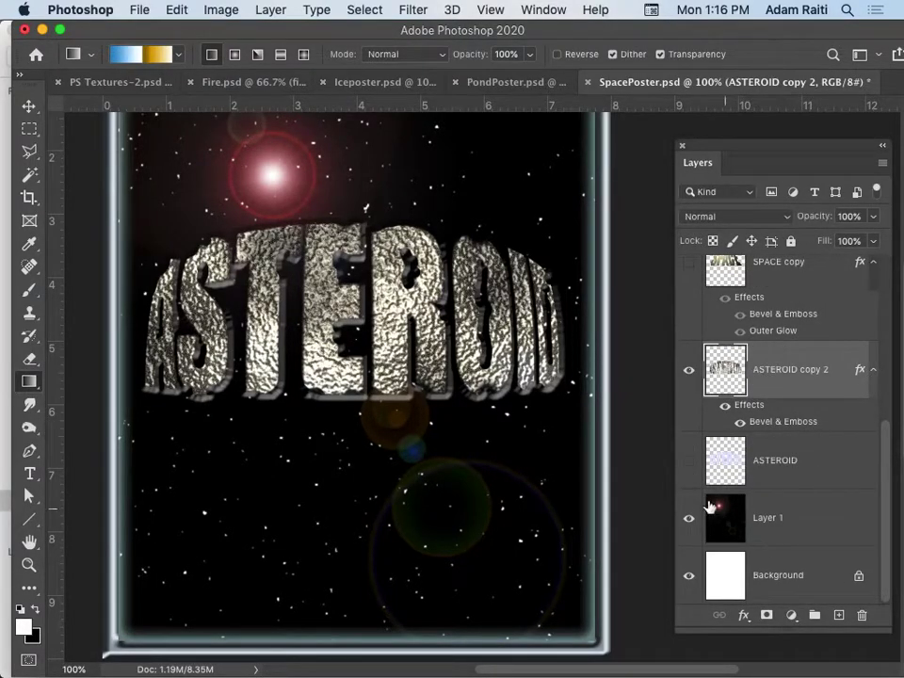
left_click(766, 615)
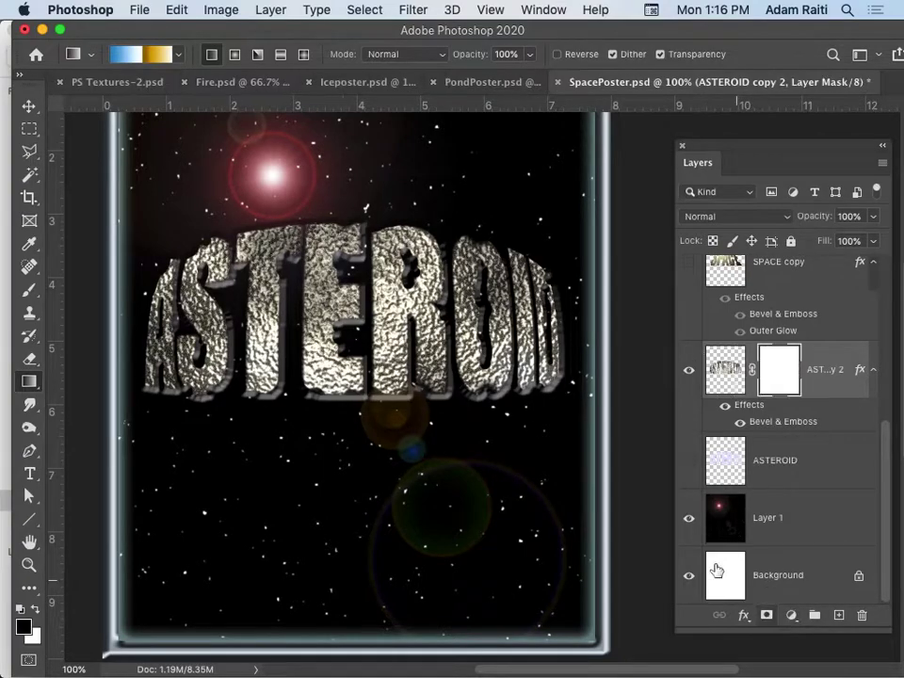
Set up the Brush tool with 100% hardness and a size of 11 px for painting on the mask
left_click(29, 294)
right_click(456, 451)
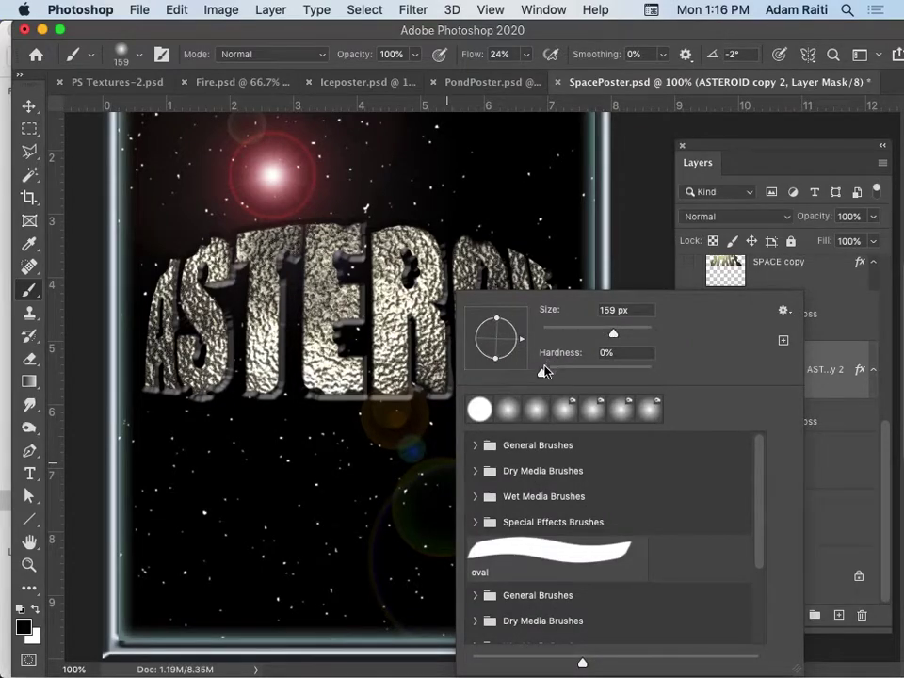
left_click_drag(542, 375, 678, 381)
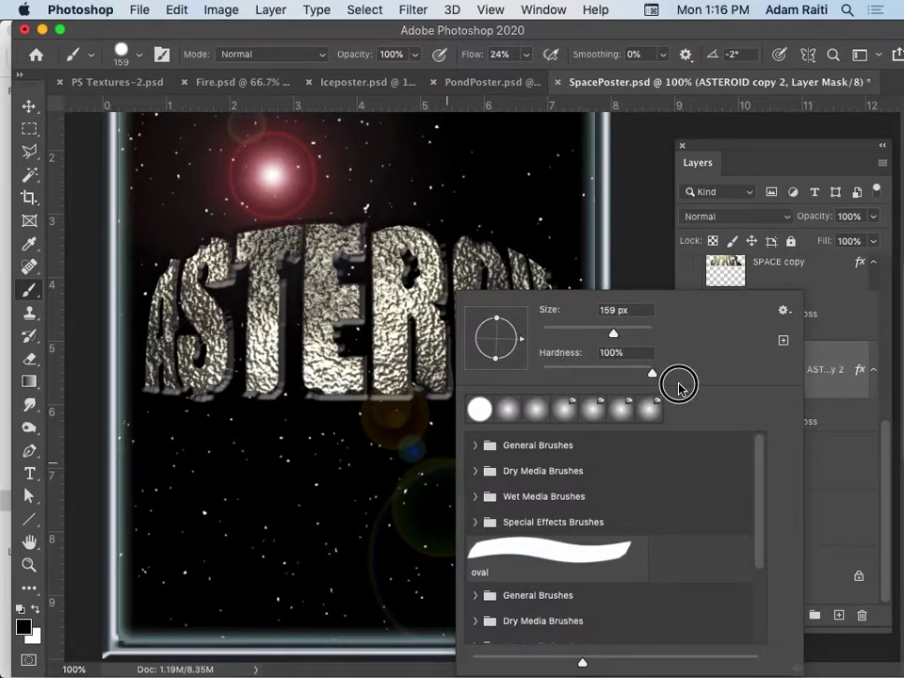
left_click(553, 333)
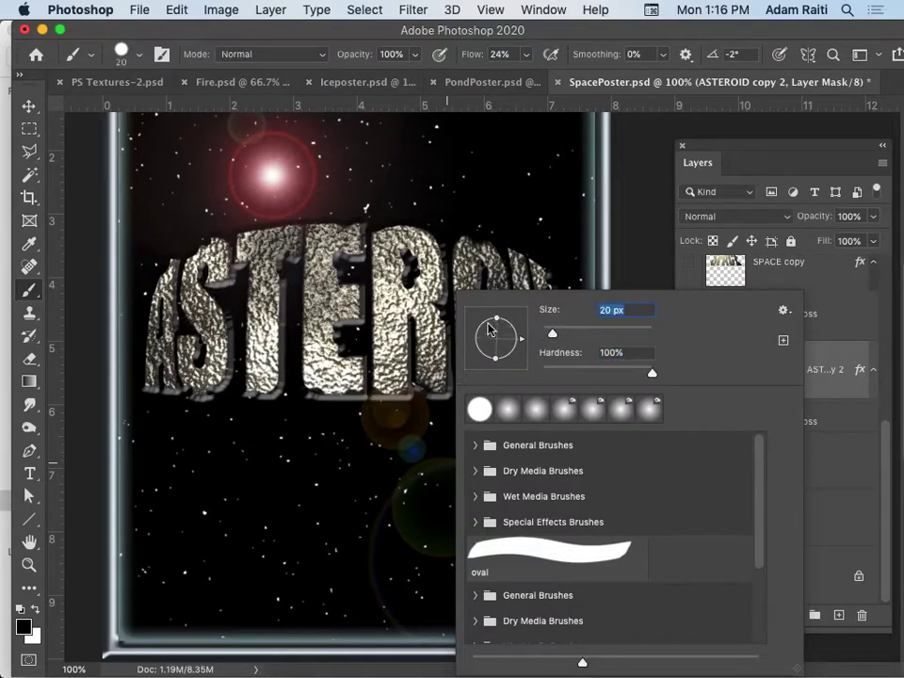
left_click_drag(550, 333, 546, 333)
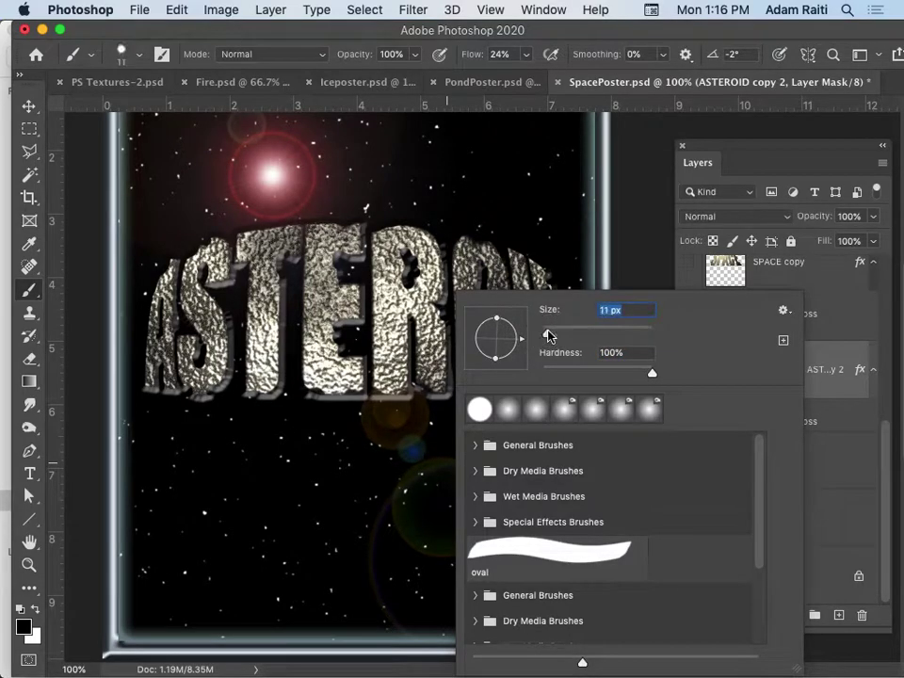
left_click(431, 397)
Try masking out the base of the ASTEROID letter R, undo the stroke, and raise the brush flow to 100%
left_click_drag(434, 395, 448, 398)
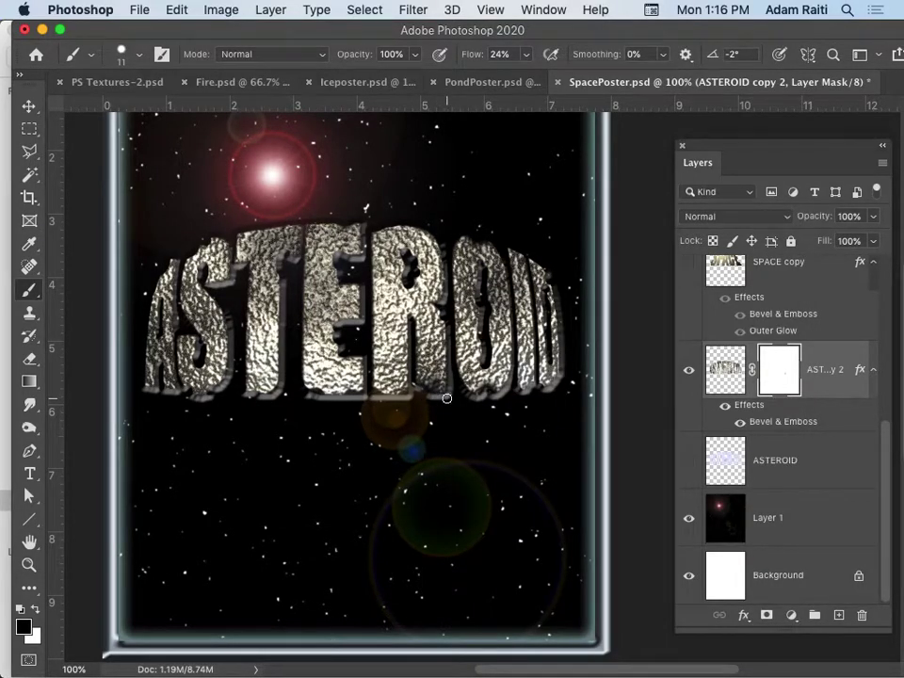
key("super+z")
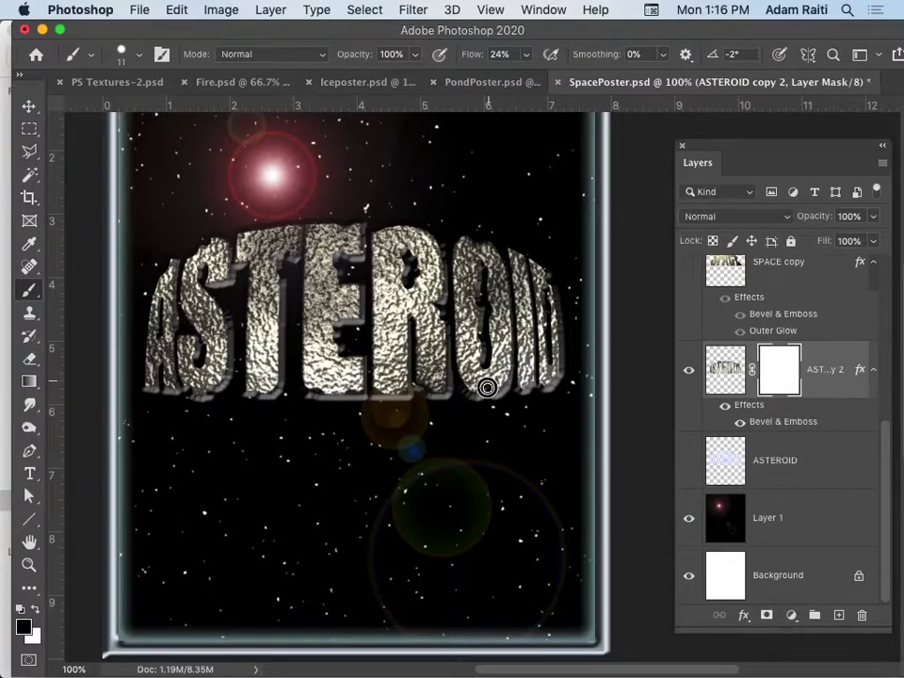
left_click(579, 392)
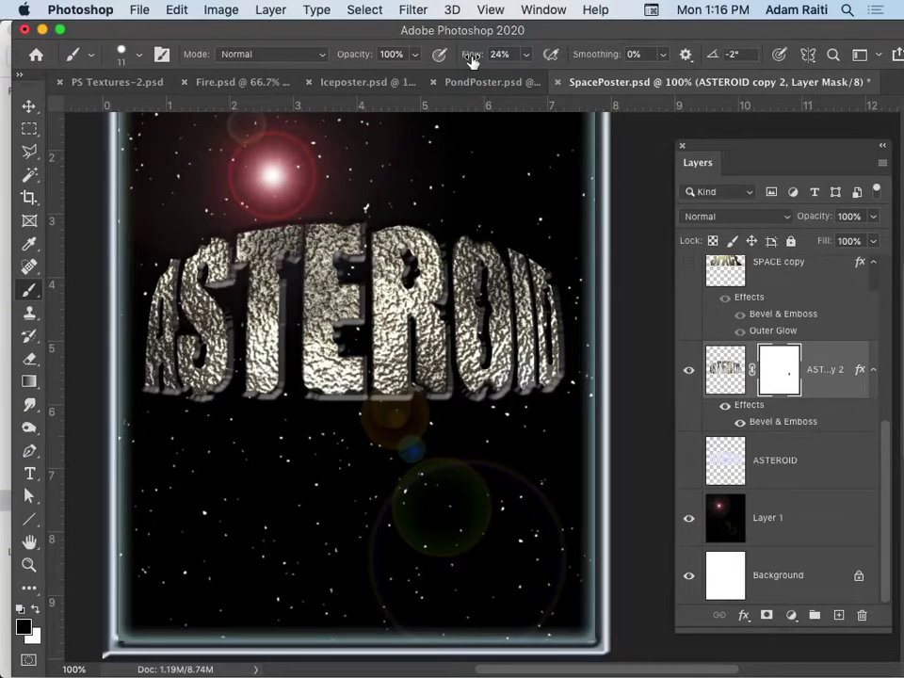
left_click_drag(472, 60, 666, 64)
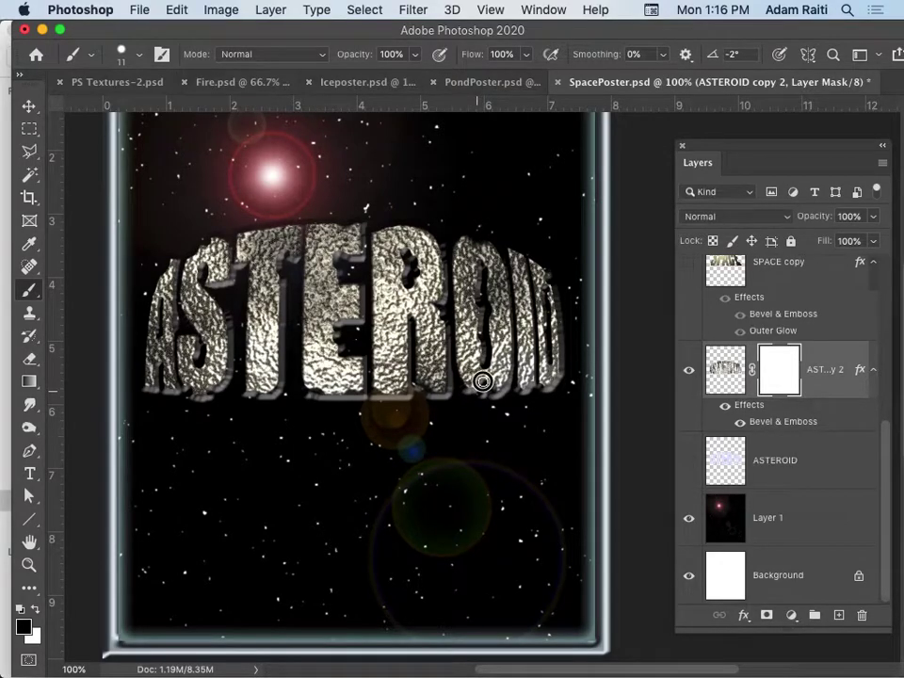
Paint black strokes on the ASTEROID copy 2 layer mask to carve chunks out of the lower edges of the letters
mouse_move(486, 389)
left_mouse_down()
mouse_move(498, 378)
mouse_move(509, 385)
mouse_move(495, 398)
left_mouse_up()
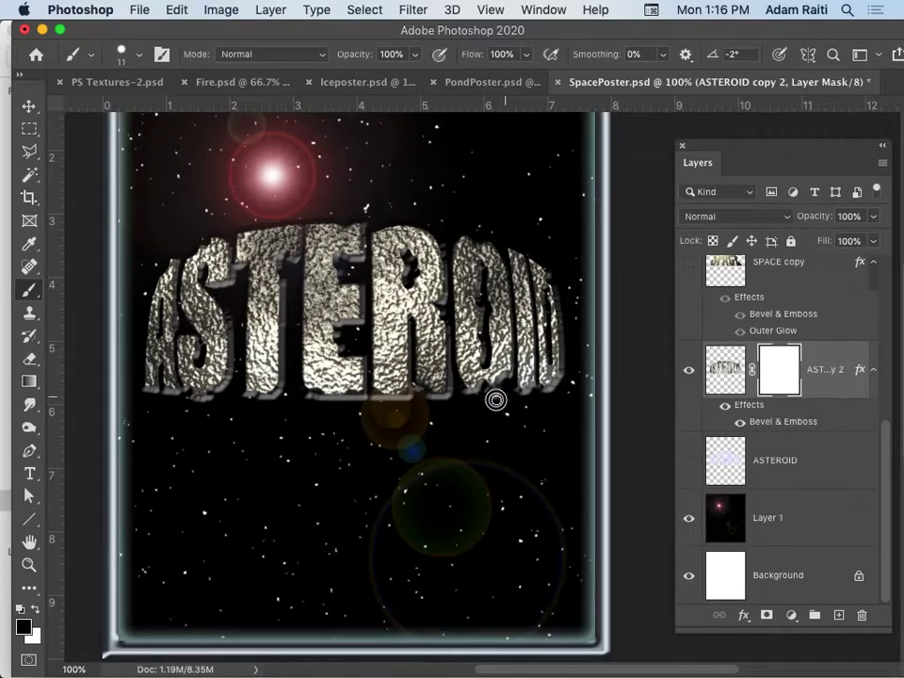
mouse_move(439, 371)
left_mouse_down()
mouse_move(432, 360)
mouse_move(453, 383)
mouse_move(437, 368)
mouse_move(346, 374)
left_mouse_up()
mouse_move(289, 382)
left_mouse_down()
mouse_move(313, 357)
mouse_move(316, 366)
mouse_move(302, 369)
left_mouse_up()
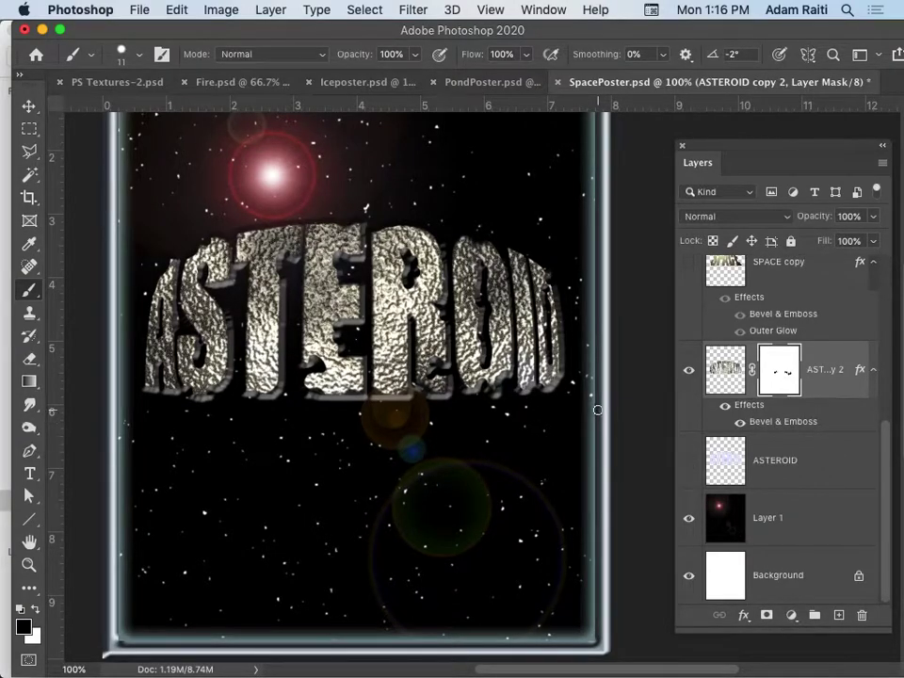
left_click(584, 475, "alt")
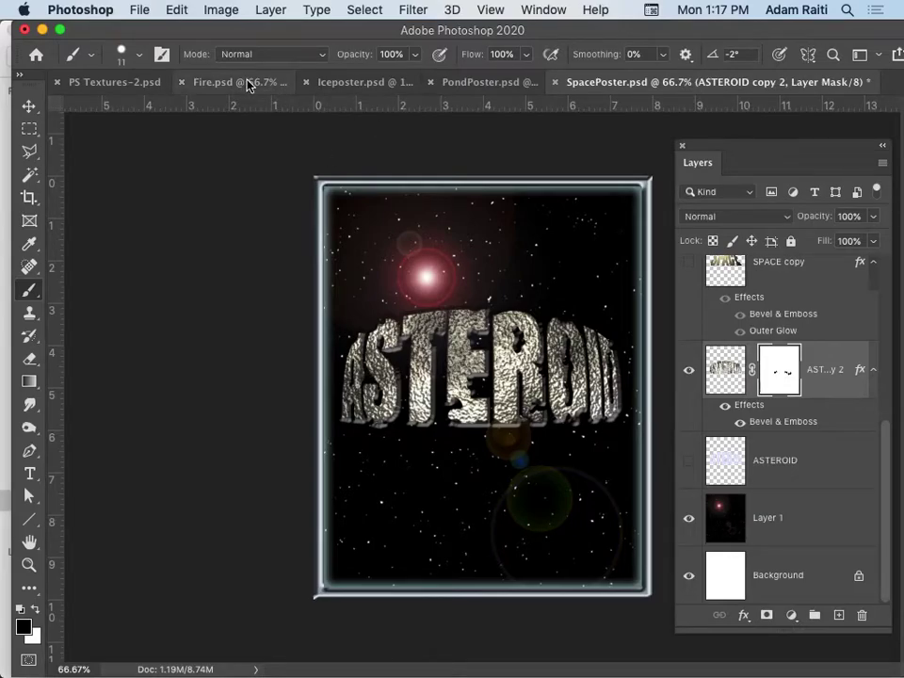
Switch to the Fire.psd document and show the fire layer group
left_click(207, 83)
left_click(690, 289)
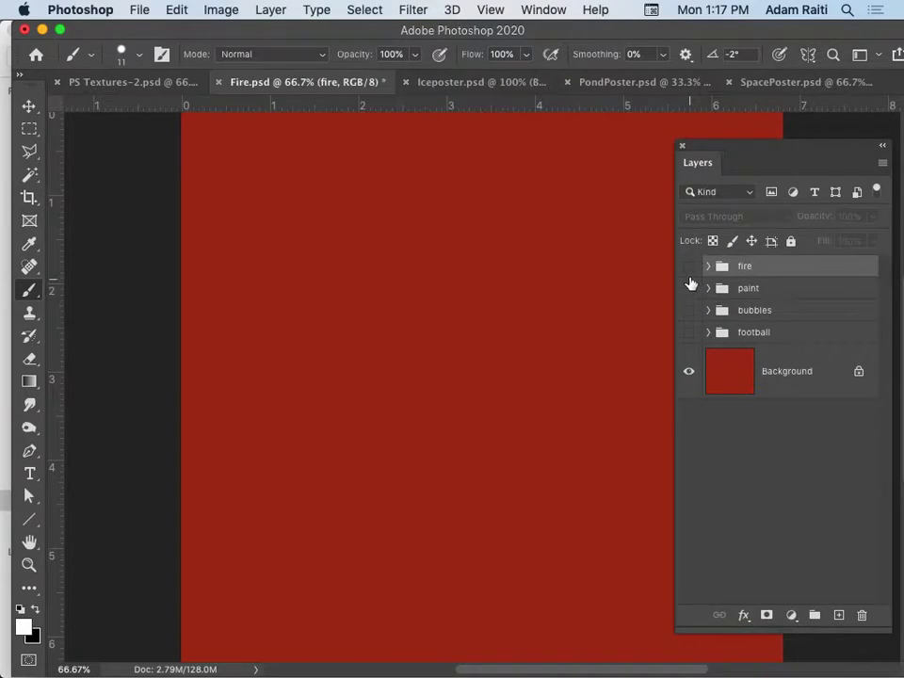
left_click(689, 268)
left_click(532, 358, "alt")
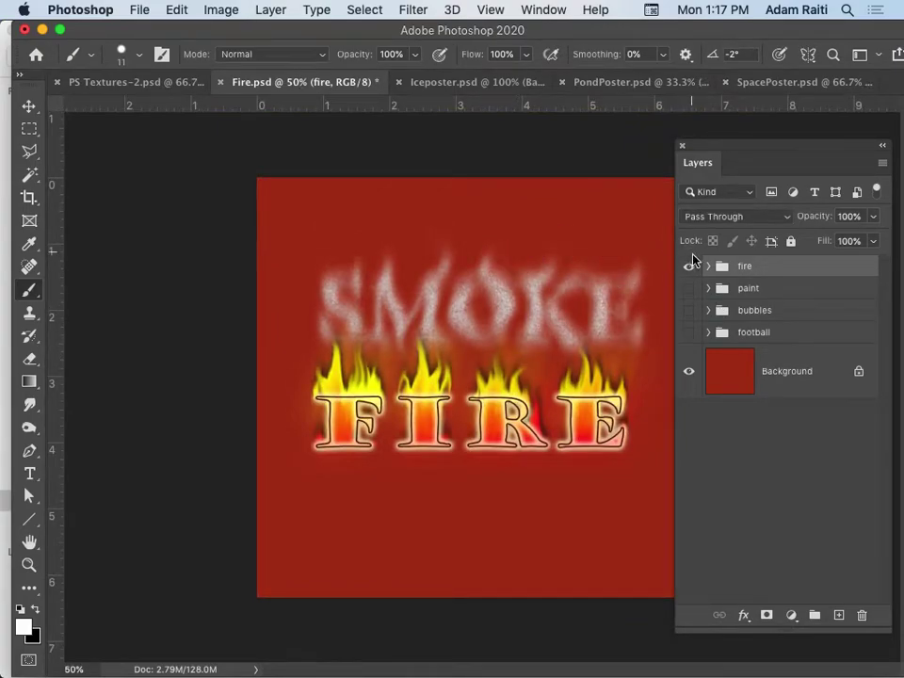
Expand the fire group and toggle the top Fire outline layer off and on to compare the flame lettering
left_click(708, 268)
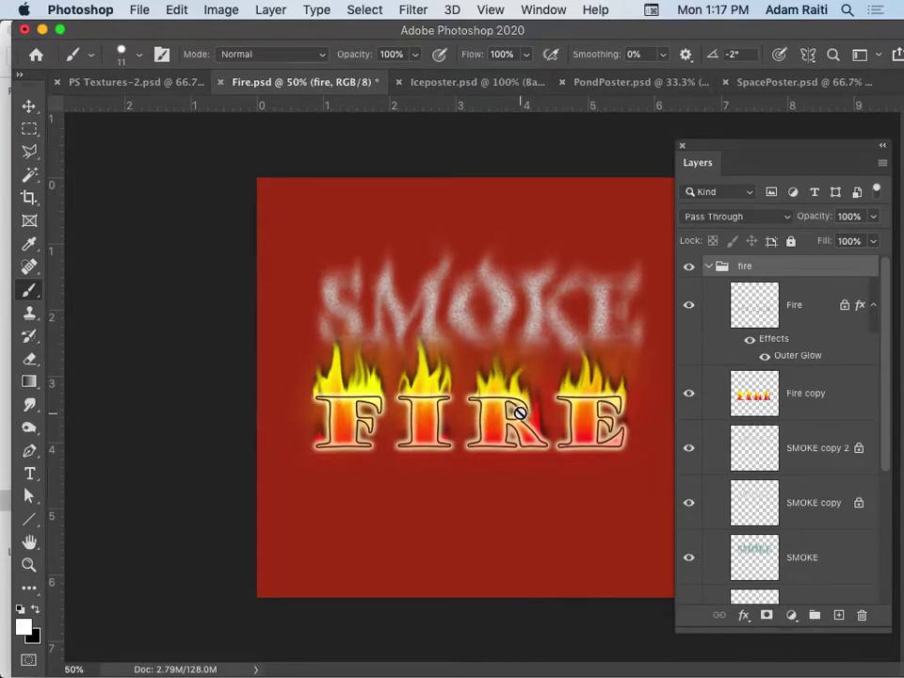
left_click(520, 360)
left_click(410, 387)
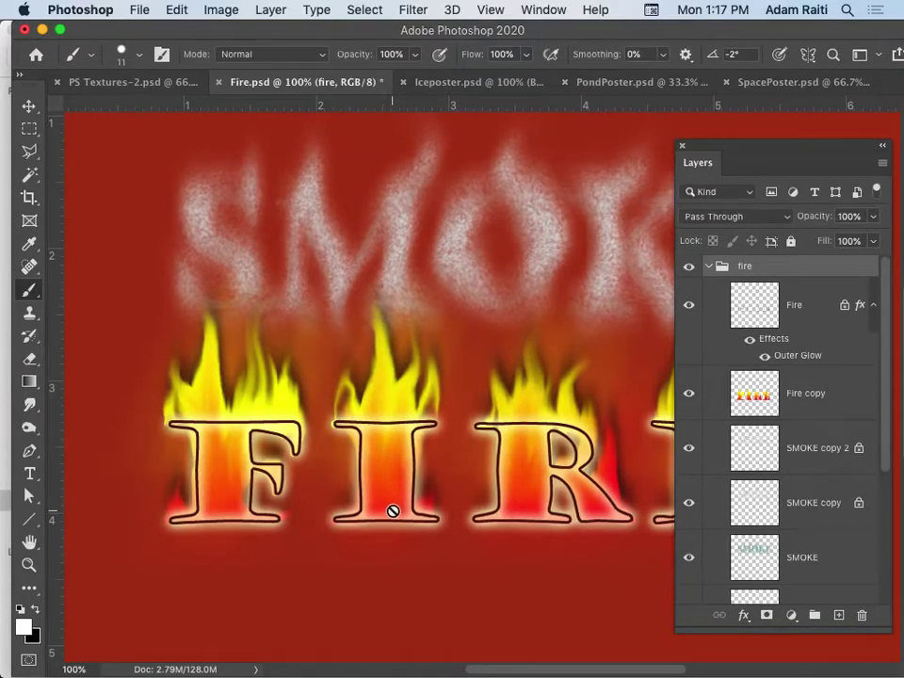
left_click(688, 306)
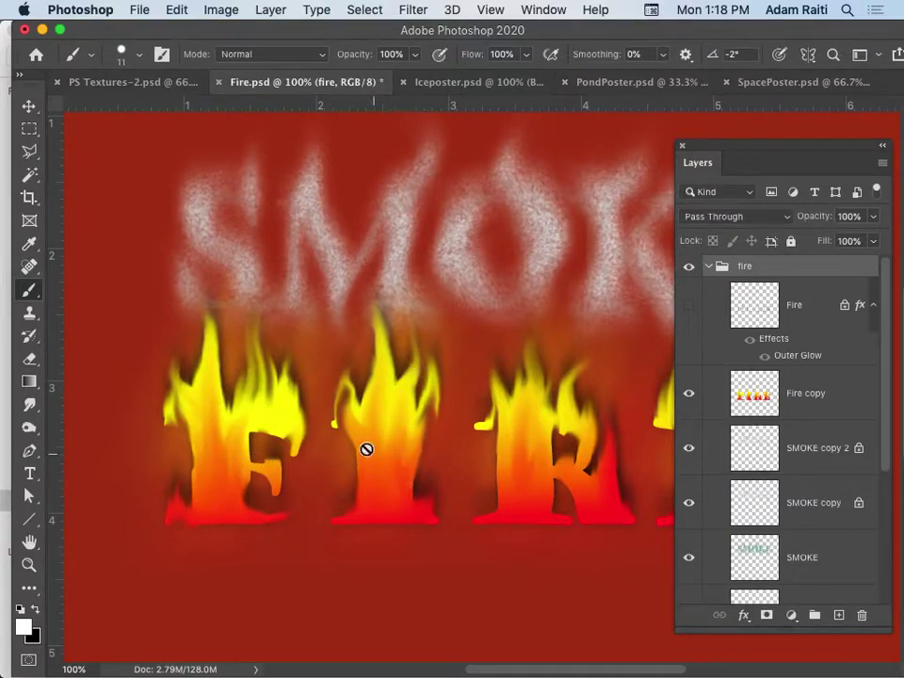
left_click_drag(519, 455, 383, 476)
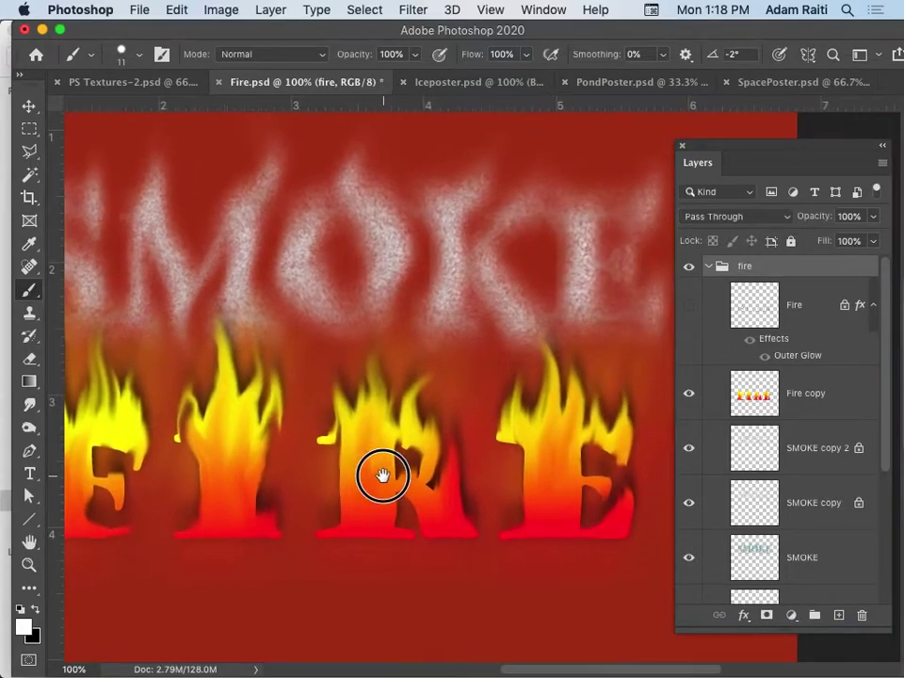
left_click_drag(564, 480, 534, 489)
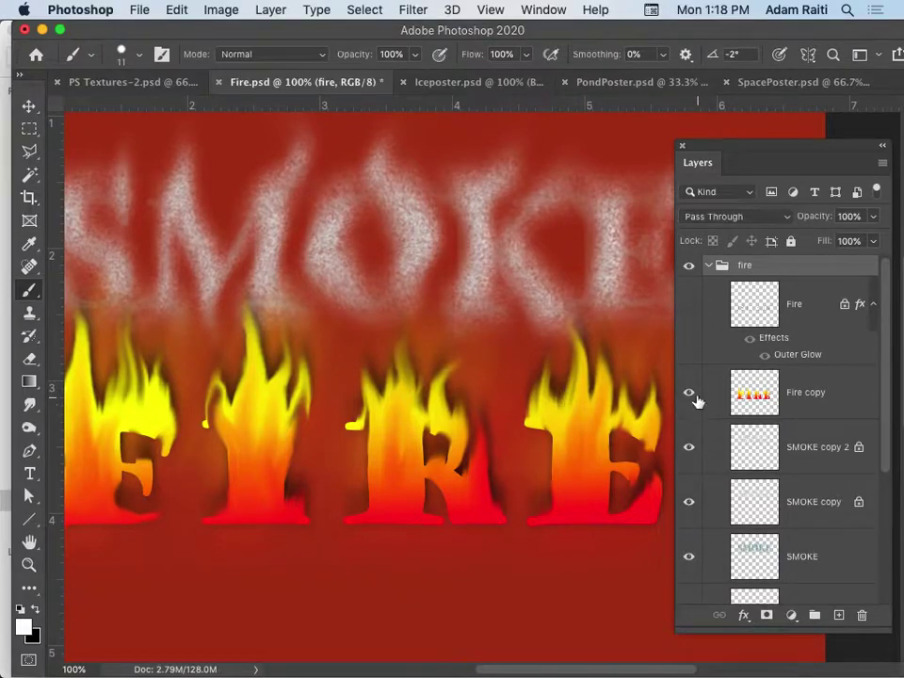
left_click(689, 303)
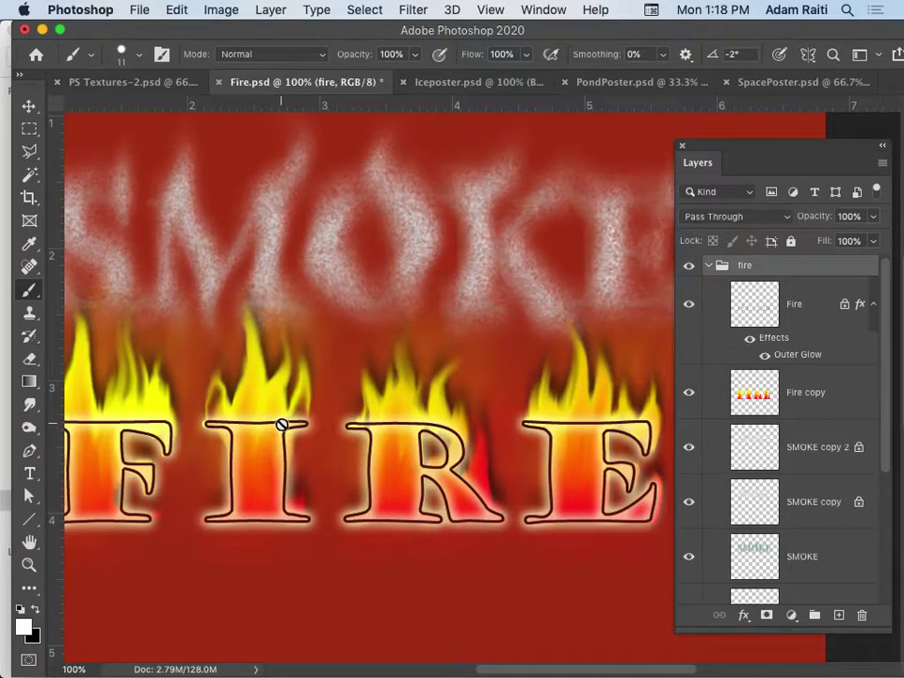
mouse_move(280, 490)
left_mouse_down()
mouse_move(433, 492)
mouse_move(383, 489)
left_mouse_up()
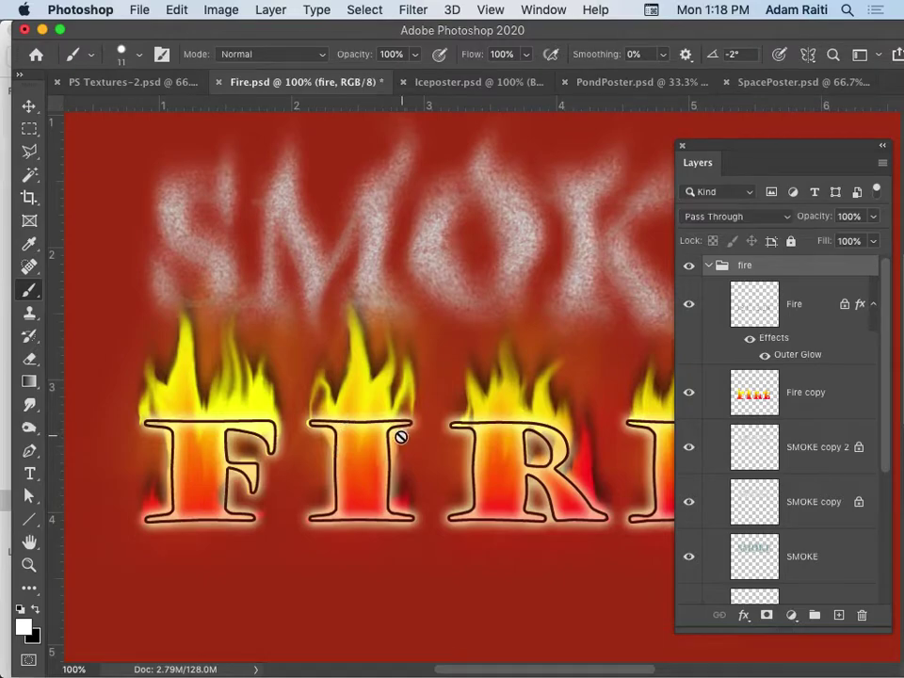
Hide the Fire outline layer and toggle the Fire copy layer to compare the flames with the dark shadow beneath
left_click(688, 304)
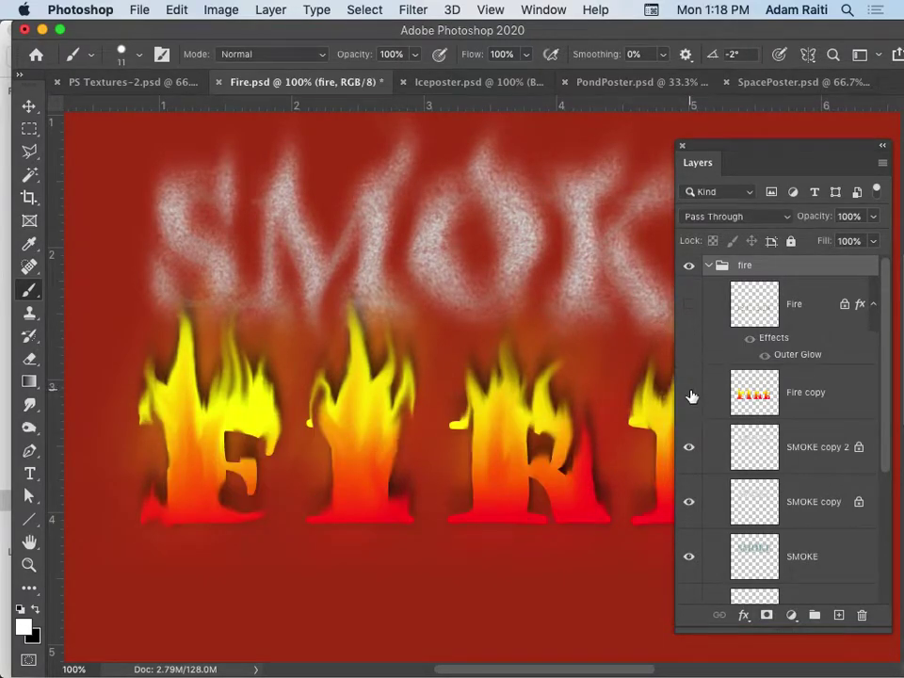
left_click(689, 393)
left_click(689, 397)
left_click(689, 396)
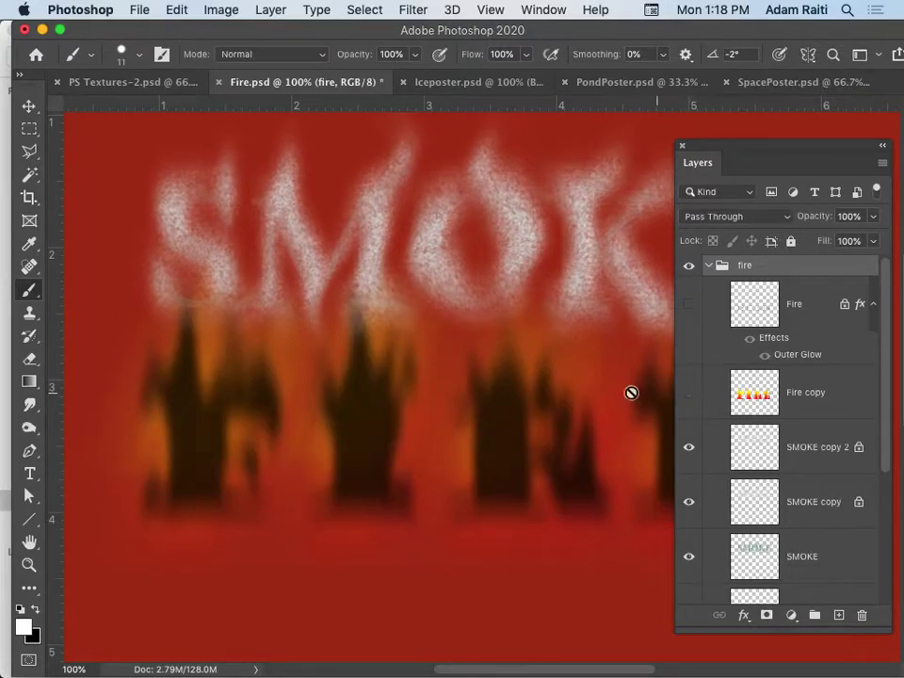
left_click(689, 396)
scroll(477, 480, "right", 5)
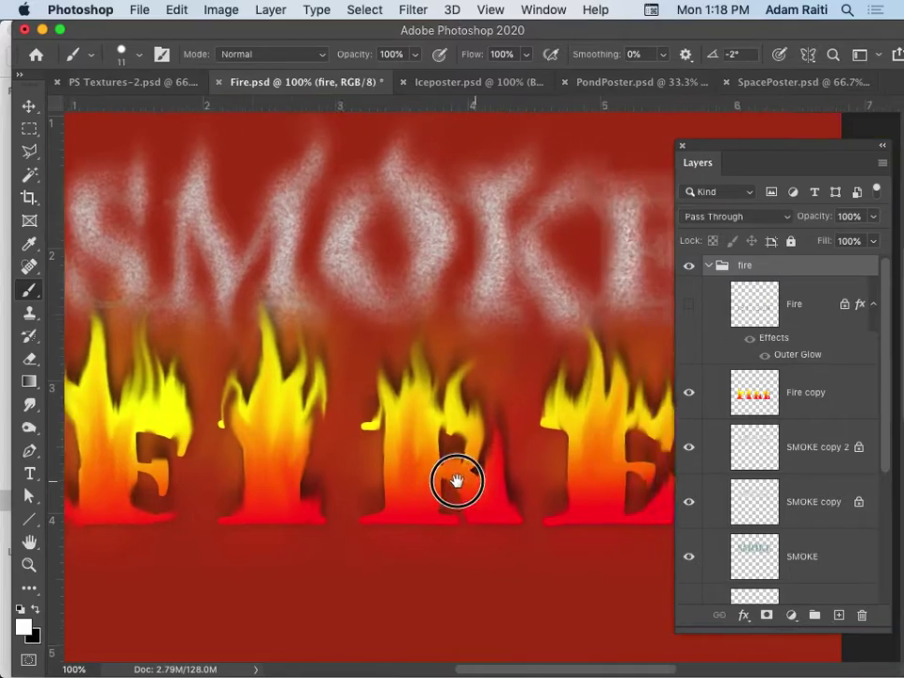
key("super+minus")
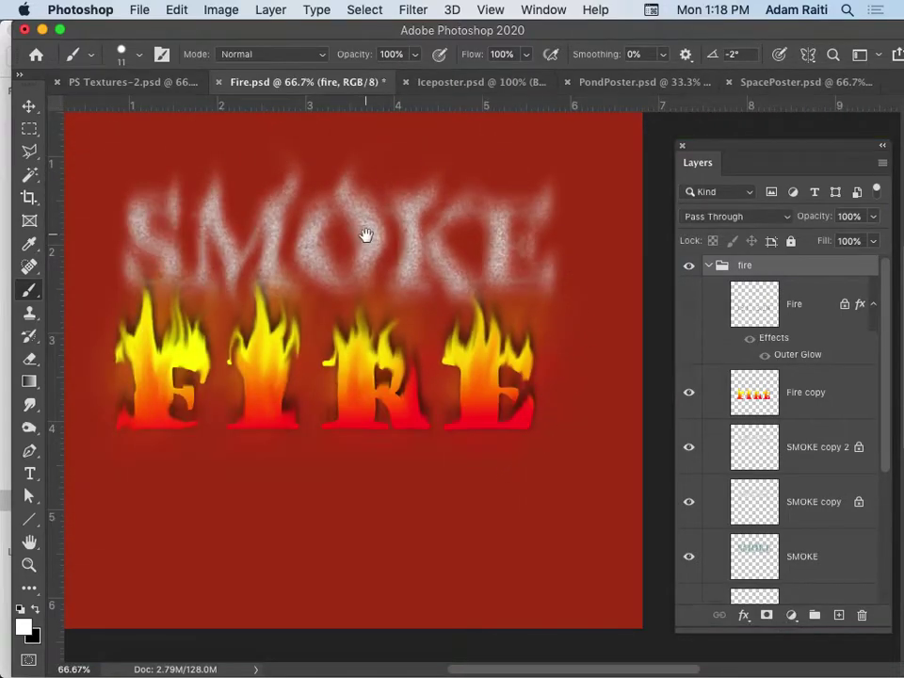
left_click_drag(363, 234, 391, 345)
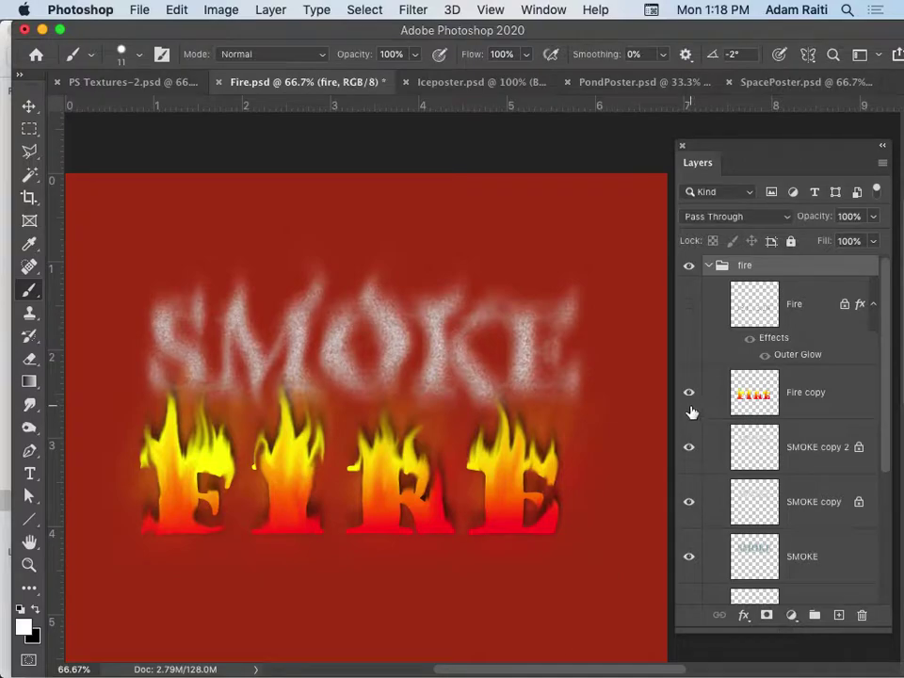
Hide the Fire copy, SMOKE copy 2, SMOKE copy, fire shadow and lower Fire layers to isolate the SMOKE lettering
left_click_drag(690, 419, 690, 511)
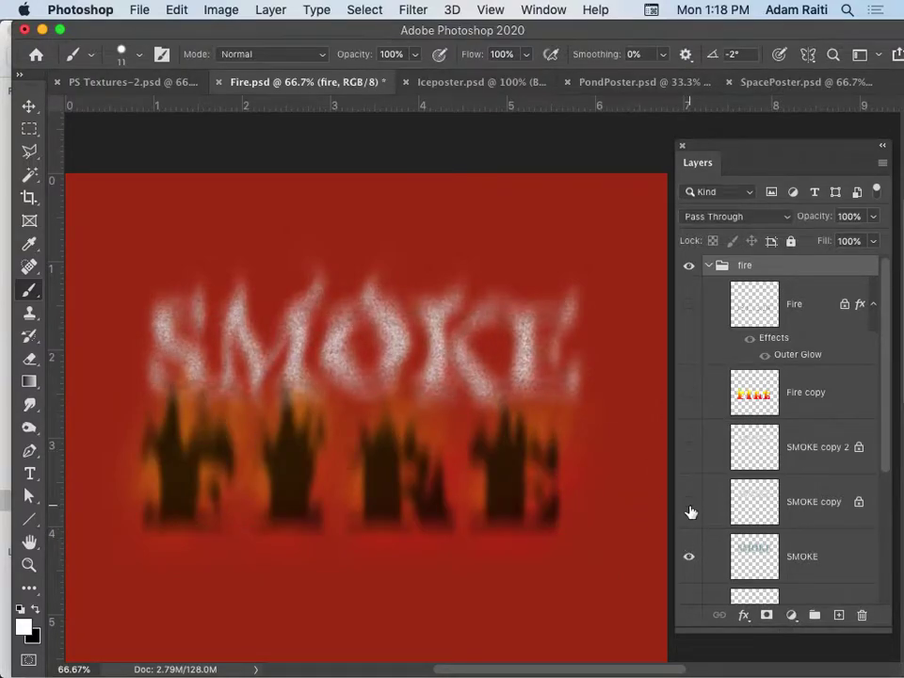
scroll(694, 481, "down", 3)
left_click(689, 452)
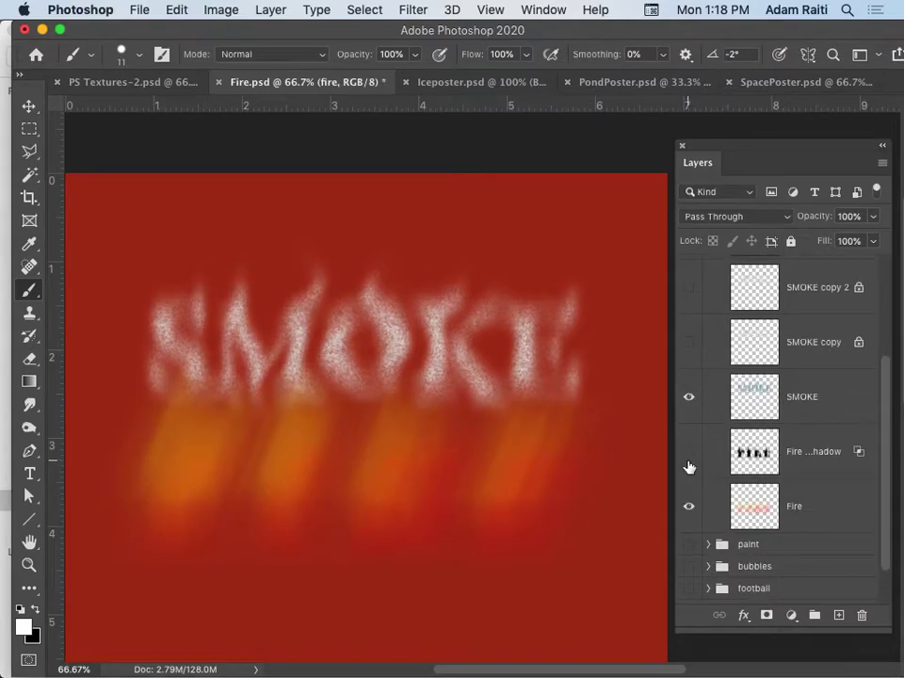
left_click(689, 509)
left_click(689, 509)
left_click(688, 454)
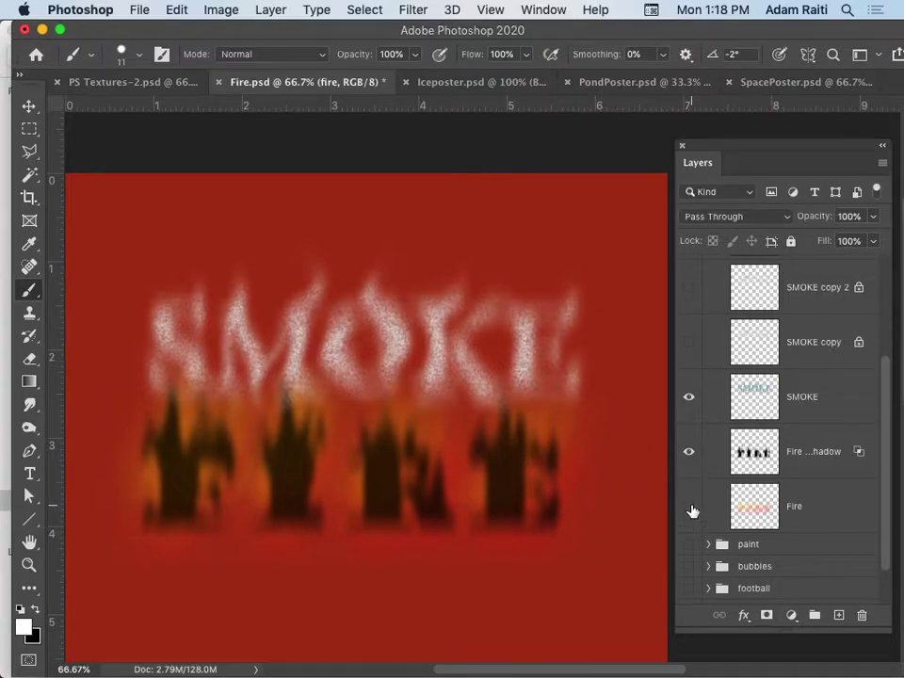
left_click(691, 510)
left_click(686, 463)
Show the SMOKE copy layer and toggle the SMOKE layer to compare the grainy lettering with its faint shadow
left_click(691, 401)
left_click(691, 401)
left_click(688, 344)
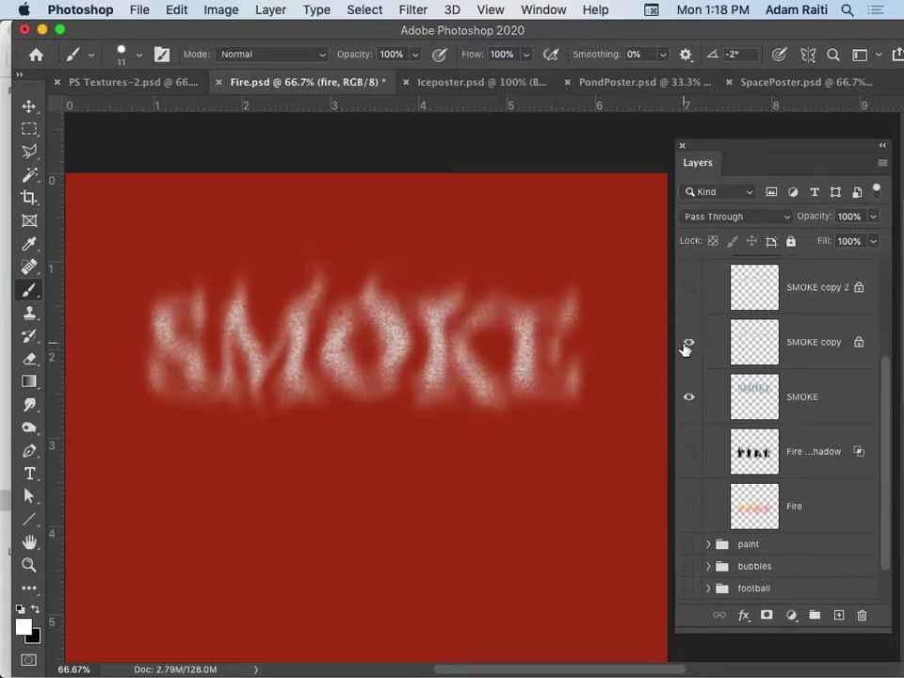
left_click(690, 399)
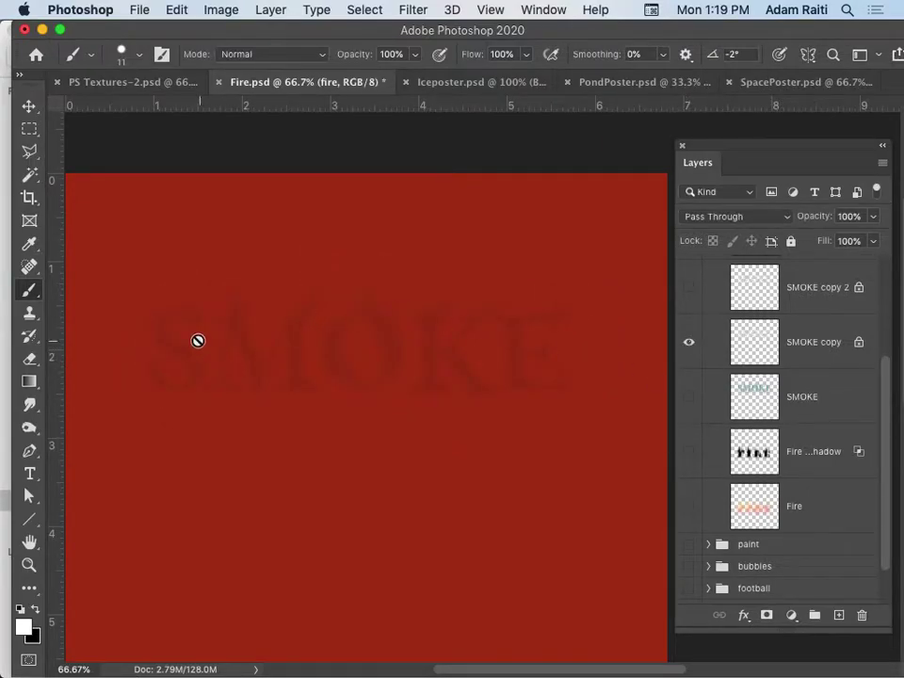
left_click(688, 398)
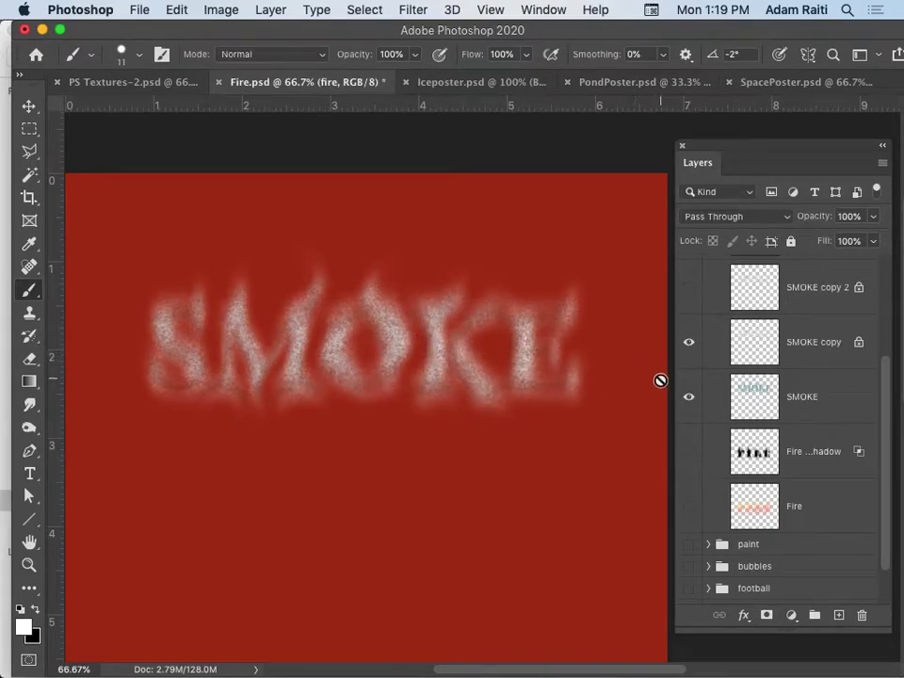
Collapse and hide the fire group, then show and expand the paint group to inspect the dripping Paint lettering
scroll(741, 494, "down", 1)
scroll(721, 351, "up", 4)
left_click(707, 268)
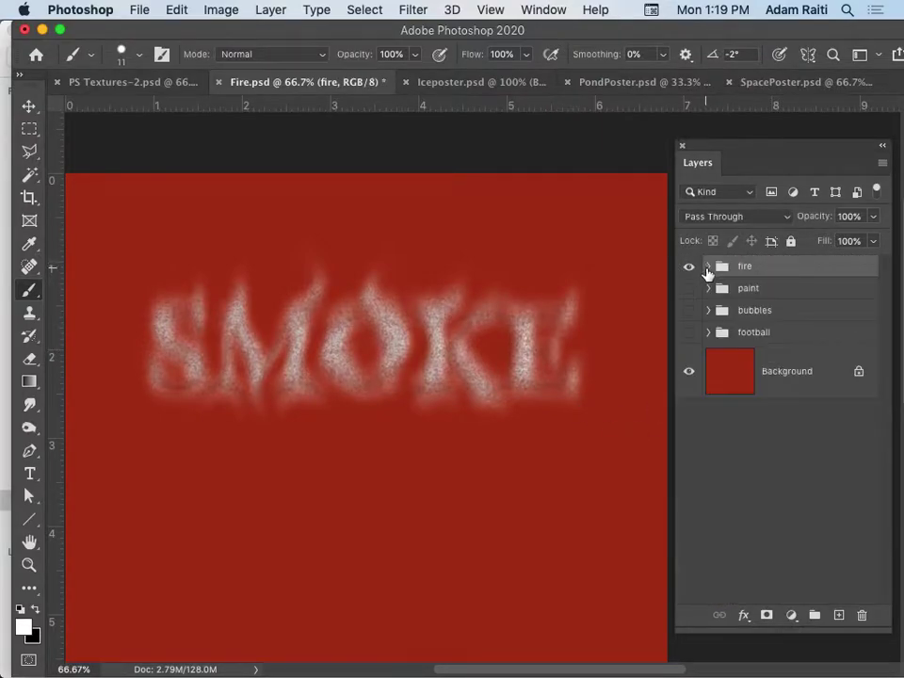
left_click(689, 269)
left_click(690, 292)
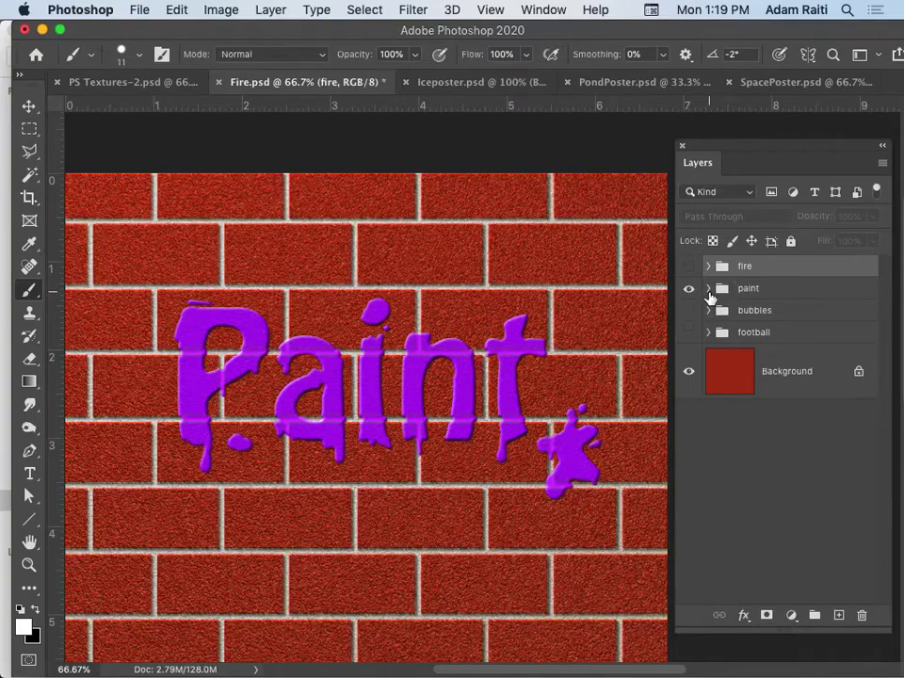
left_click(709, 292)
key("super+minus")
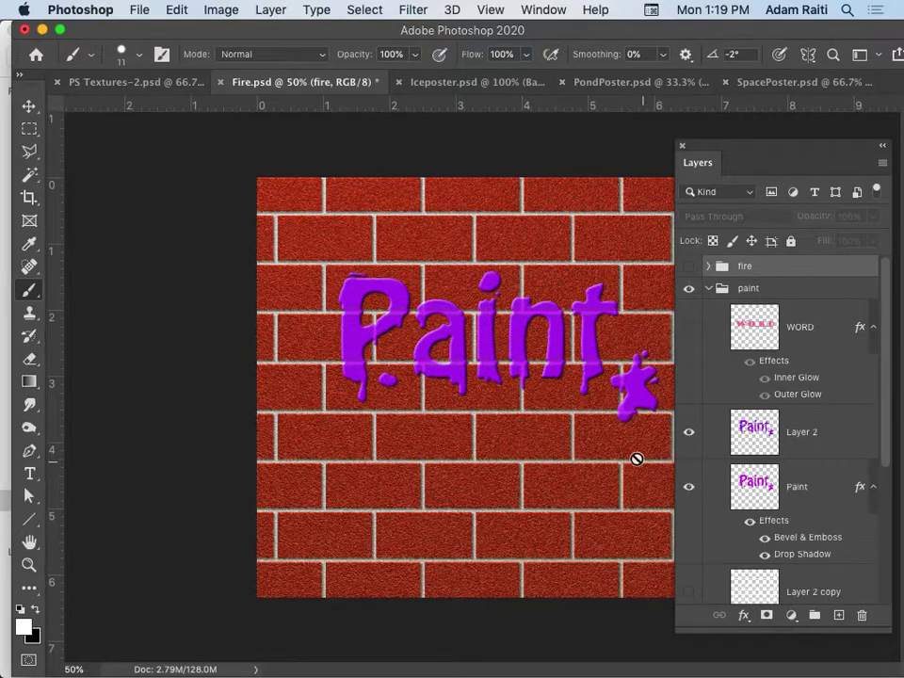
left_click(492, 233, "super")
left_click(492, 234, "super")
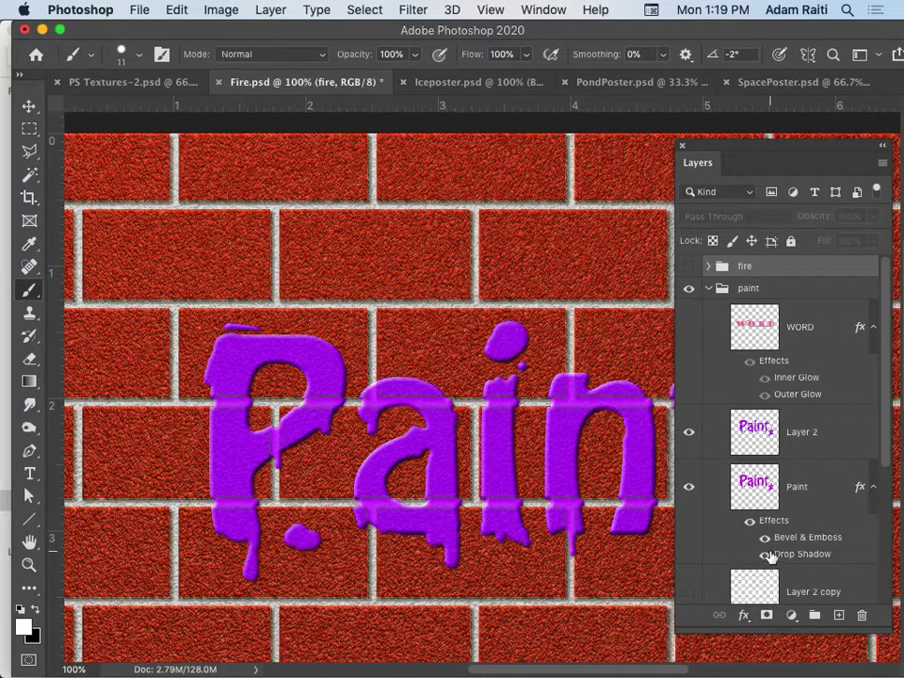
Hide the Background copy 2 brick layer and toggle the rougher Background copy bricks on and off for comparison
scroll(770, 556, "down", 5)
left_click(688, 427)
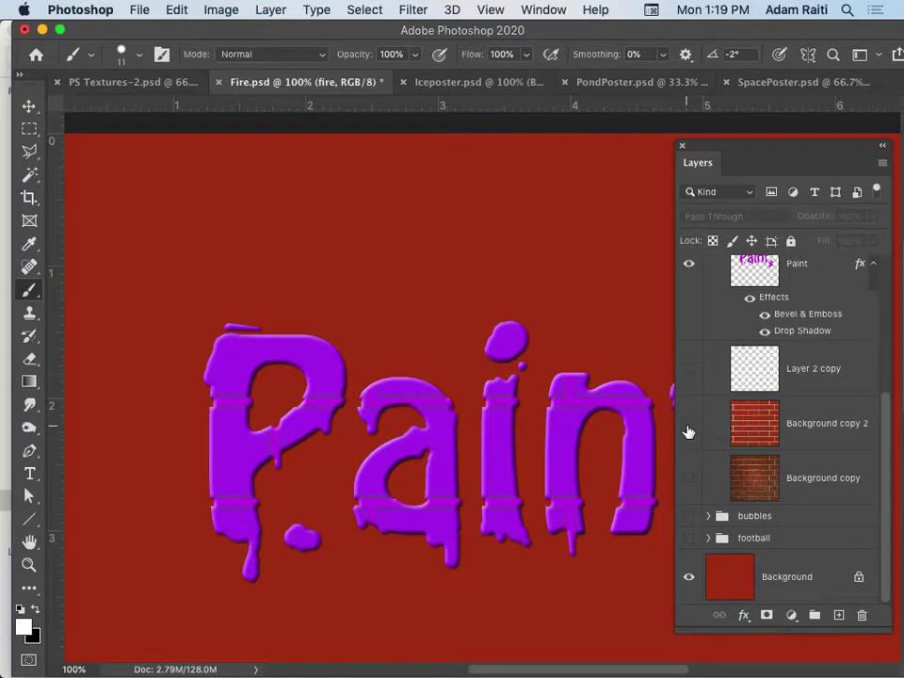
left_click(689, 477)
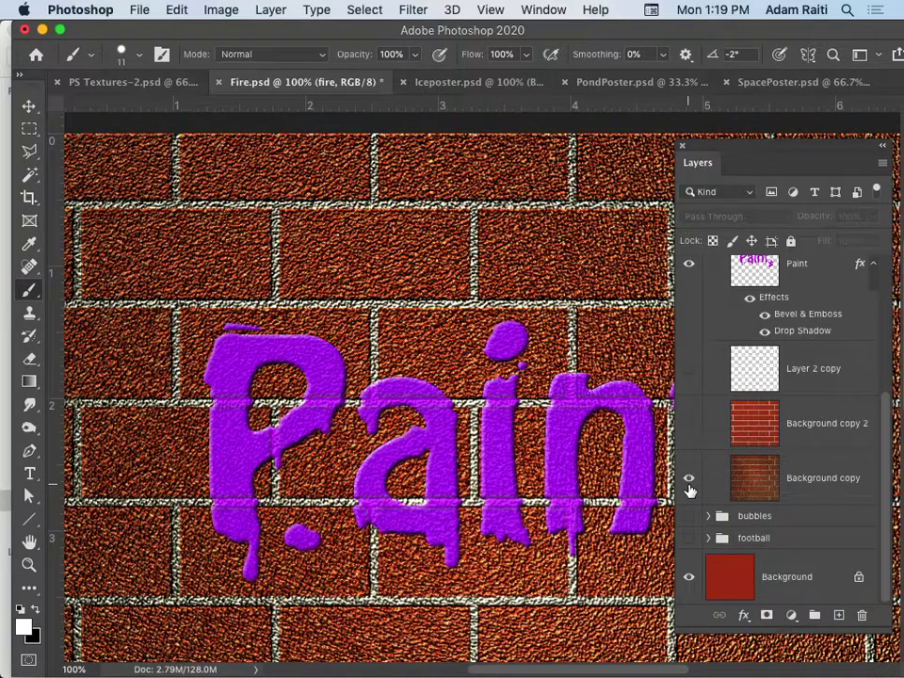
left_click(688, 480)
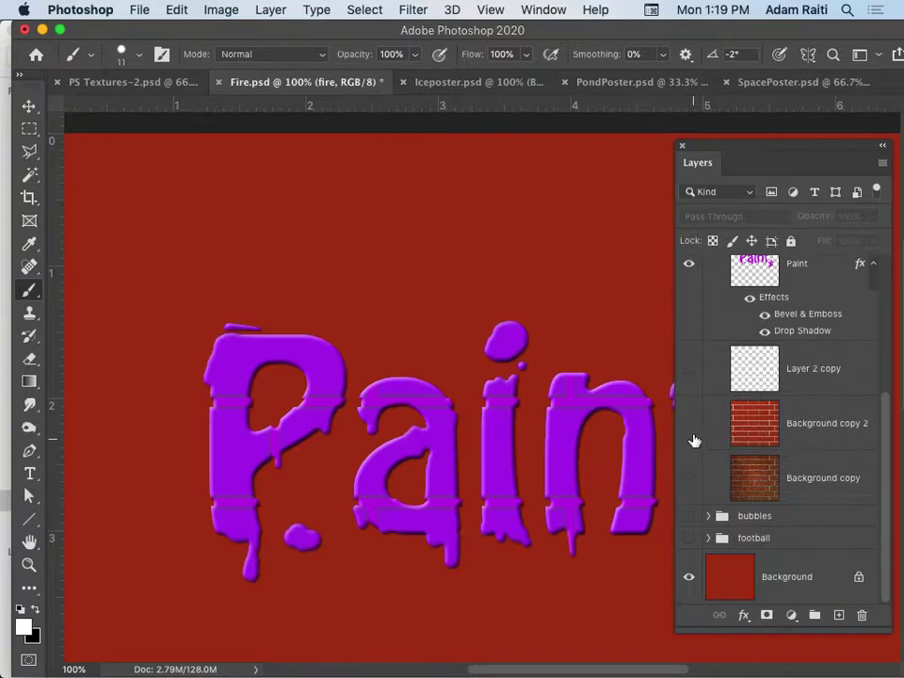
Select and show the Layer 2 copy layer with the plain white mortar lines
left_click(753, 379)
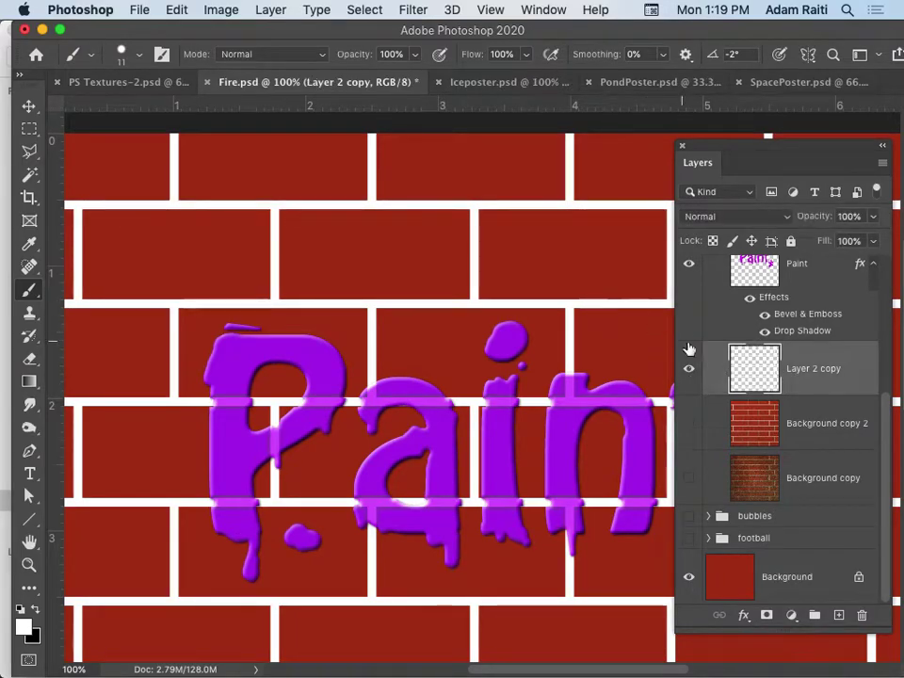
scroll(484, 238, "down", 1)
left_click_drag(484, 238, 499, 307)
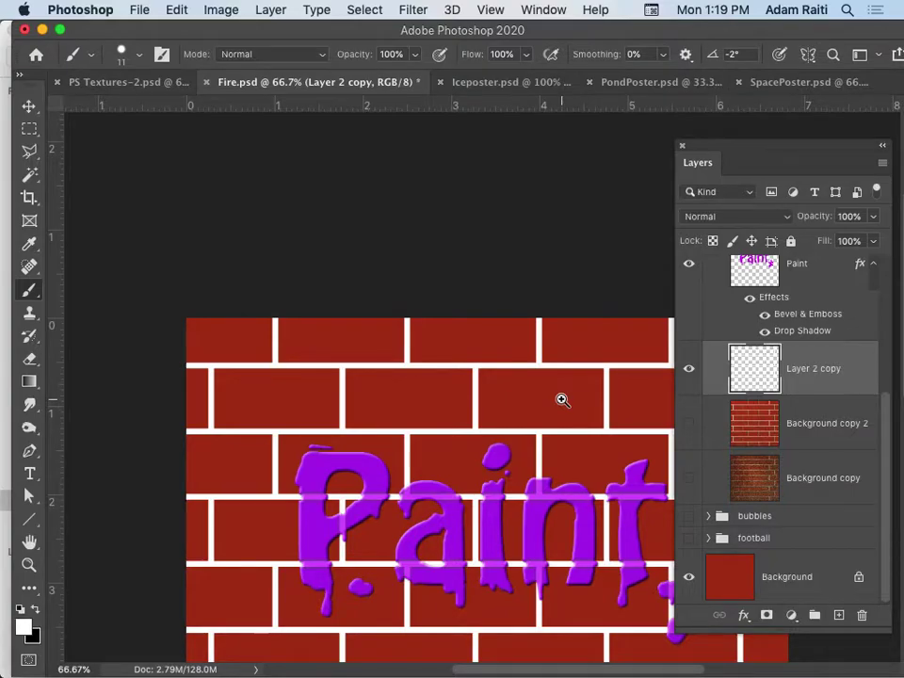
scroll(562, 399, "up", 1)
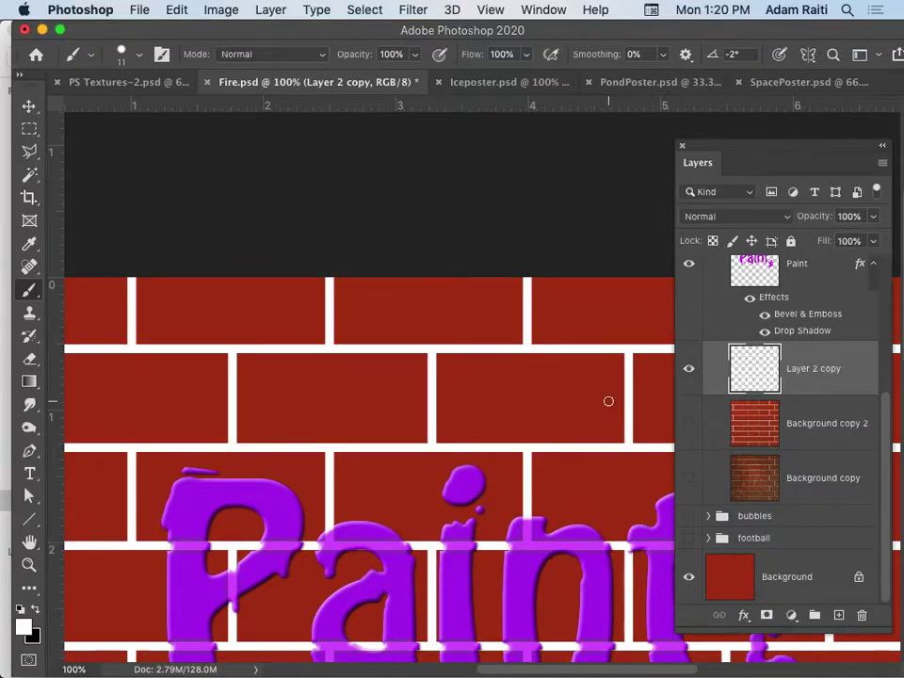
Select the white mortar lines on Layer 2 copy with the Magic Wand, delete them and clear the selection
key("w")
left_click(528, 347)
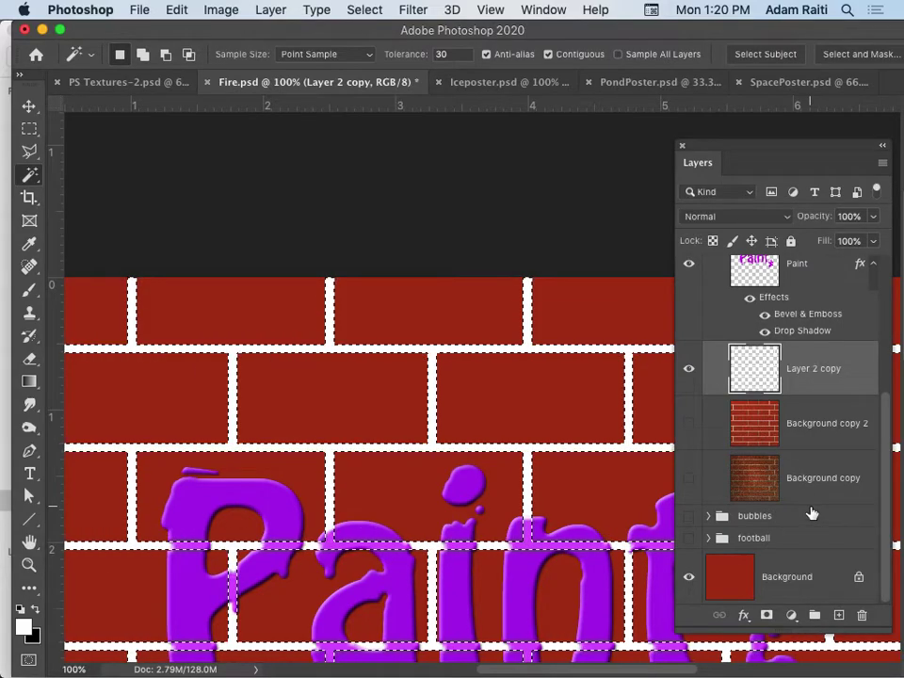
key("ctrl+d")
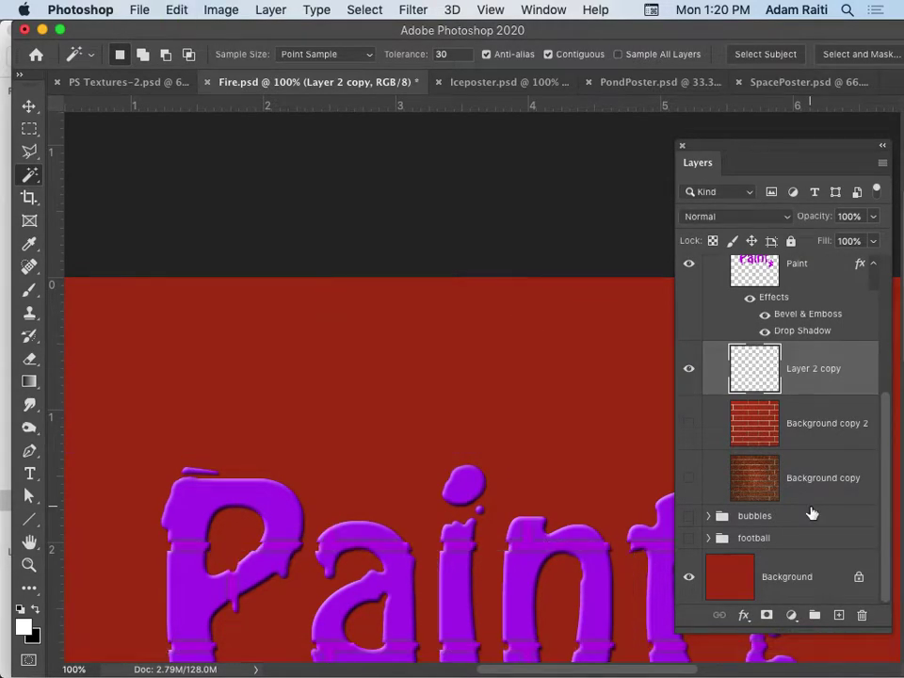
Undo back to the active brick-shaped selection on the Layer 2 copy layer
key("ctrl+j")
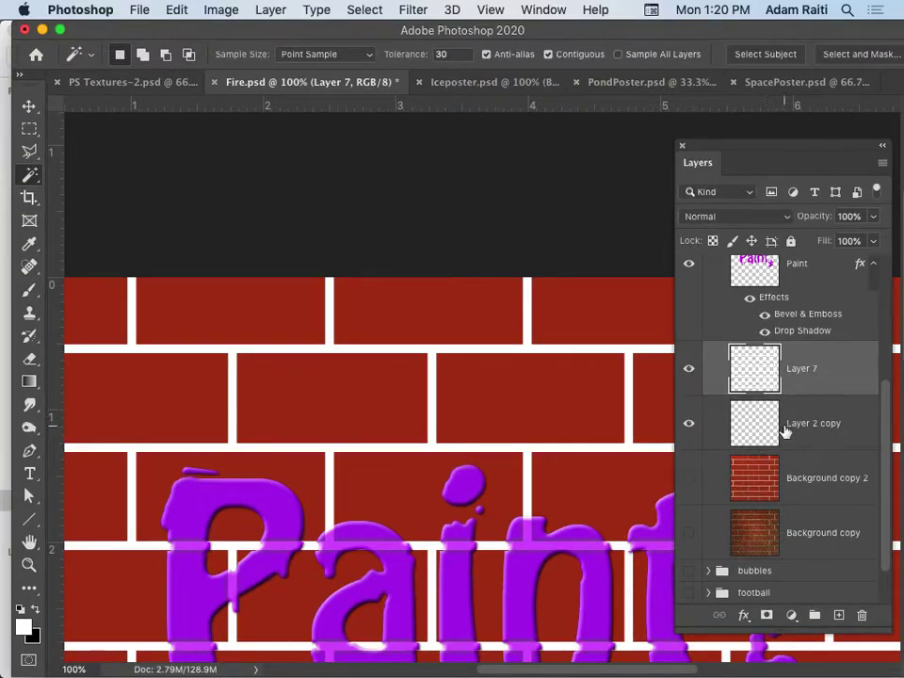
key("ctrl+z")
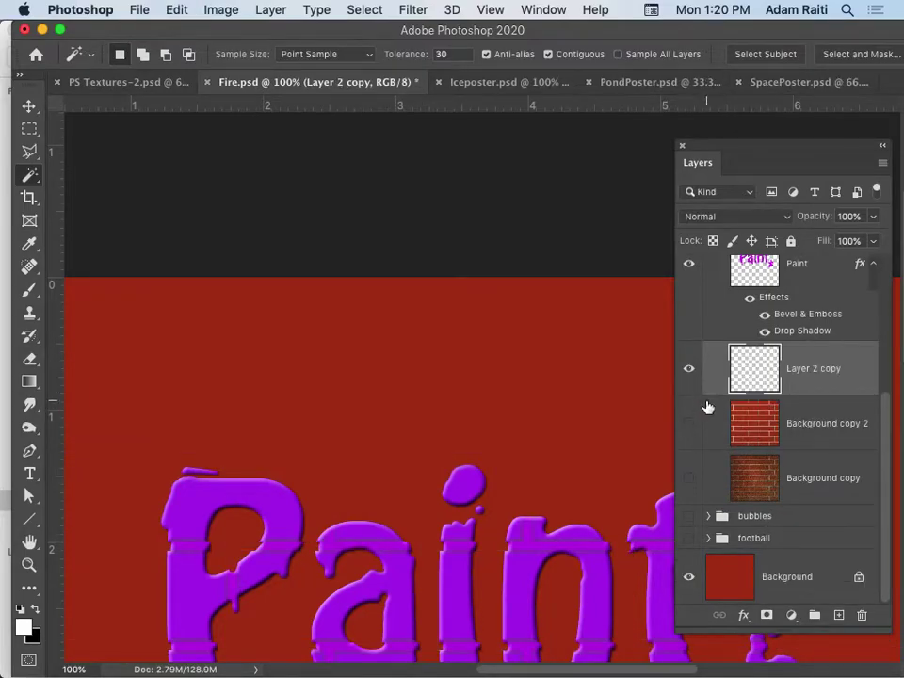
key("ctrl+z")
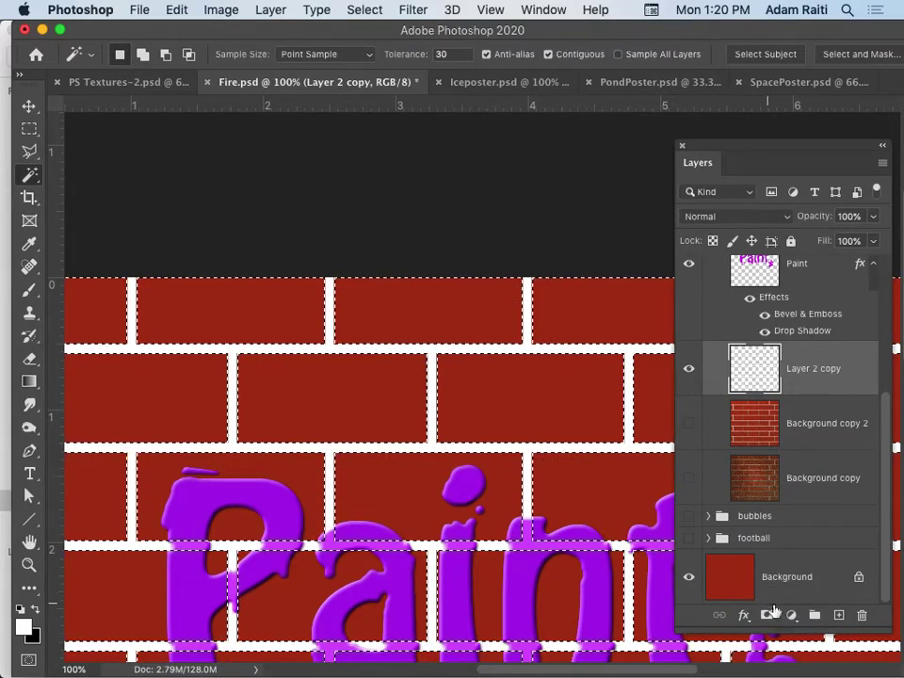
Copy the selected brick shapes from the Background to a new layer and move it above Layer 2 copy
left_click(801, 574)
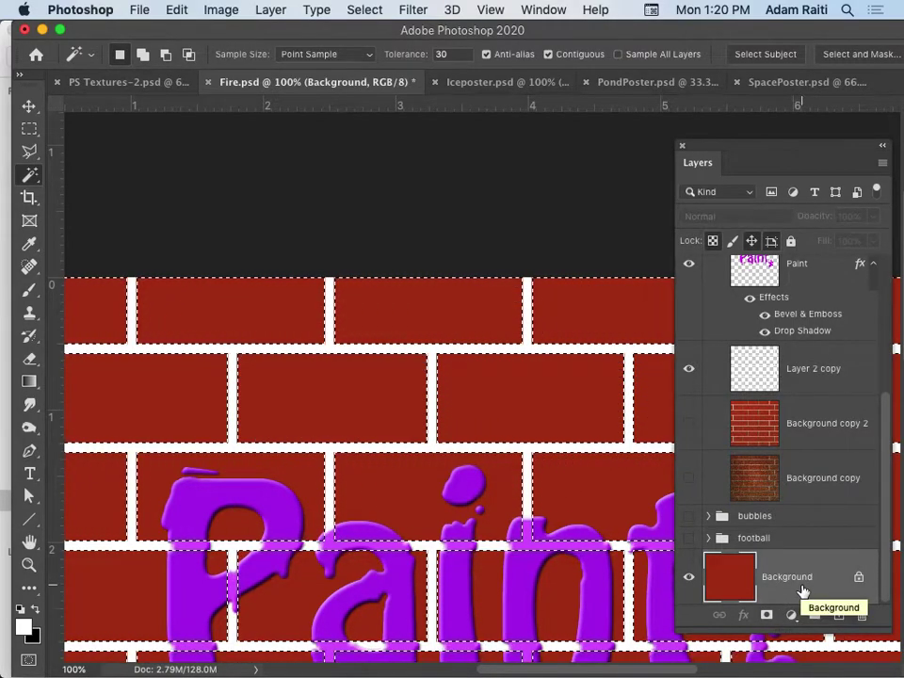
key("ctrl+j")
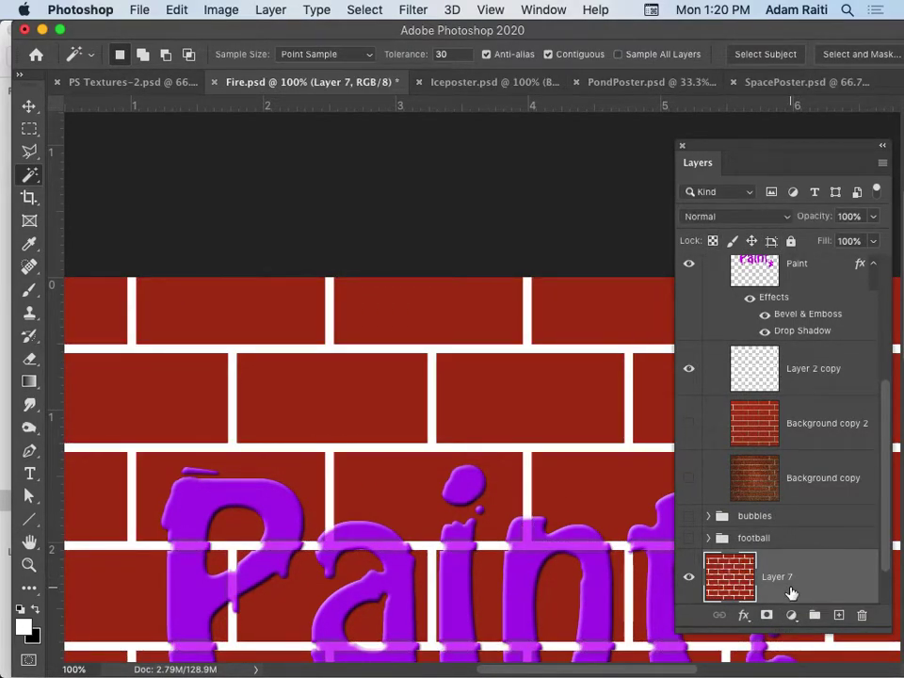
scroll(791, 564, "down", 1)
left_click_drag(796, 529, 801, 303)
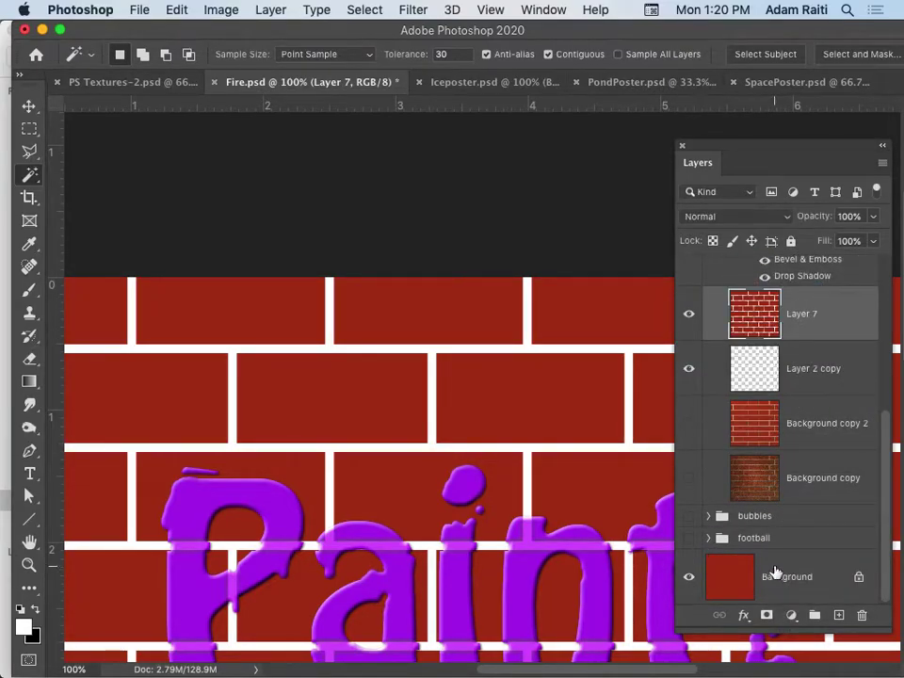
Hide the Background and Layer 2 copy layers, viewing the mortar lines and the separate bricks on their own
left_click(688, 576)
left_click(689, 368)
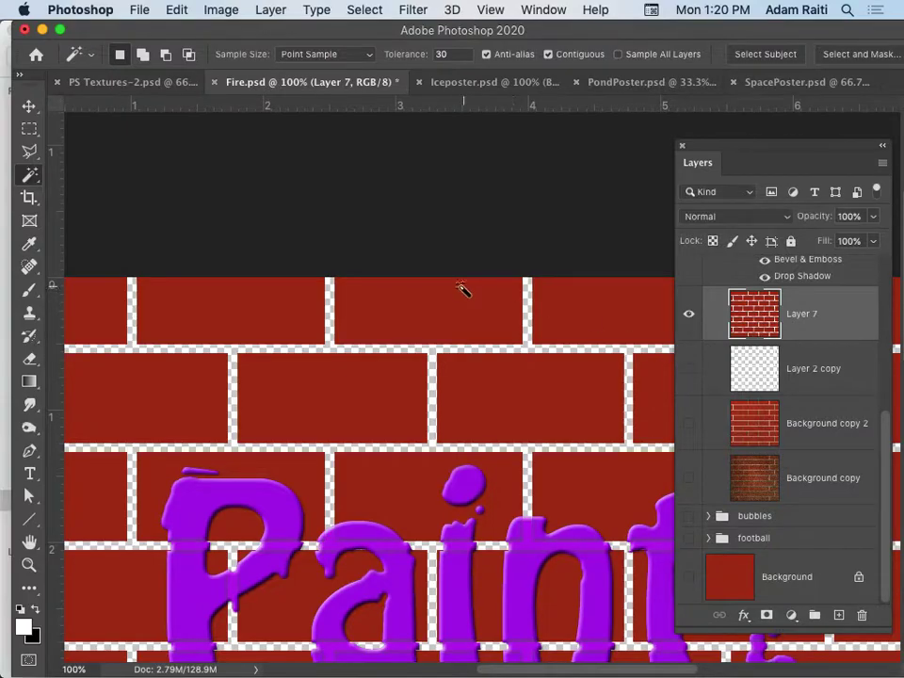
left_click_drag(690, 312, 682, 380)
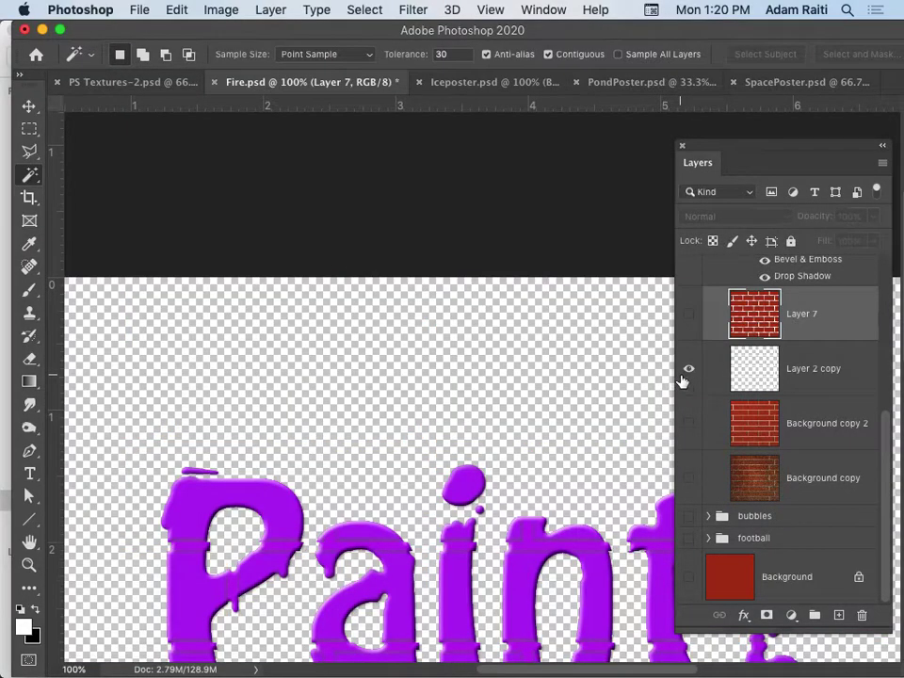
left_click(695, 373)
left_click(688, 313)
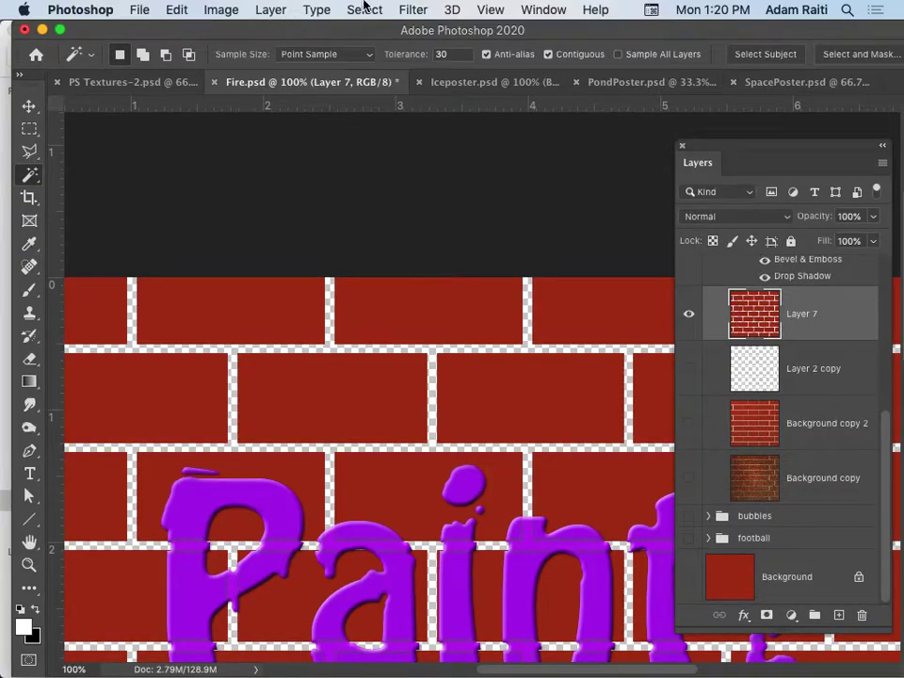
Add a Bevel & Emboss effect to the Layer 7 bricks and choose the straight linear gloss contour
left_click(272, 10)
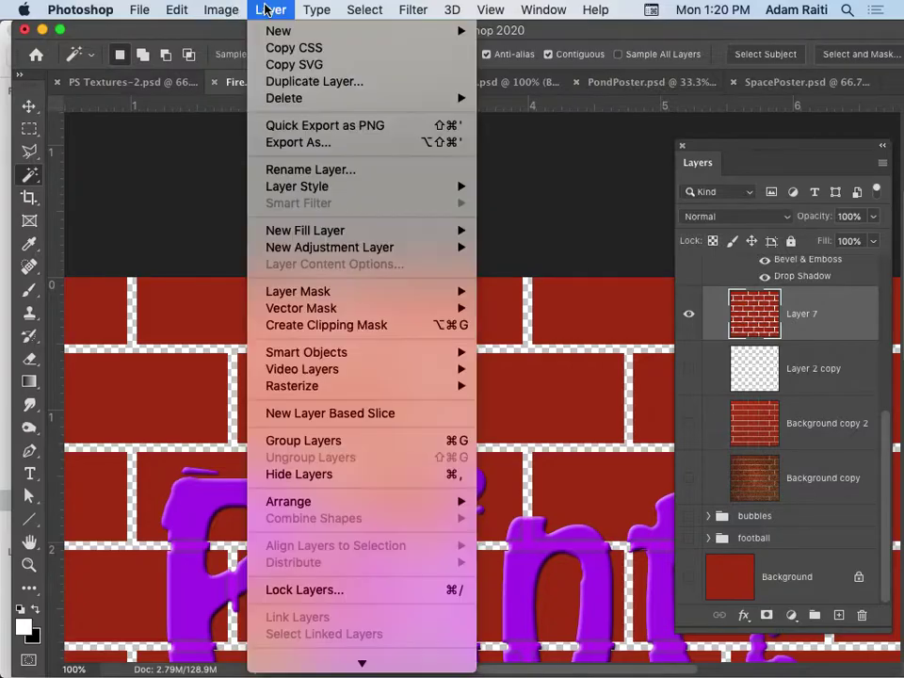
mouse_move(330, 187)
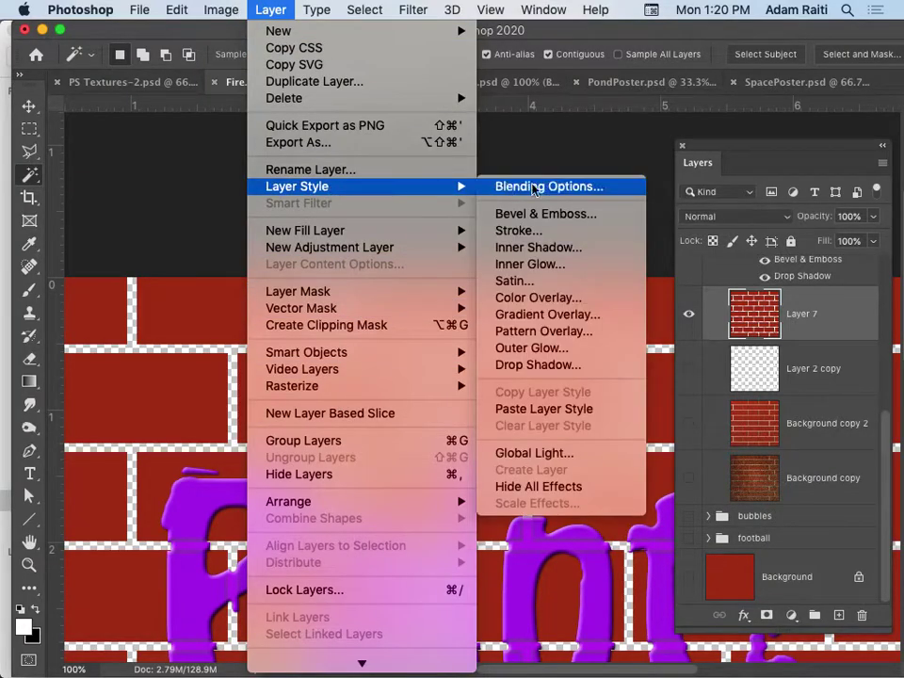
left_click(546, 211)
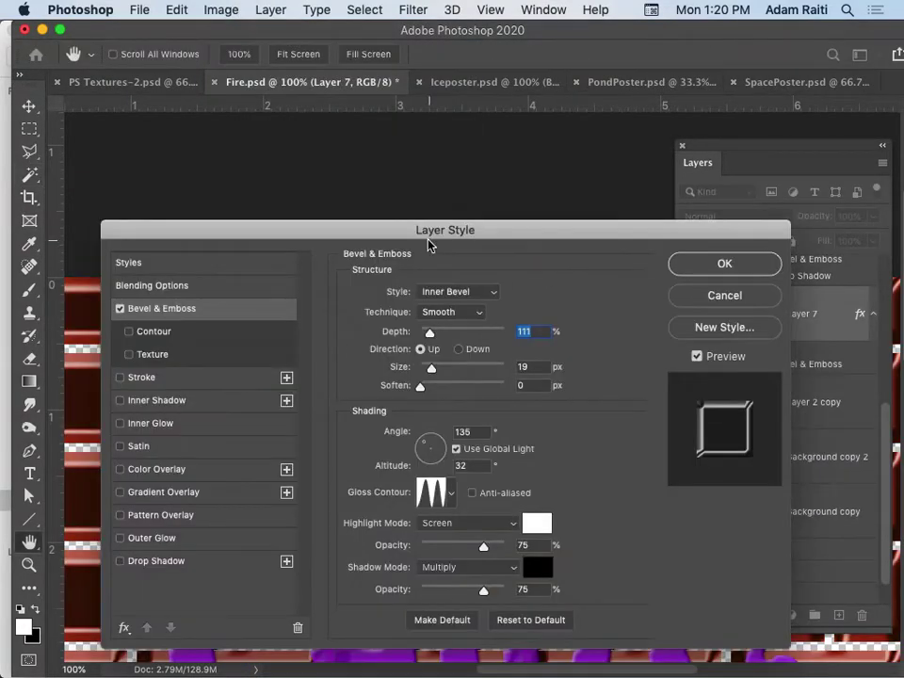
left_click_drag(401, 236, 704, 169)
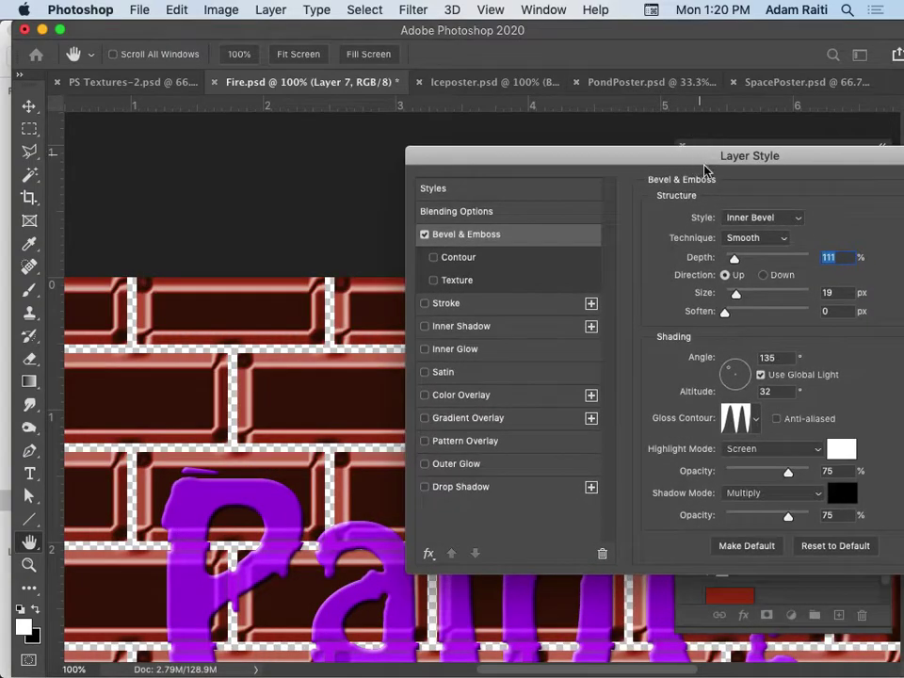
left_click(756, 419)
left_click(662, 460)
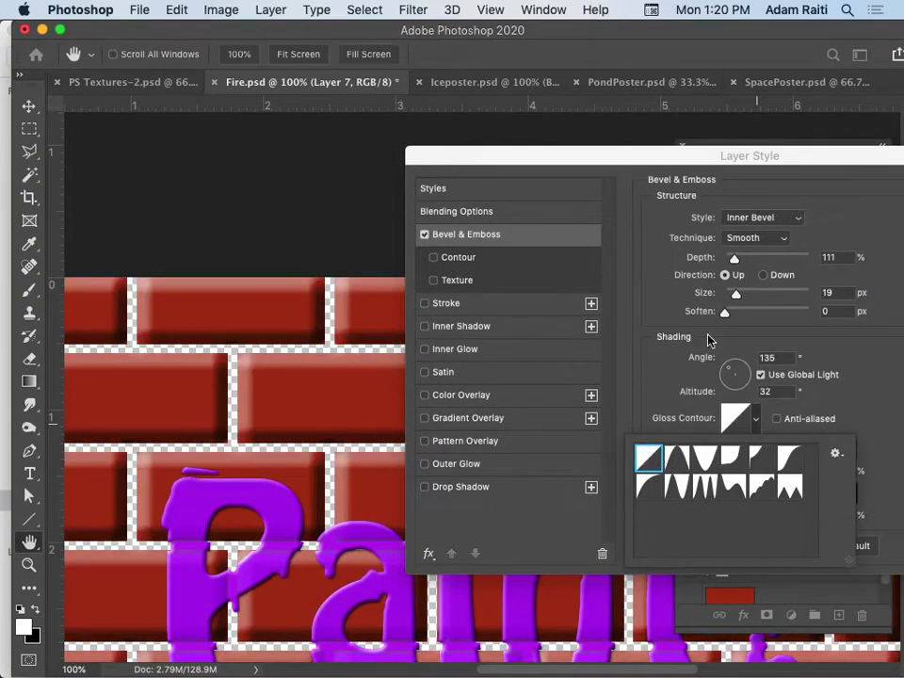
Set the brick bevel's depth to 95% and its size to about 8 px, and apply the effect
mouse_move(736, 259)
left_mouse_down()
mouse_move(757, 258)
mouse_move(733, 258)
left_mouse_up()
left_click_drag(737, 299, 730, 295)
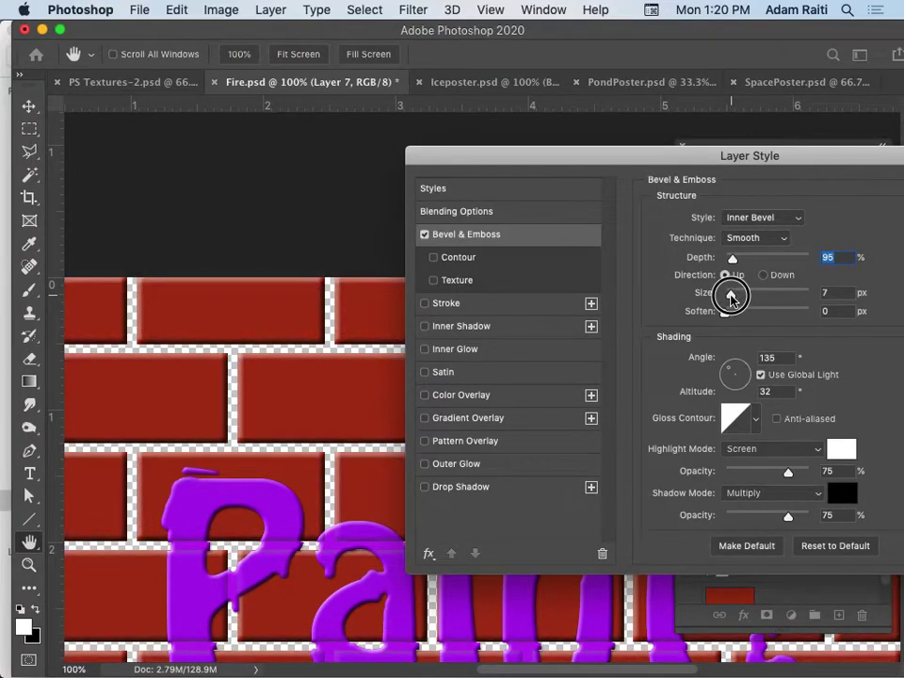
left_click_drag(801, 152, 563, 214)
left_click(789, 253)
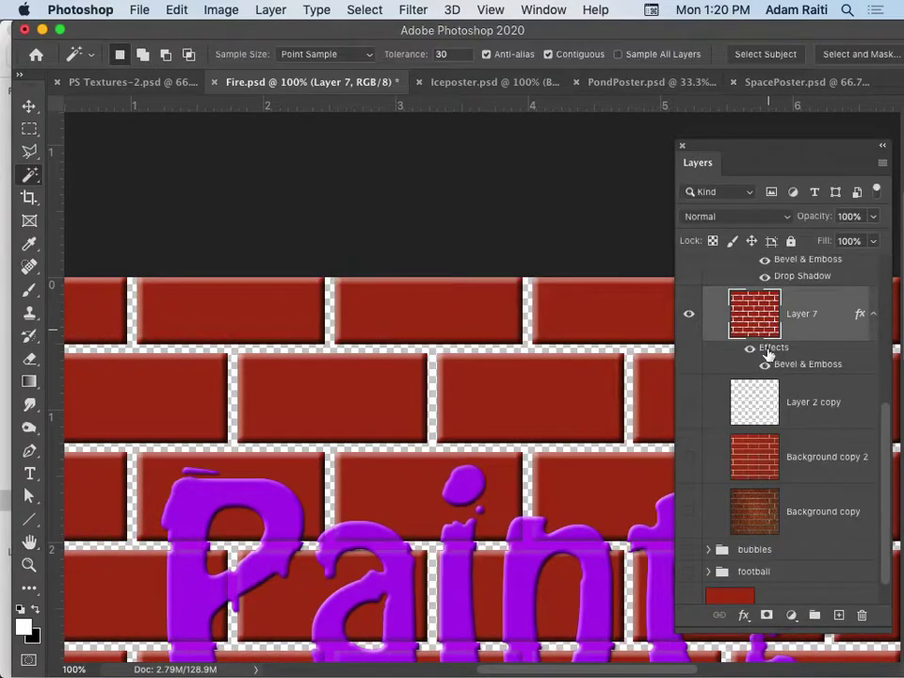
Show and select Layer 2 copy and add a Bevel & Emboss effect to its white mortar lines
left_click(825, 406)
left_click(689, 402)
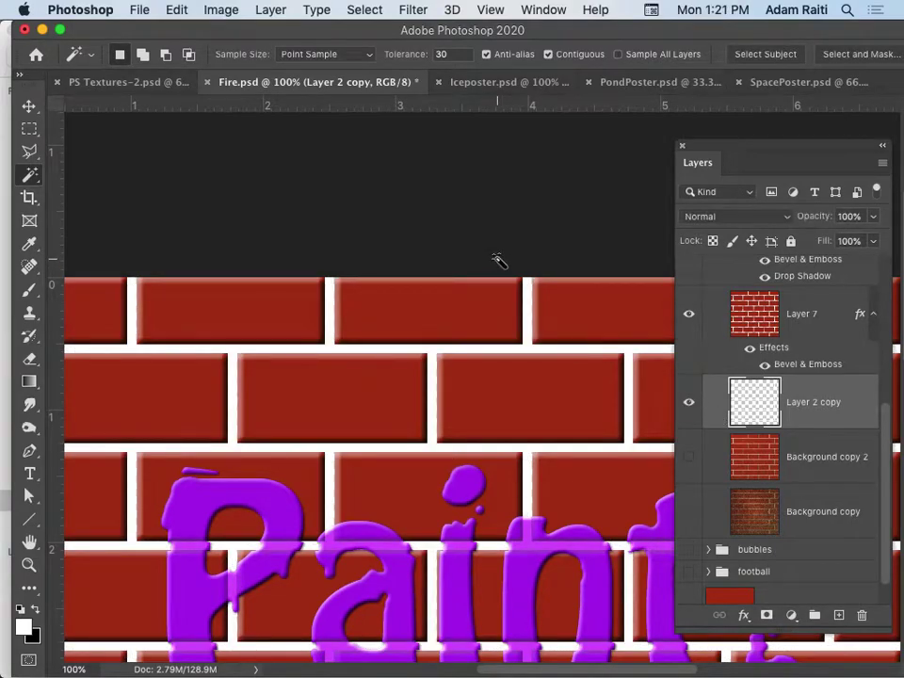
left_click(417, 12)
mouse_move(222, 12)
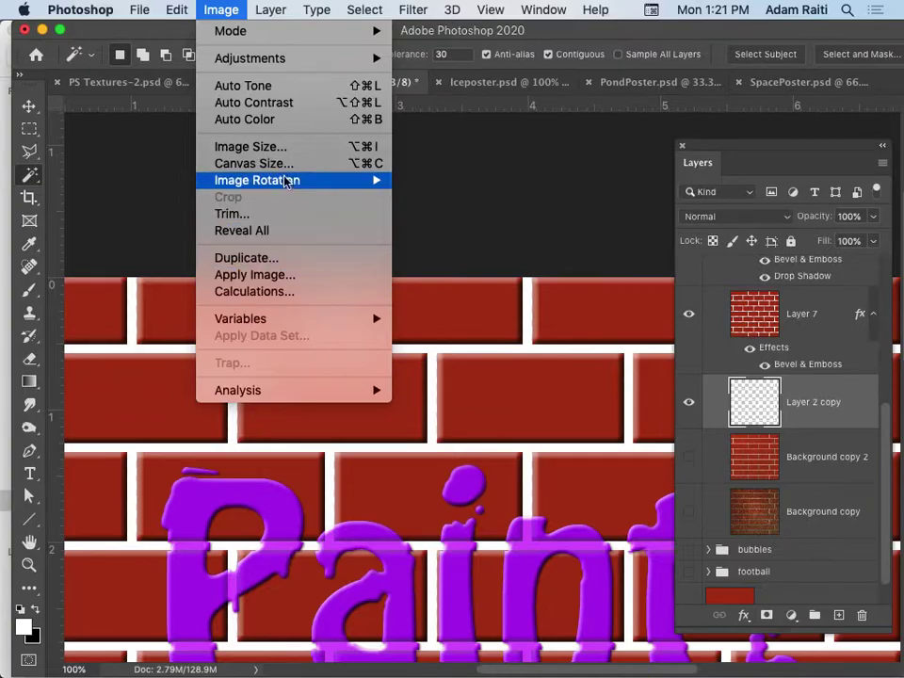
mouse_move(264, 9)
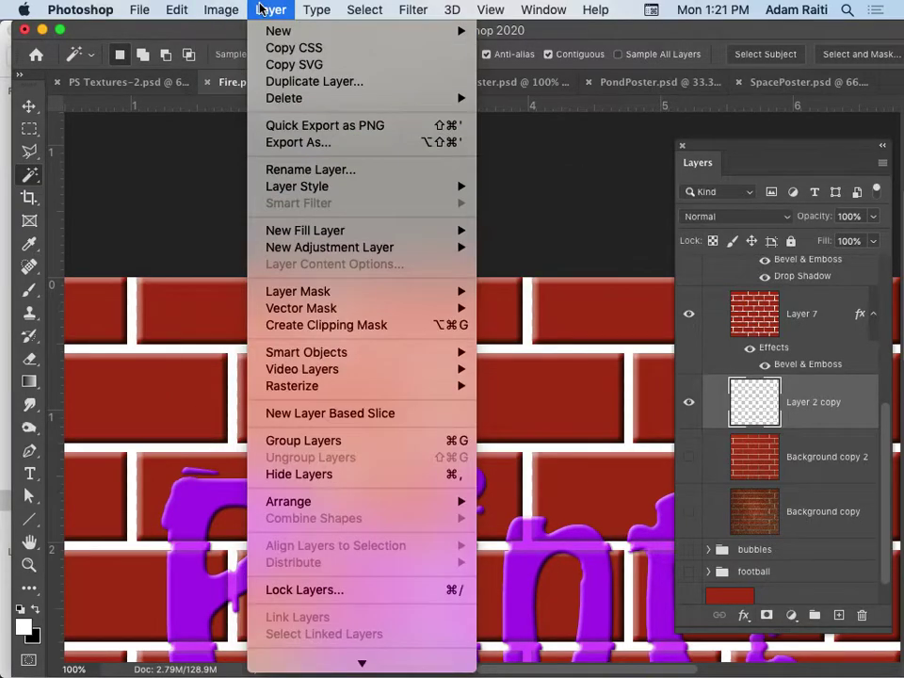
mouse_move(407, 186)
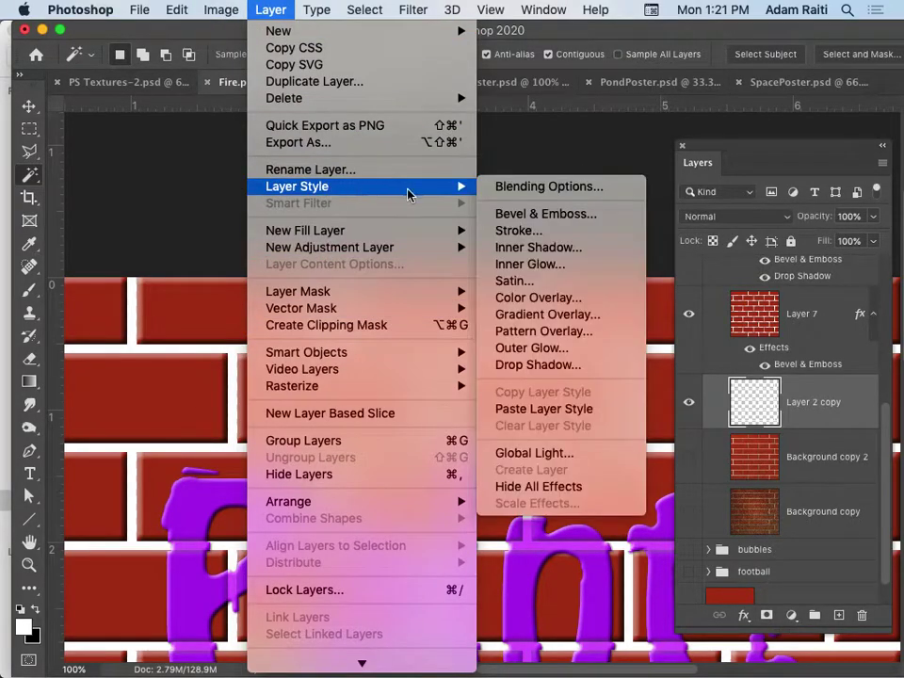
left_click(545, 214)
left_click_drag(280, 230, 502, 369)
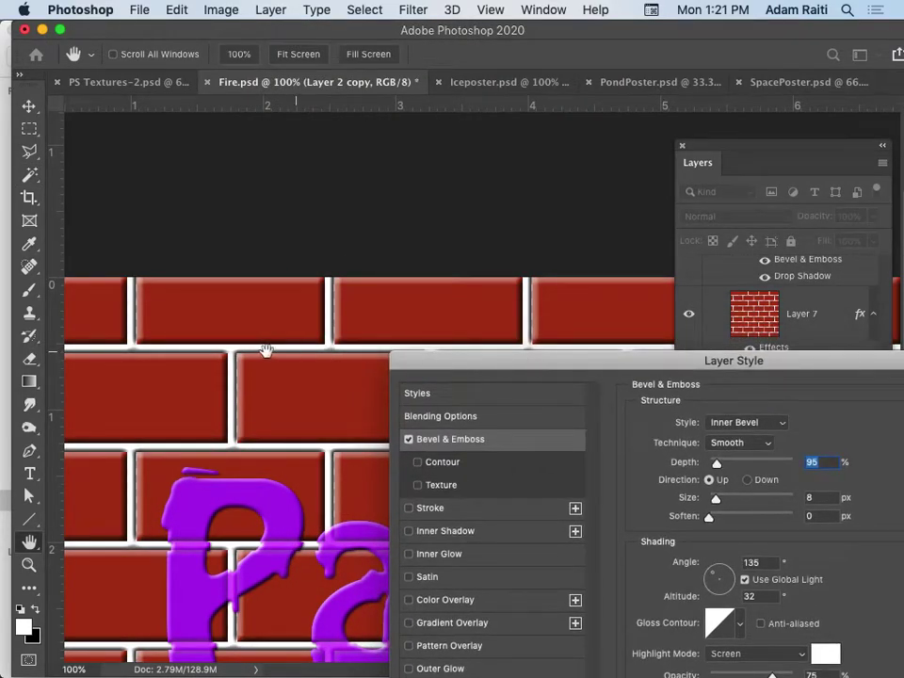
Try the Outer Bevel style on the mortar lines and return to Inner Bevel
left_click(780, 423)
left_click(777, 408)
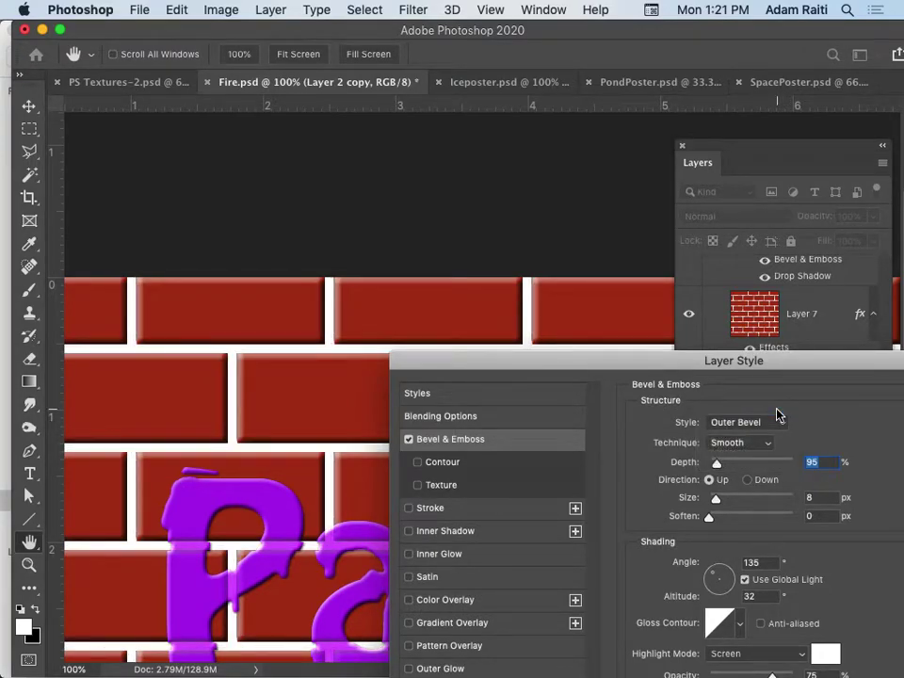
left_click(779, 424)
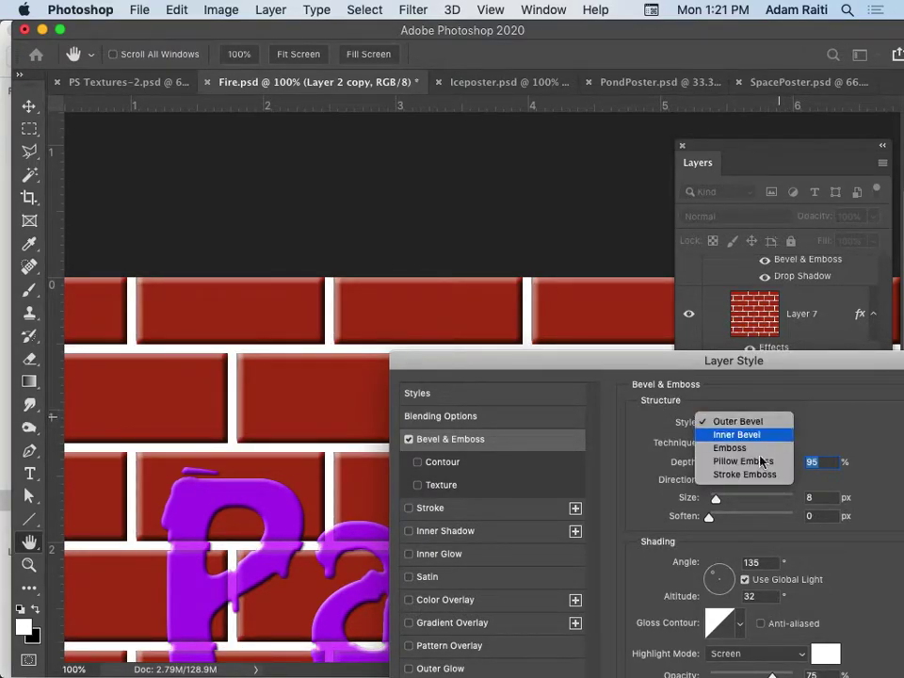
left_click(753, 435)
Turn off global light for the mortar bevel, set angle -52°, altitude 30° and Soften 7 px, and apply the effect
left_click(744, 579)
left_click(728, 594)
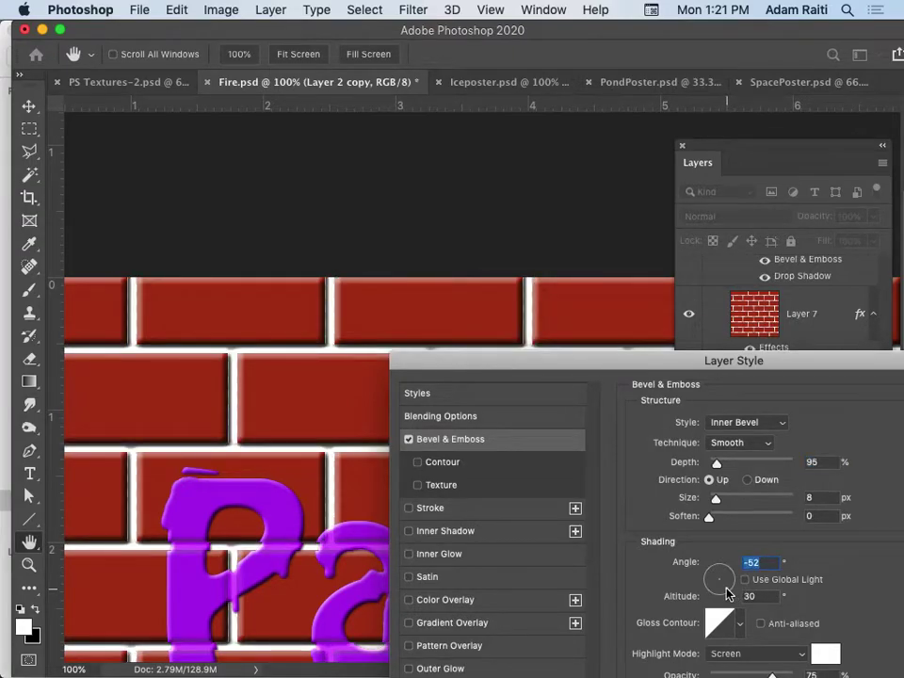
left_click_drag(710, 518, 744, 519)
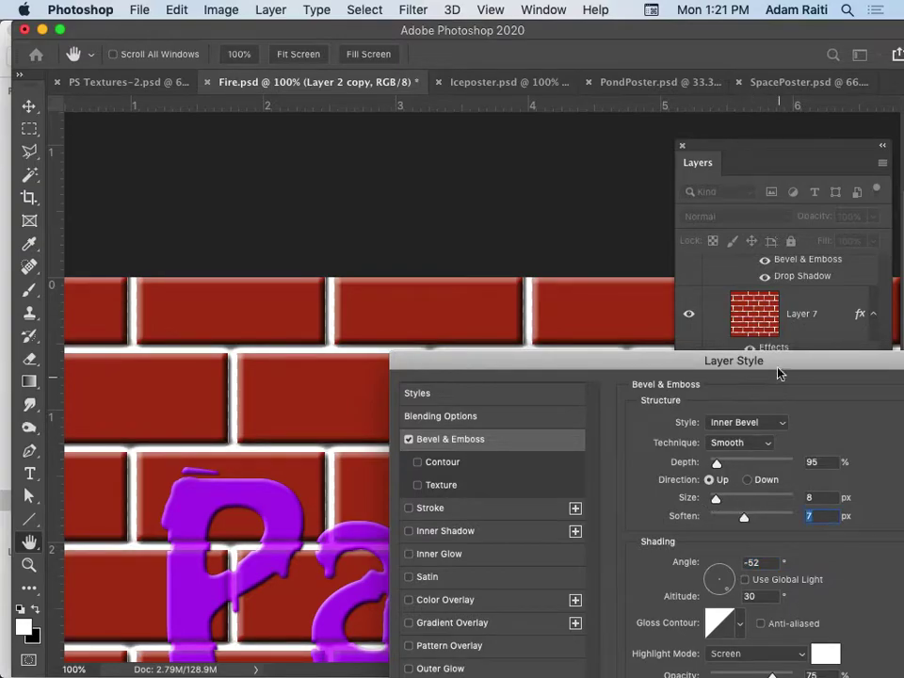
left_click_drag(763, 358, 493, 354)
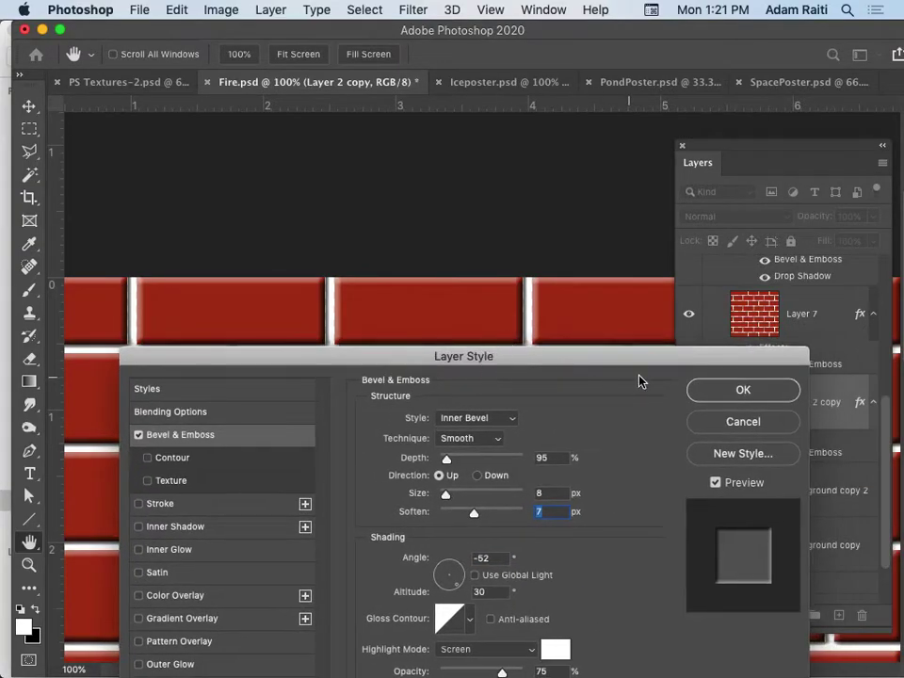
left_click(752, 391)
key("w")
Hide Layer 7 and Layer 2 copy, and show and select the textured brick layer Background copy 2
left_click(688, 314)
left_click(688, 402)
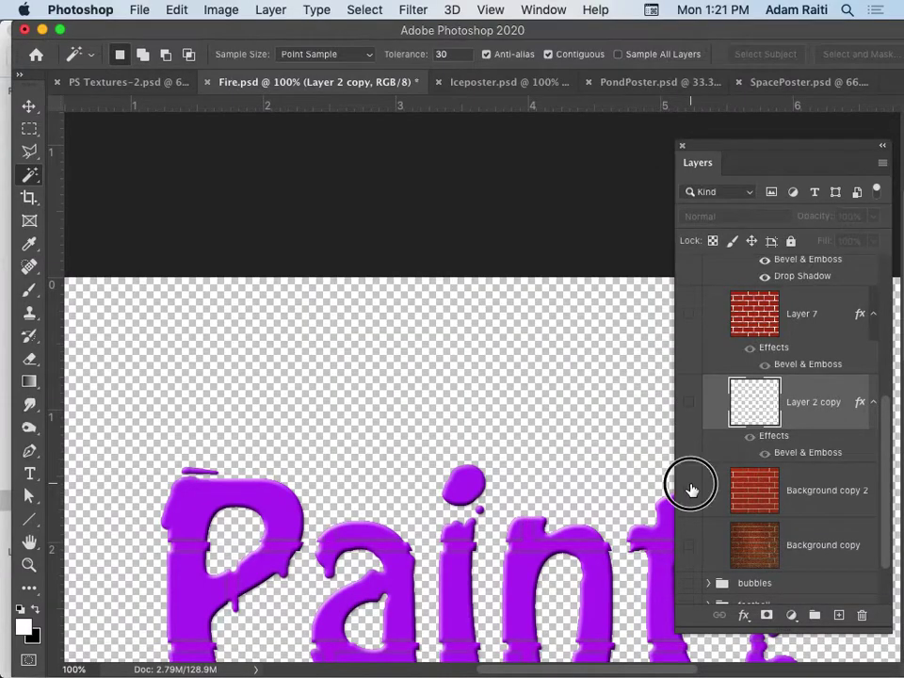
left_click(689, 491)
left_click(767, 491)
left_click(497, 447)
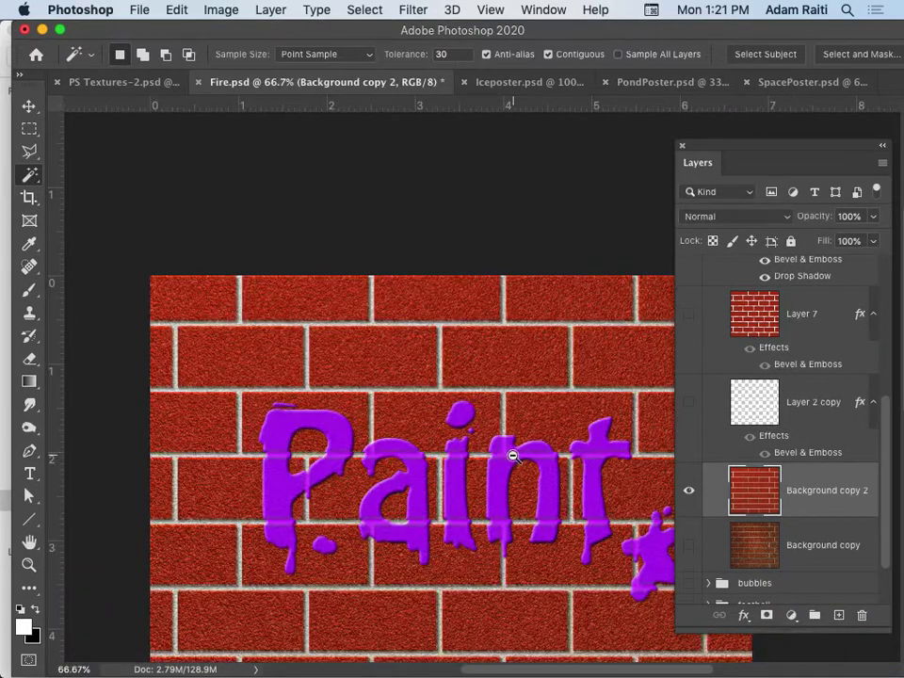
left_click_drag(508, 454, 373, 298)
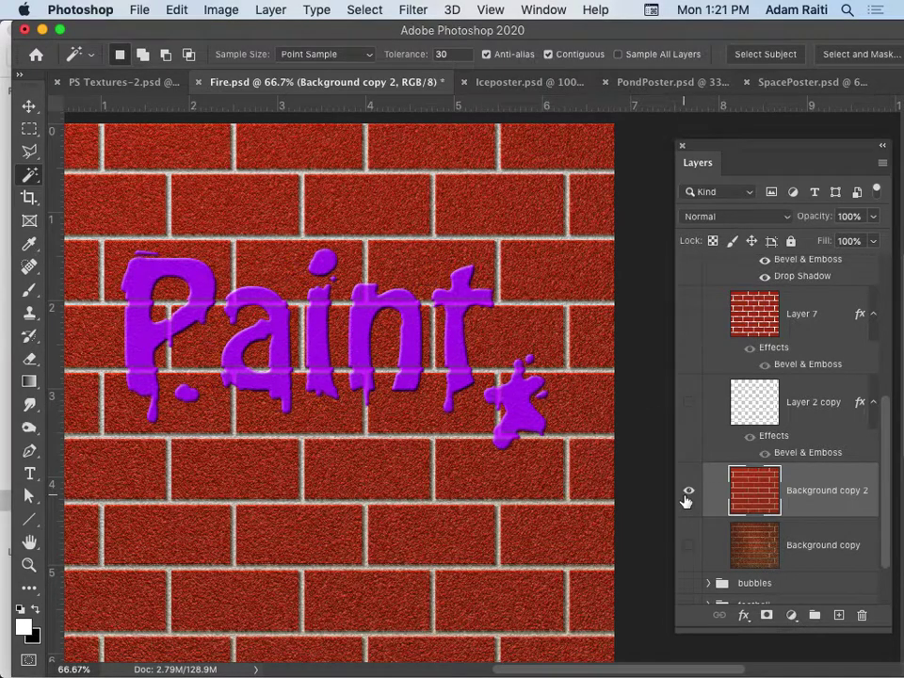
Toggle Layer 2 off and on to compare how the Paint lettering looks across the mortar lines
scroll(714, 470, "up", 10)
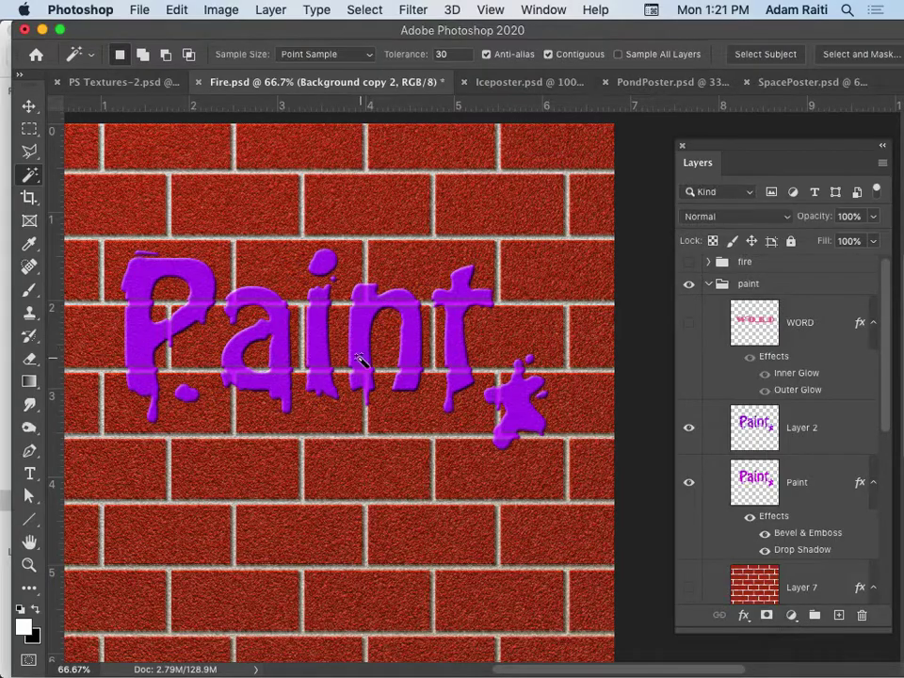
scroll(384, 312, "up", 2)
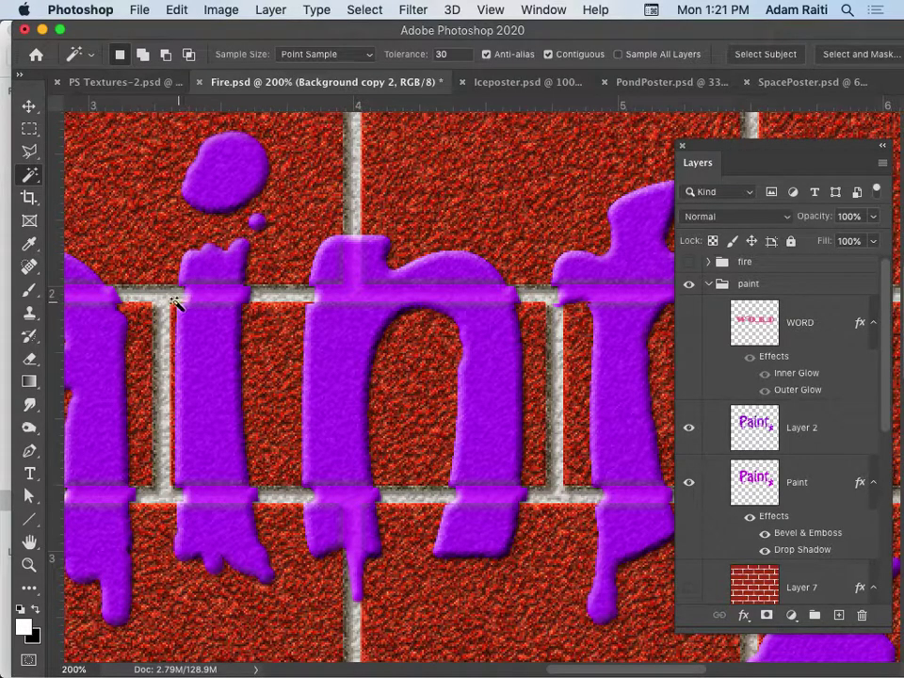
left_click_drag(329, 418, 420, 418)
left_click_drag(179, 312, 241, 310)
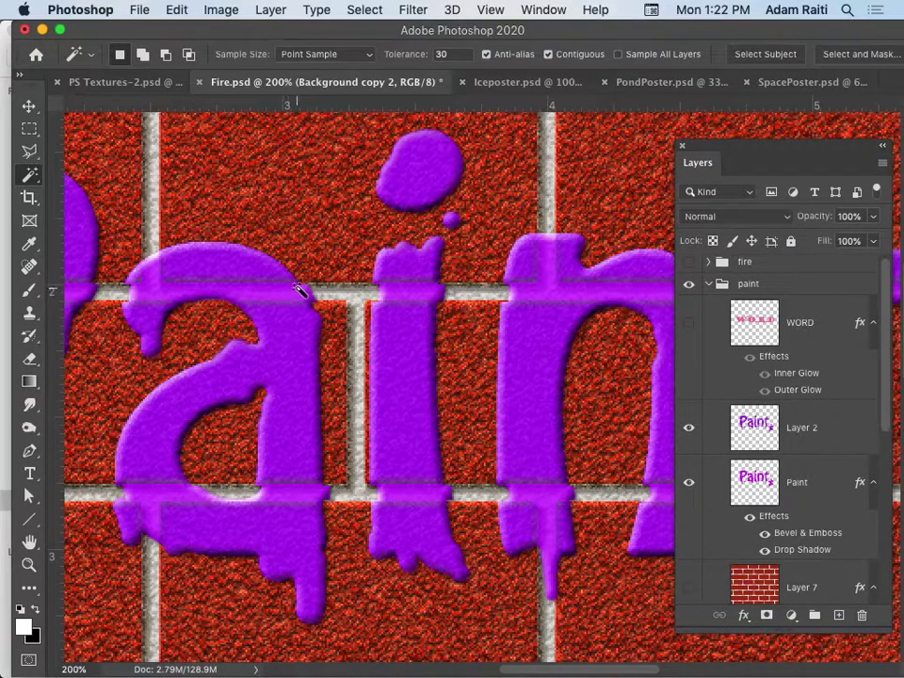
left_click(692, 430)
left_click(690, 429)
Hide the Paint layer and select Layer 2 to inspect its blend mode over the bricks
left_click(689, 483)
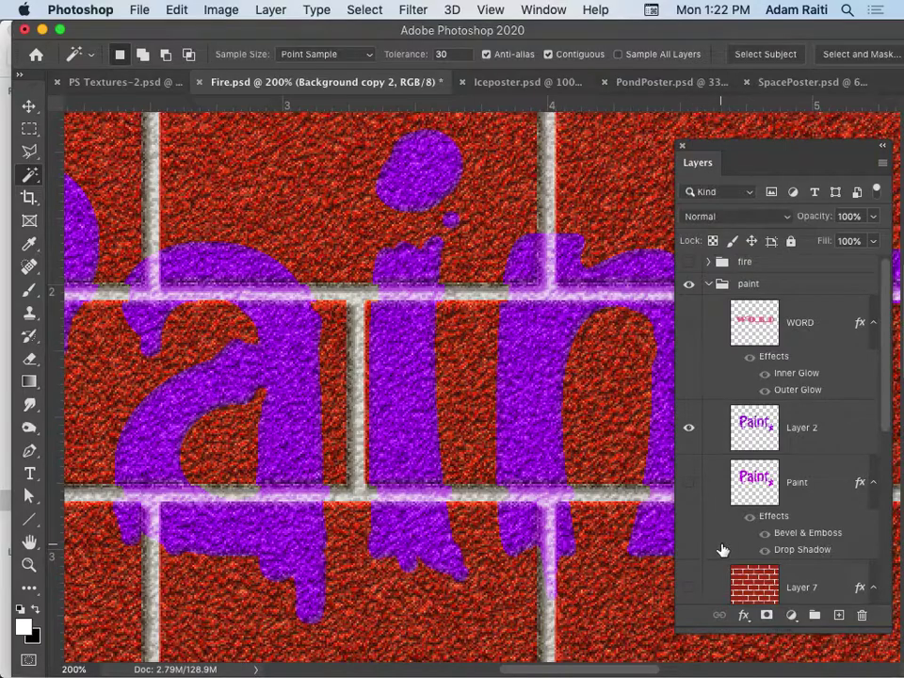
scroll(725, 546, "down", 2)
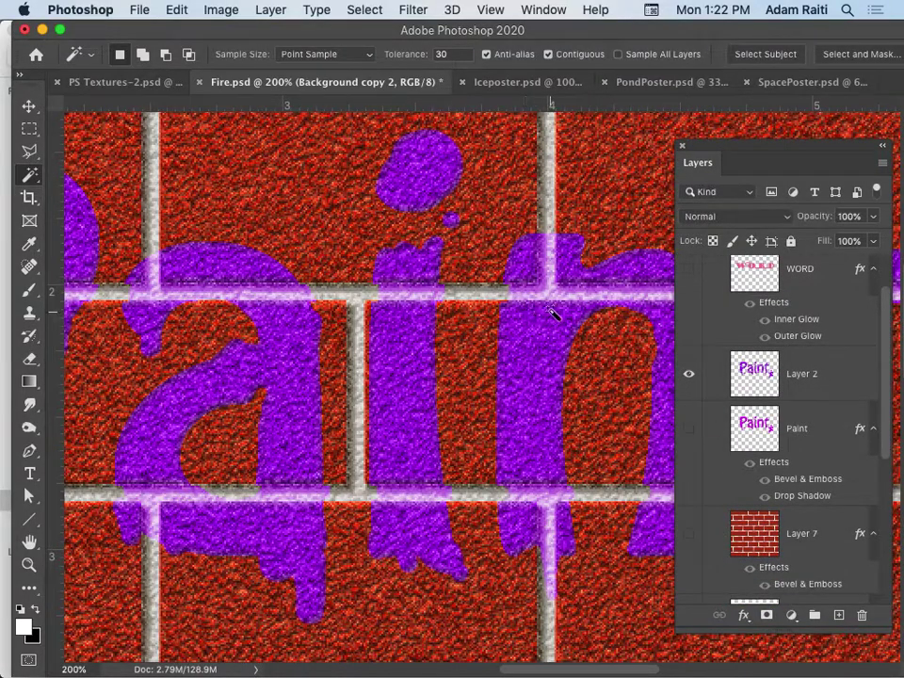
left_click(806, 375)
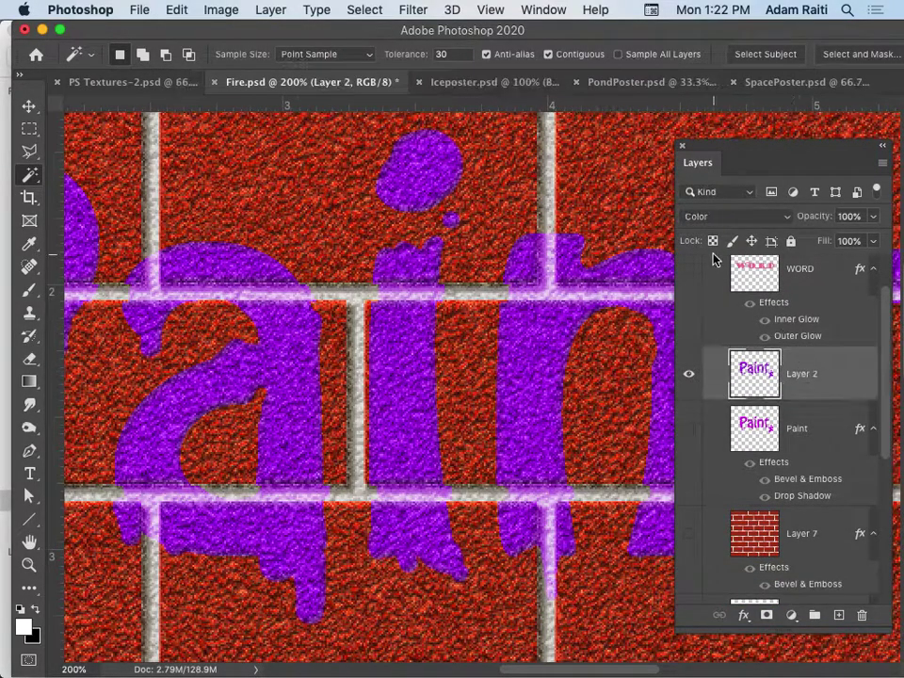
Preview blend modes for Layer 2, keep Color, and show and select the Paint layer
left_click(789, 218)
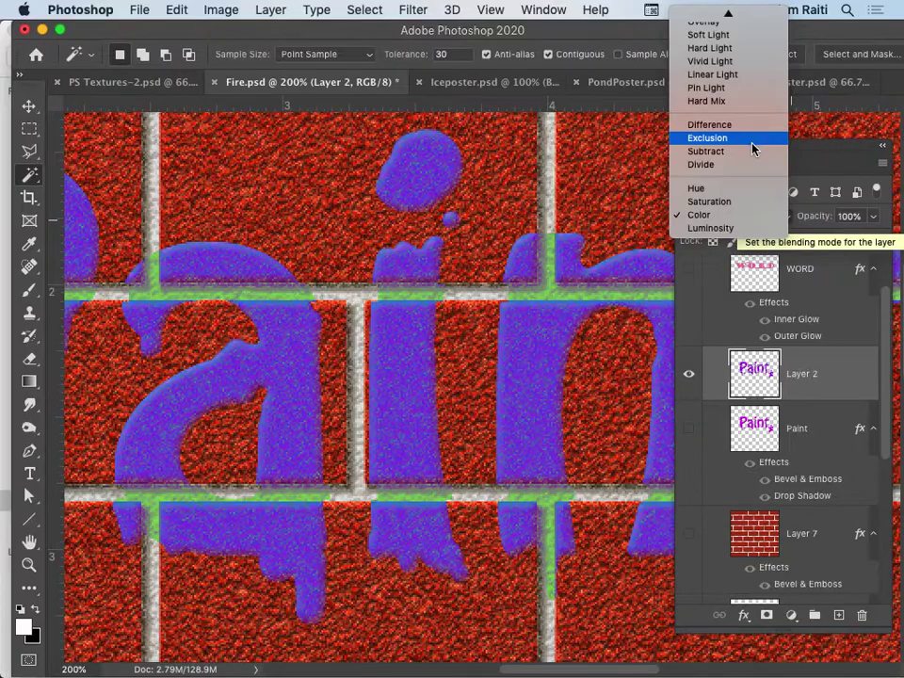
left_click(750, 215)
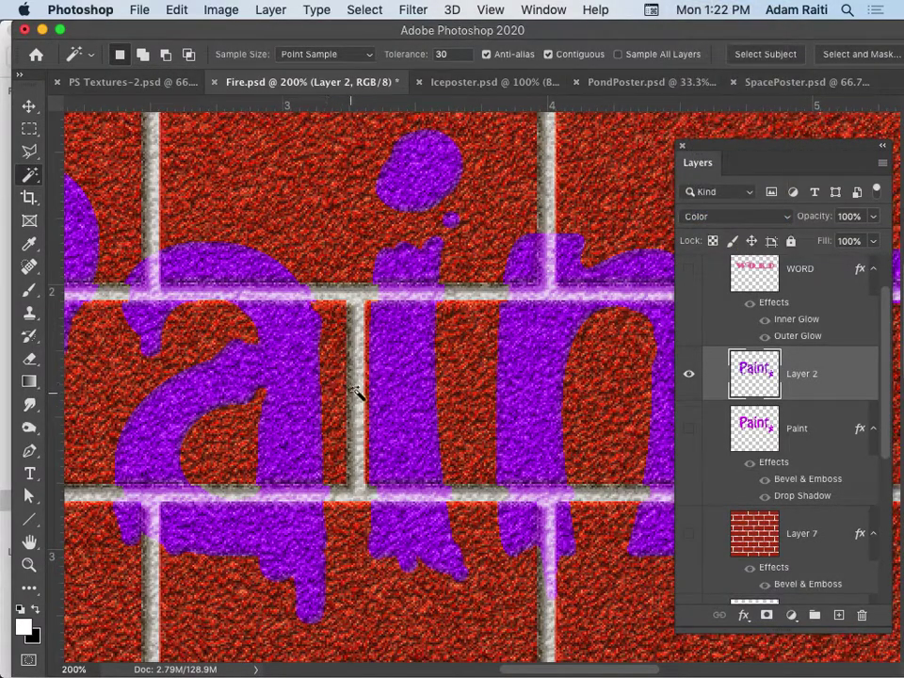
left_click(690, 429)
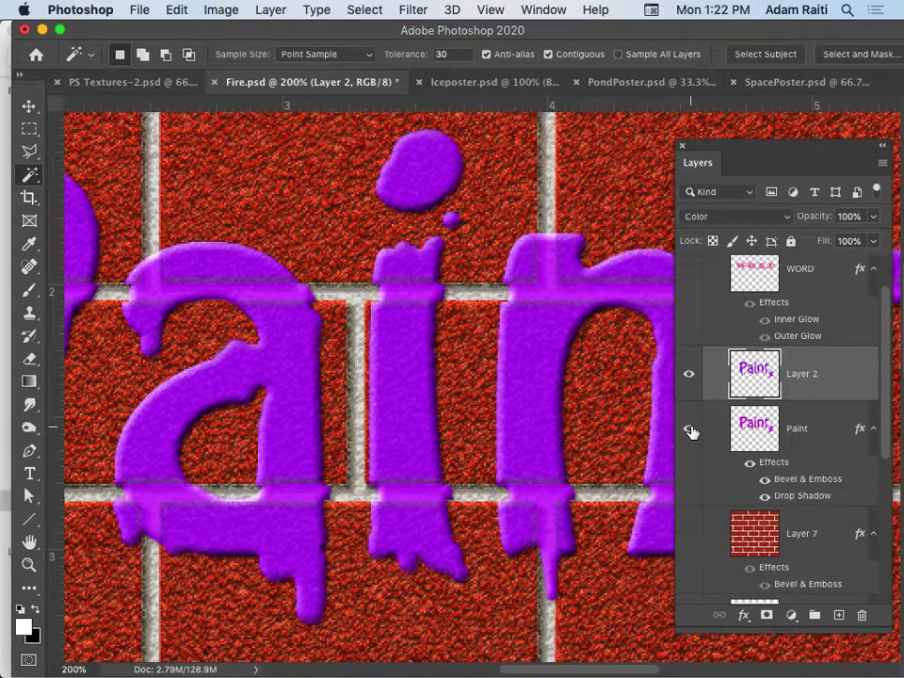
left_click(800, 429)
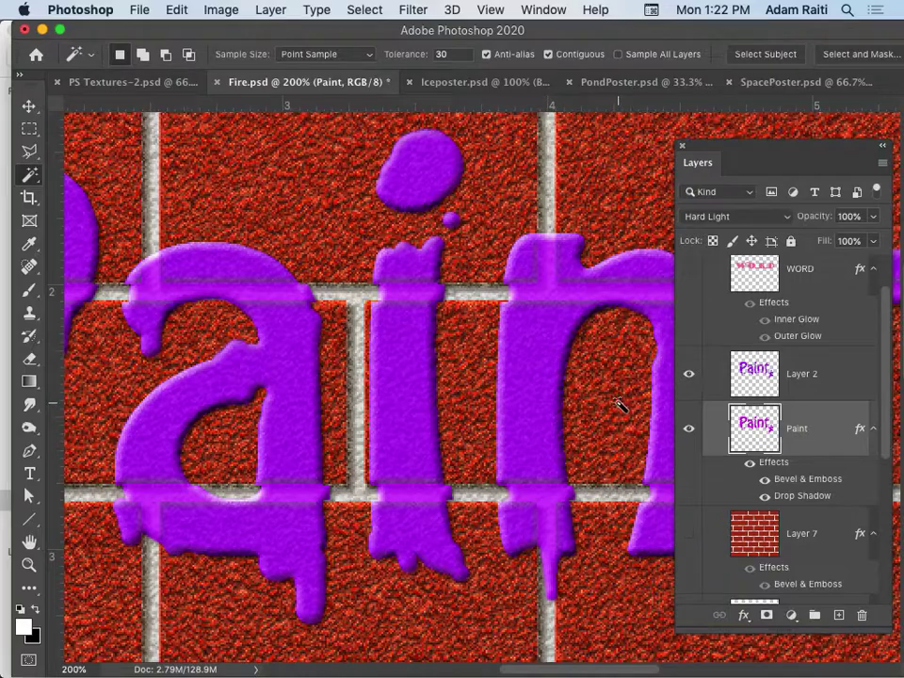
Toggle the Paint layer and Layer 2 off and on to compare them, and view the lettering on the whole brick wall
left_click(689, 428)
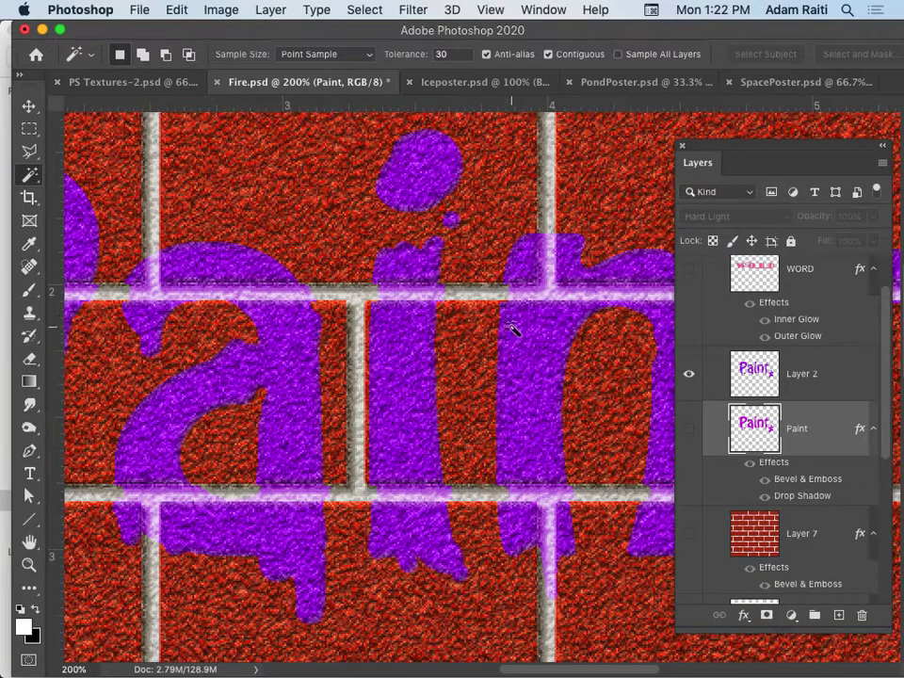
left_click(690, 429)
left_click(691, 375)
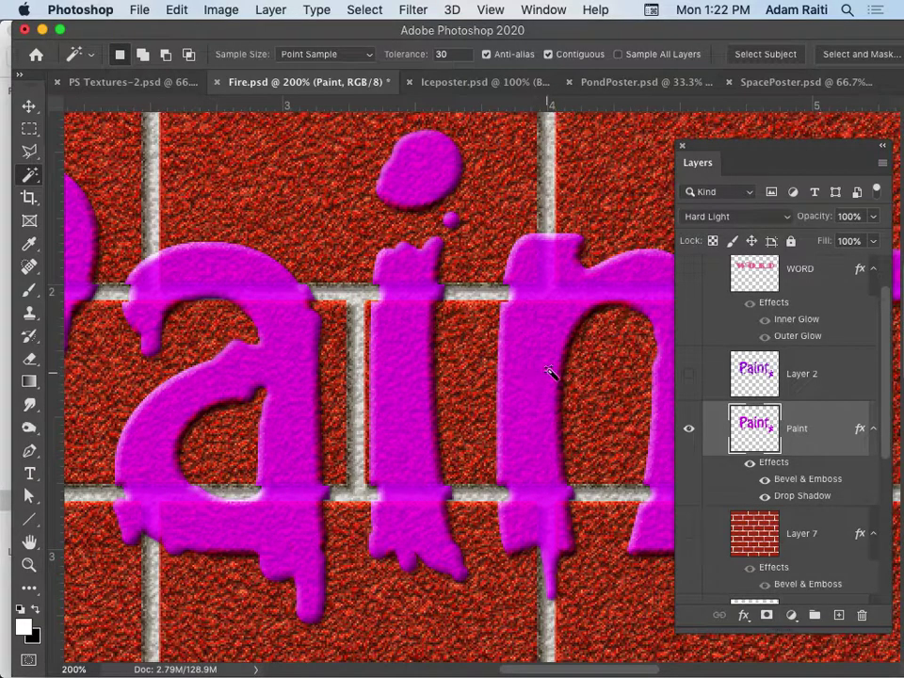
left_click(689, 375)
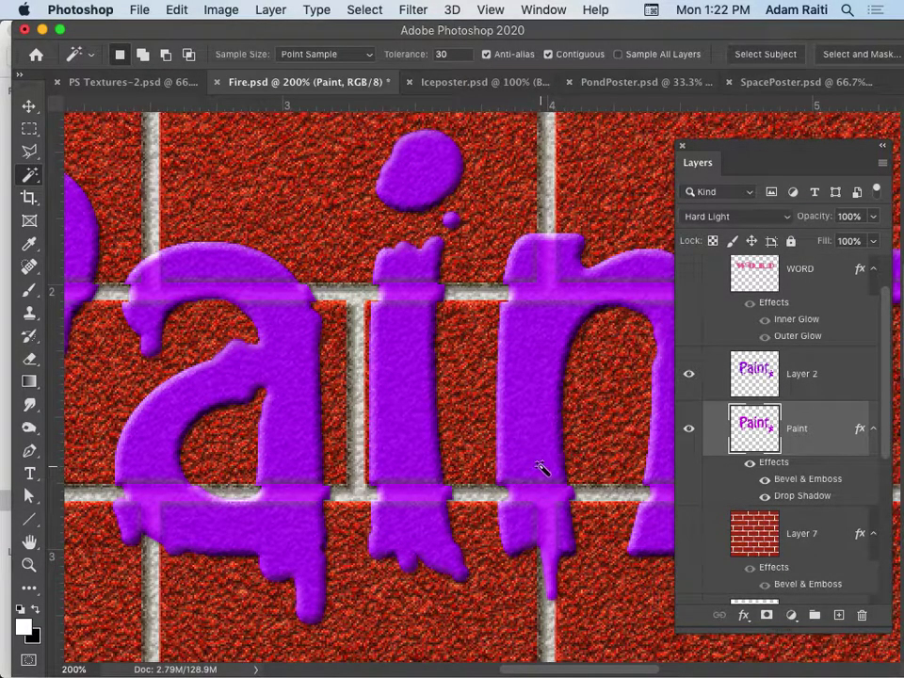
left_click(689, 429)
left_click(689, 428)
left_click(470, 464, "alt")
left_click_drag(508, 423, 417, 239)
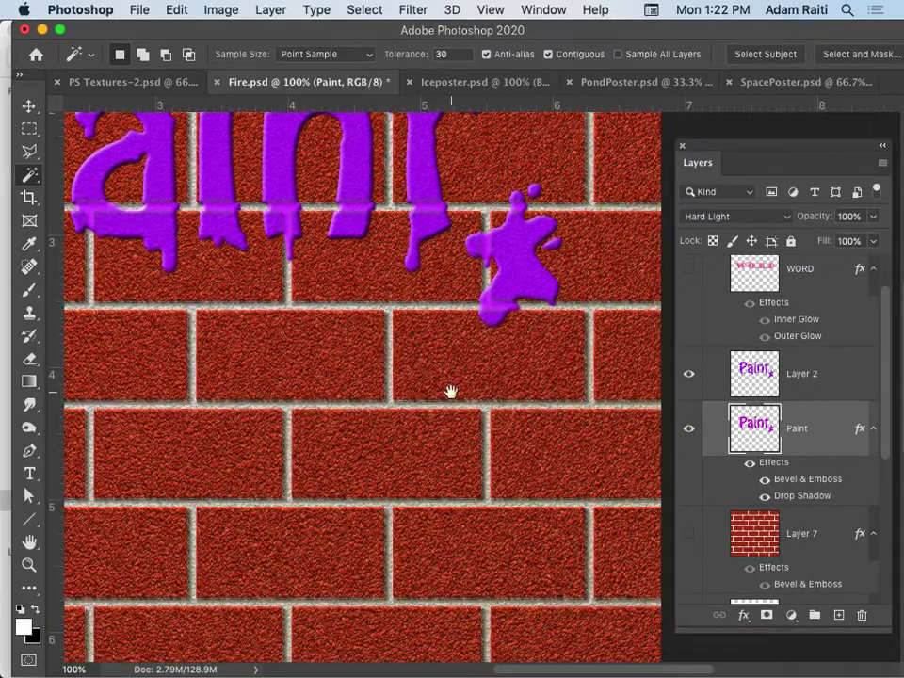
left_click(452, 390, "alt")
left_click_drag(436, 380, 485, 454)
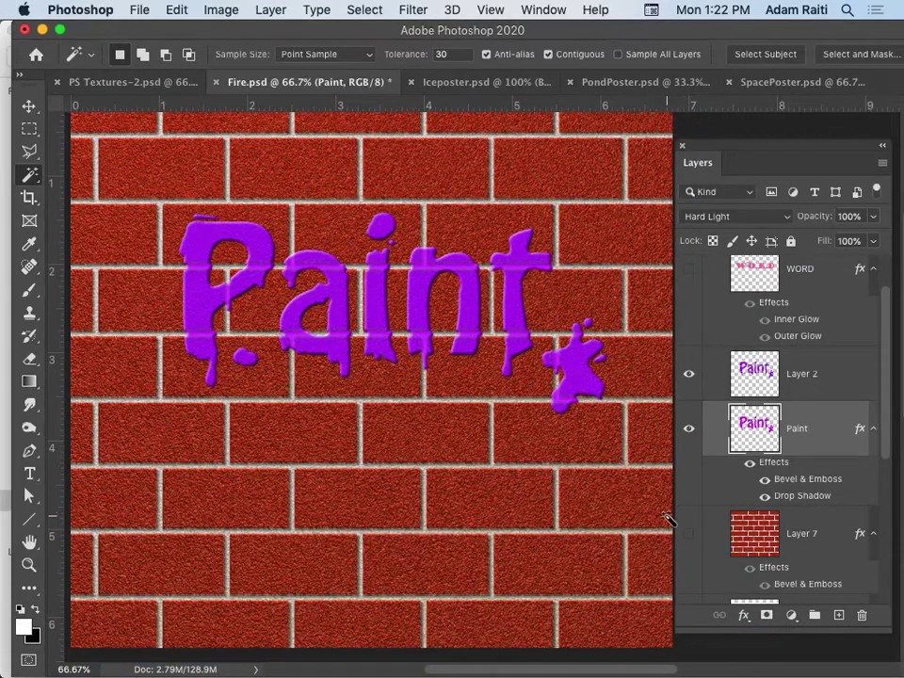
left_click(416, 417, "alt")
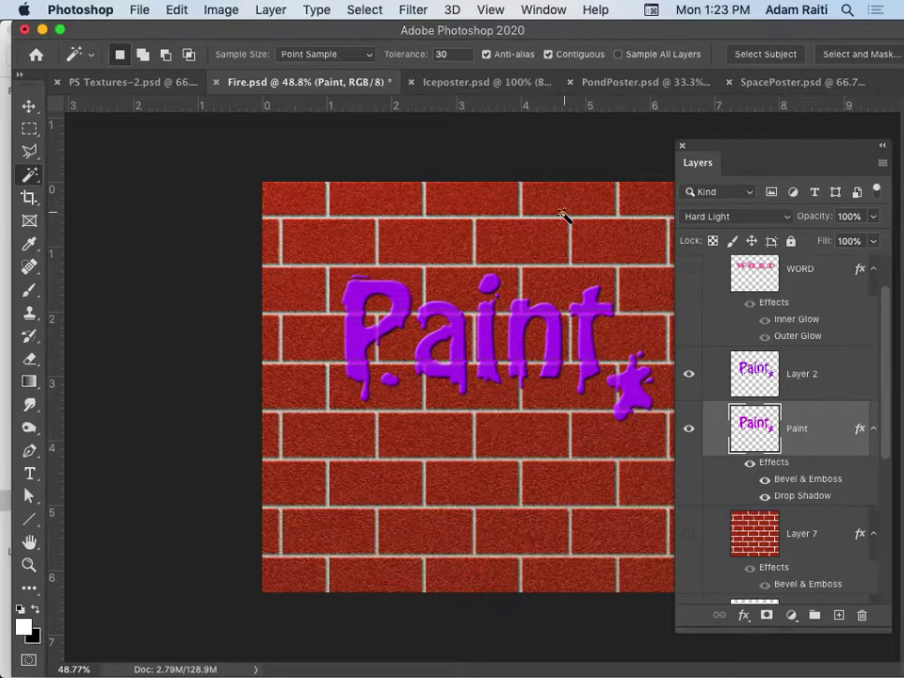
Collapse and hide the paint group, and show and expand the football group
scroll(686, 432, "up", 5)
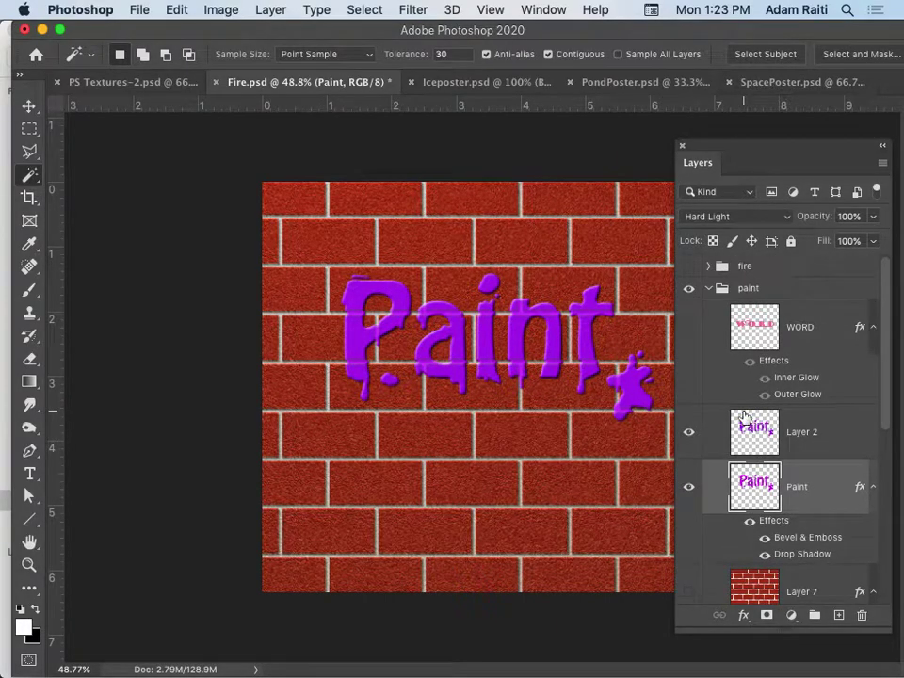
left_click(708, 290)
left_click(689, 288)
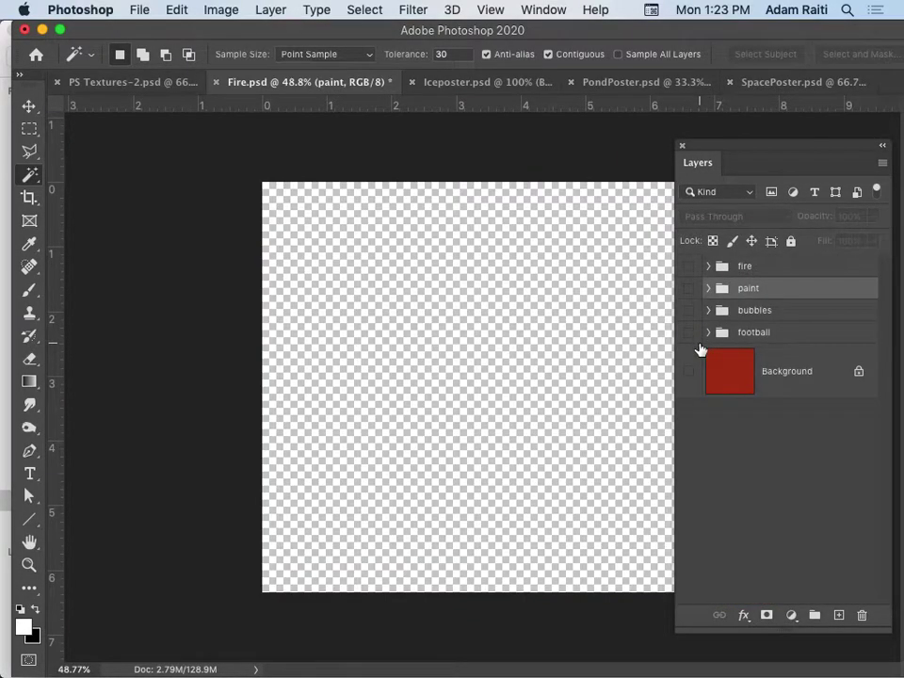
left_click(689, 332)
left_click(708, 334)
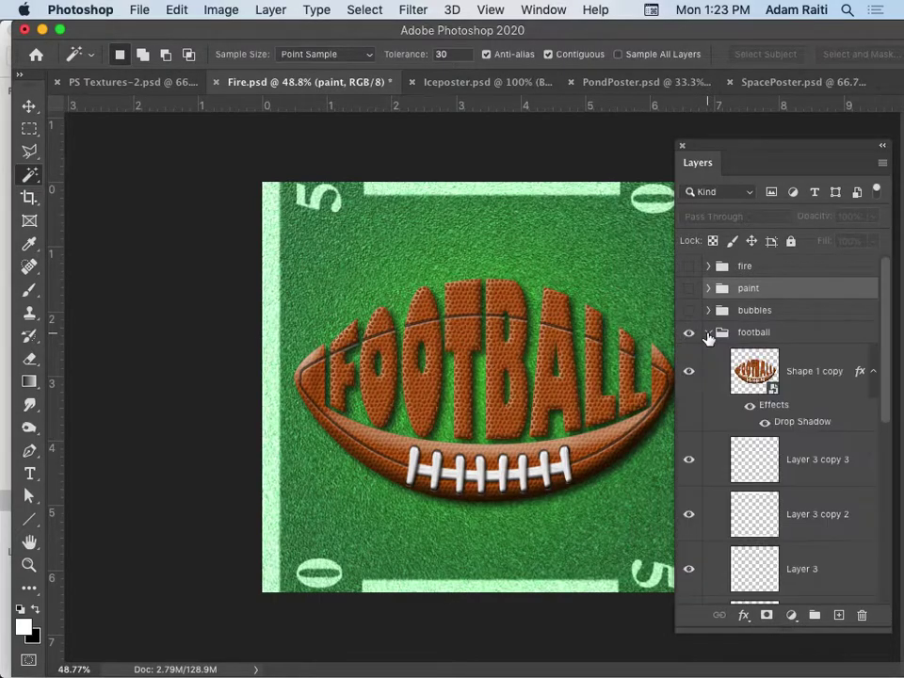
Examine the football lettering's leather texture and stitching and the grass field up close and as a whole, and collapse the football group
left_click(568, 345)
left_click(568, 344)
left_click(559, 353)
left_click(560, 353)
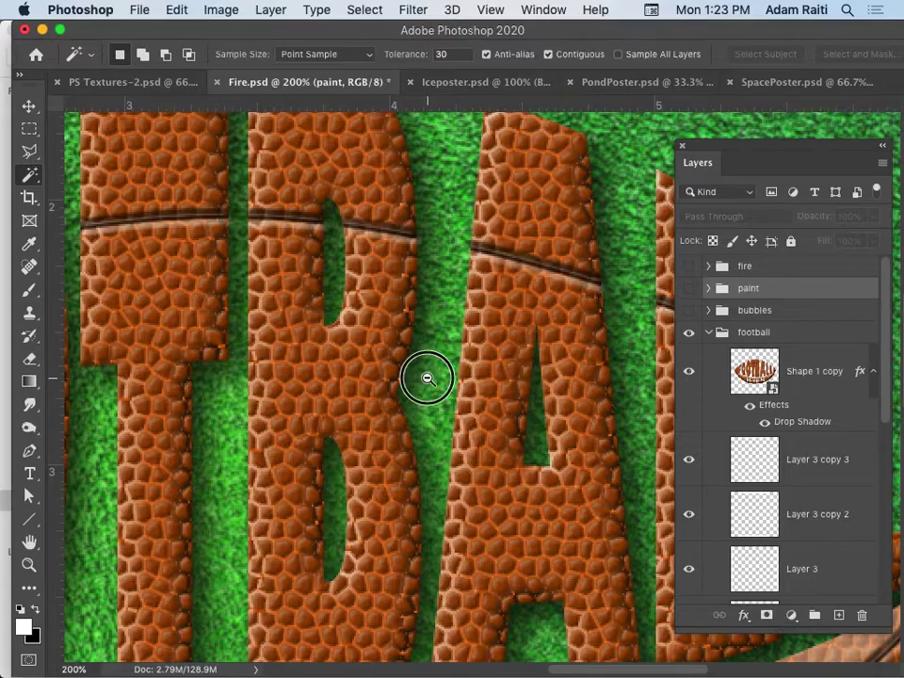
left_click(428, 376, "alt")
left_click_drag(441, 393, 465, 211)
left_click_drag(561, 311, 490, 396)
left_click_drag(563, 288, 591, 554)
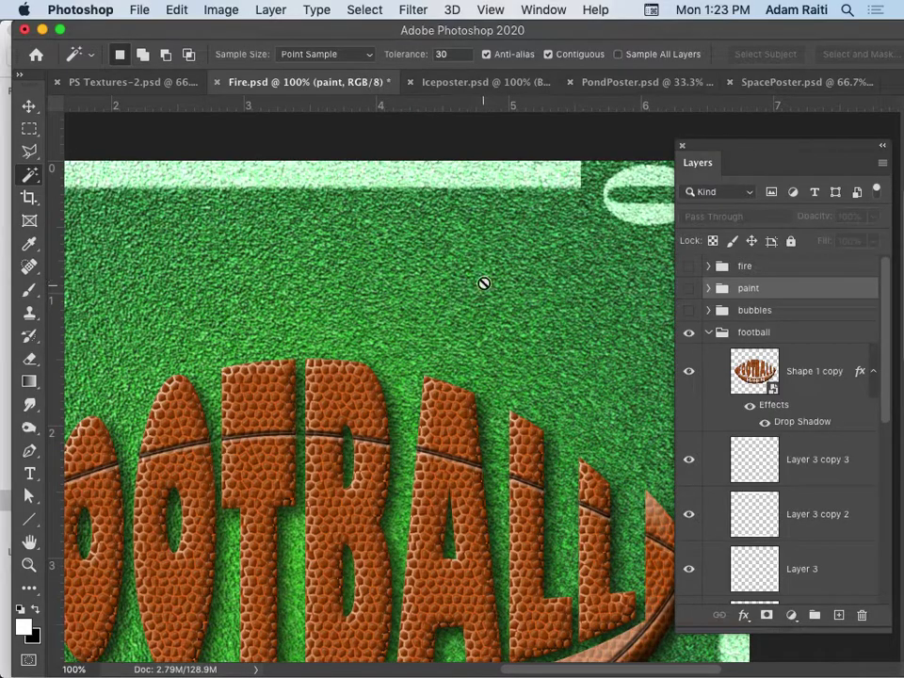
left_click(500, 273, "alt")
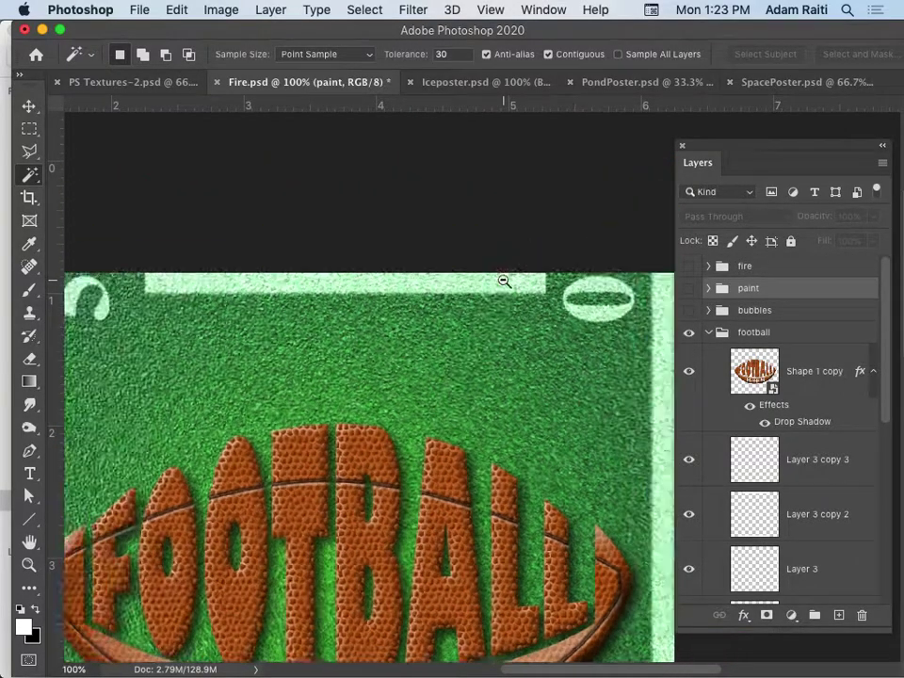
left_click_drag(500, 293, 496, 245)
left_click(496, 245, "alt")
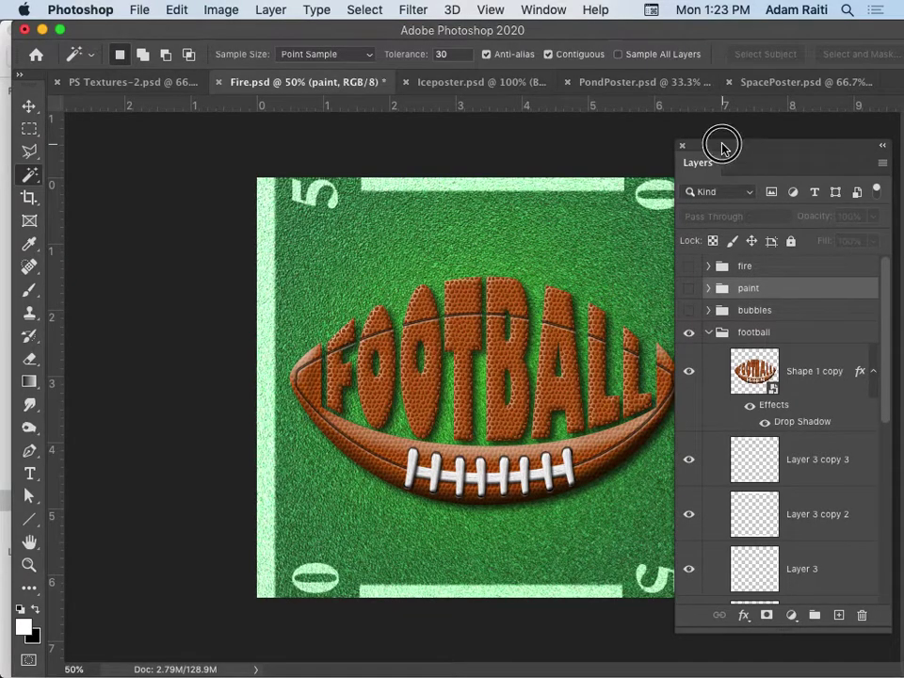
left_click_drag(722, 145, 782, 171)
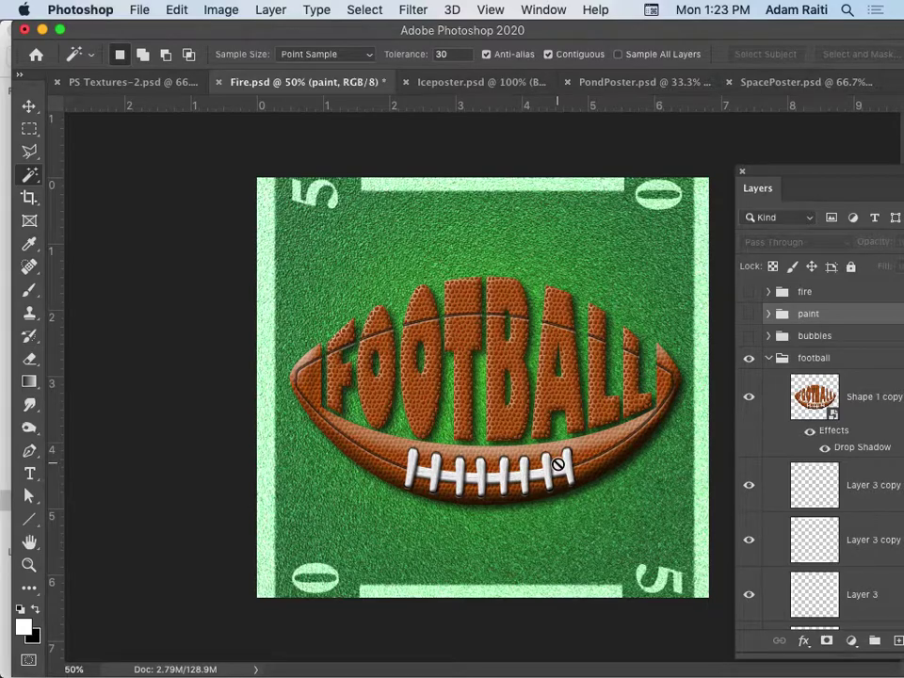
left_click_drag(789, 177, 779, 154)
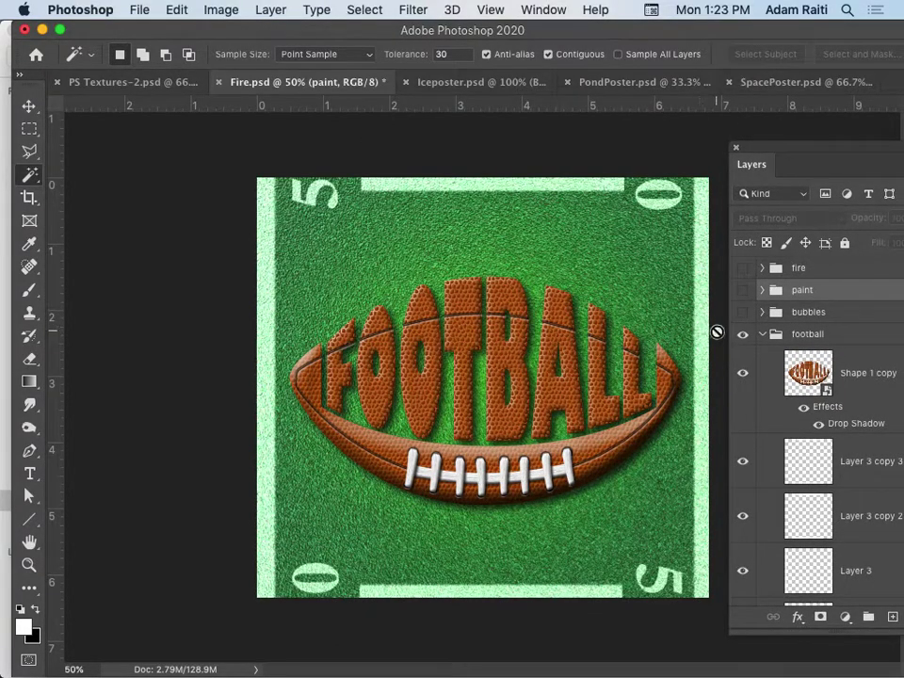
left_click(763, 335)
In PondPoster.psd, hide the leaf layers Layer 5 copy and Layer 5 and the lettering layers Pond copy 3 and Pond copy
left_click(623, 83)
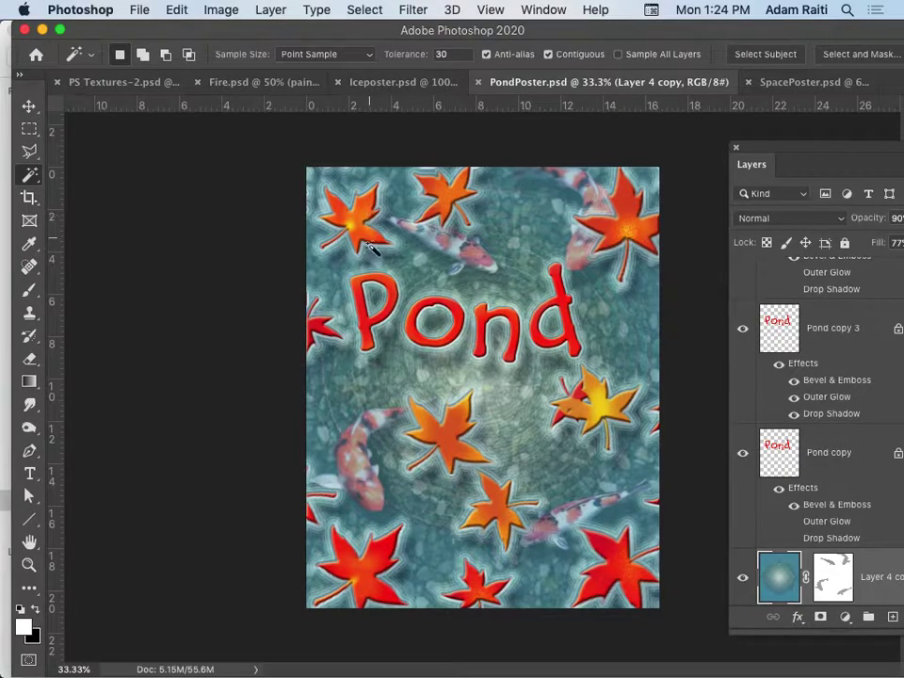
scroll(769, 440, "up", 3)
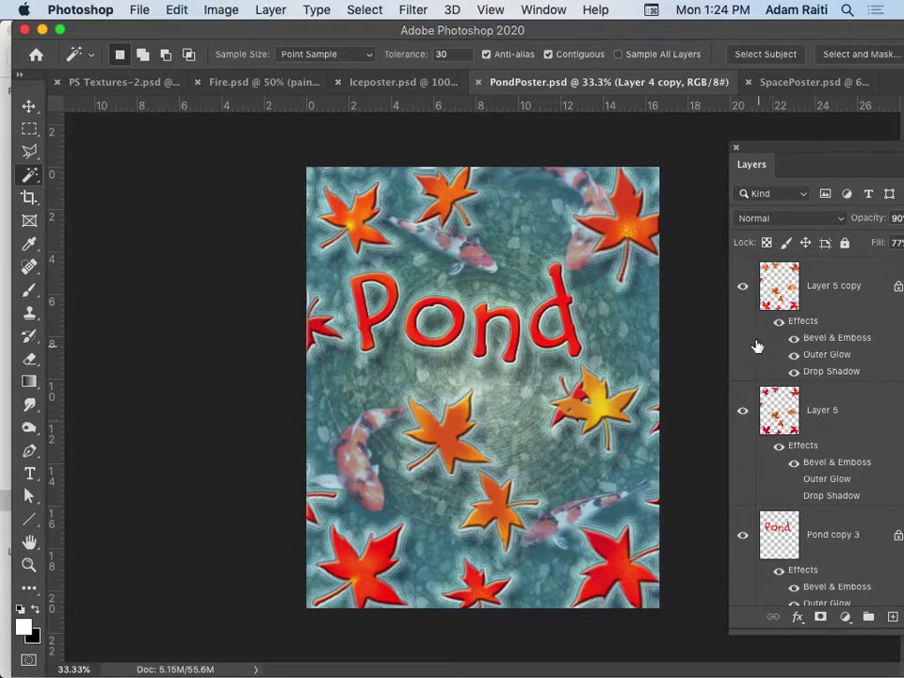
left_click(742, 301)
left_click(743, 411)
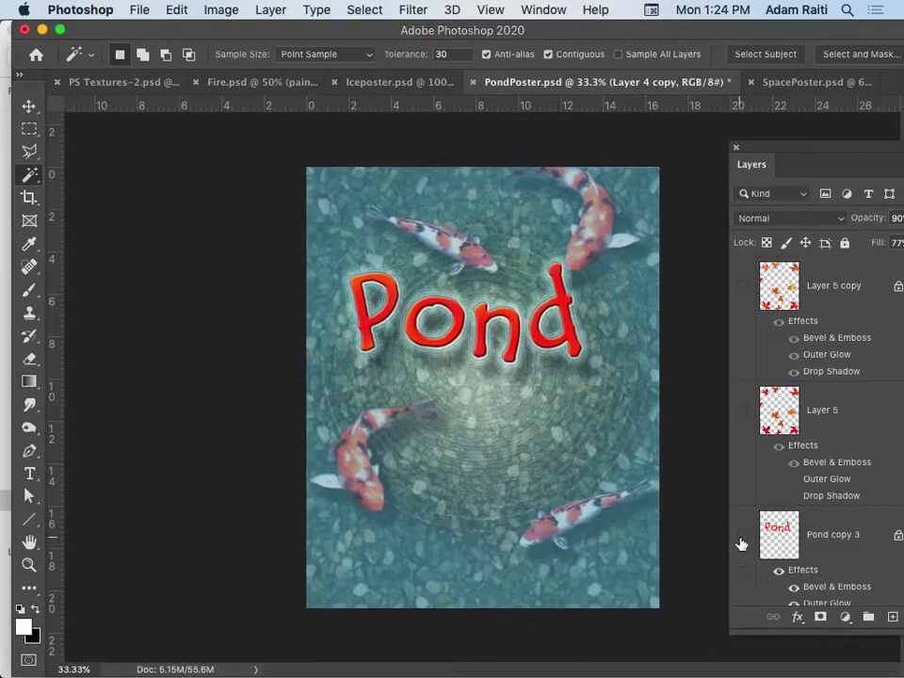
left_click(743, 534)
scroll(778, 516, "down", 3)
left_click(743, 510)
Hide Layer 4 copy, Layer 7 and Layer 4, and select the pebble layer Layer 6
scroll(778, 546, "down", 3)
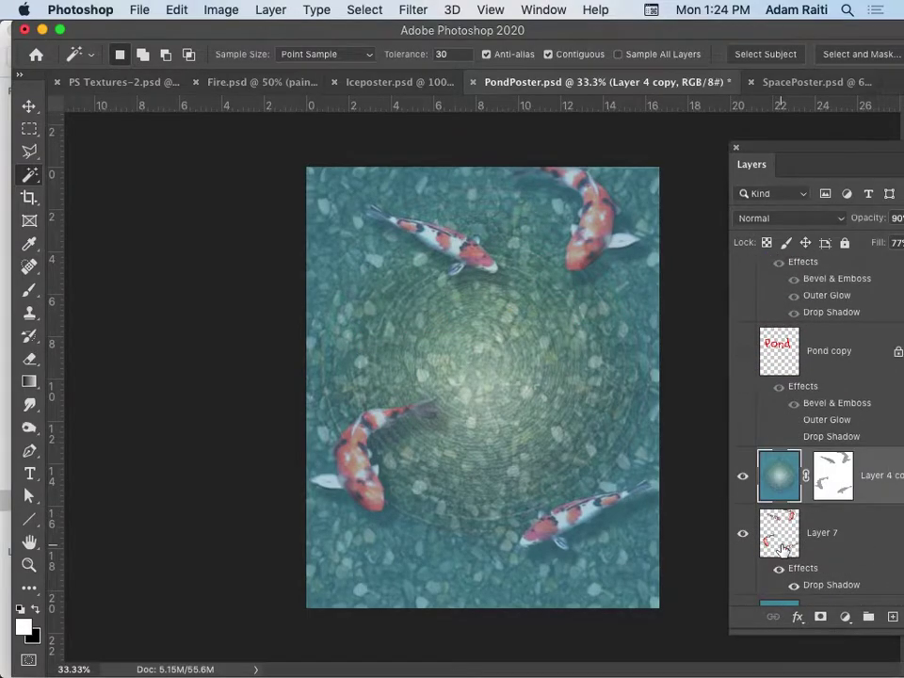
left_click(743, 475)
left_click(744, 527)
scroll(817, 558, "down", 3)
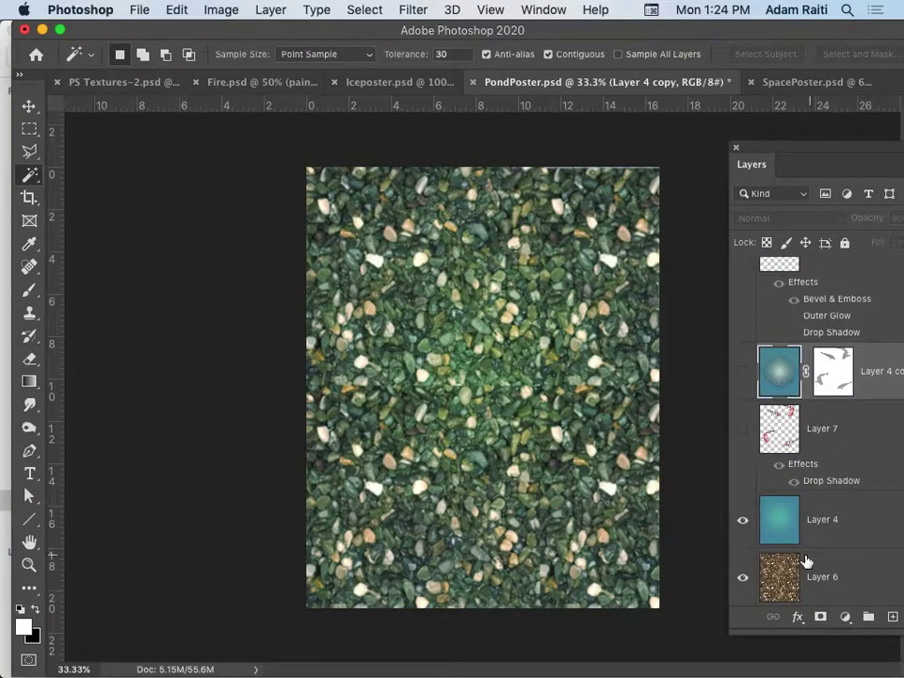
left_click(742, 521)
left_click(852, 602)
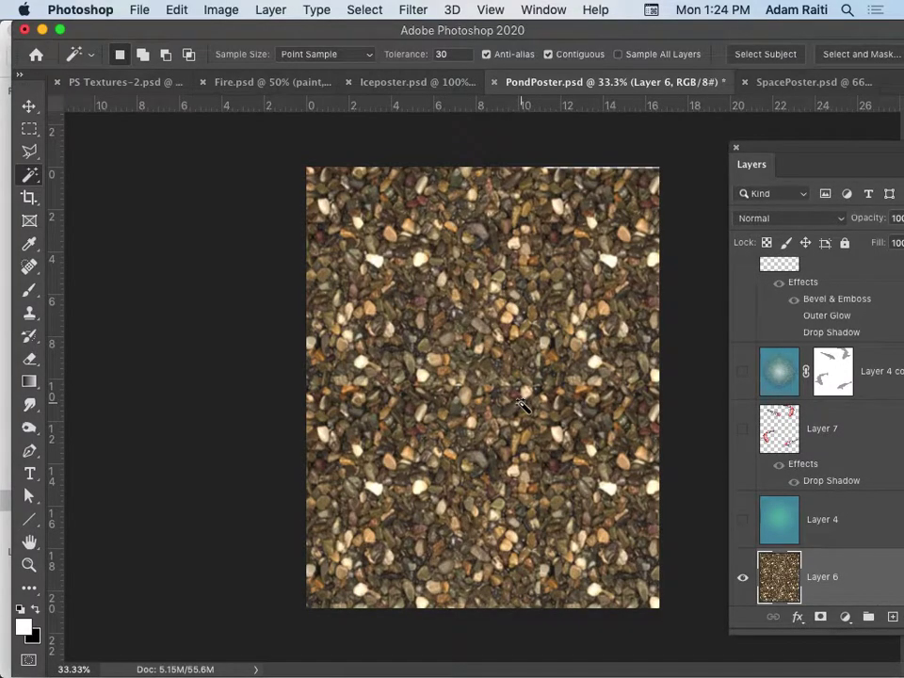
Show and select the blue-green Layer 4, and toggle it and Layer 6 off and on to compare them
left_click(742, 520)
left_click(770, 524)
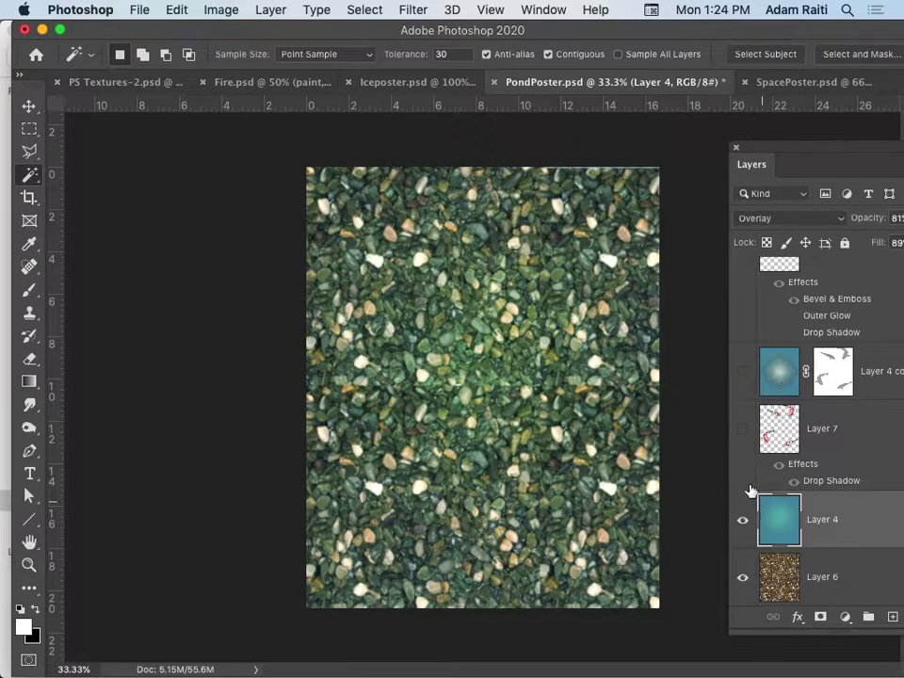
left_click(743, 578)
left_click(743, 522)
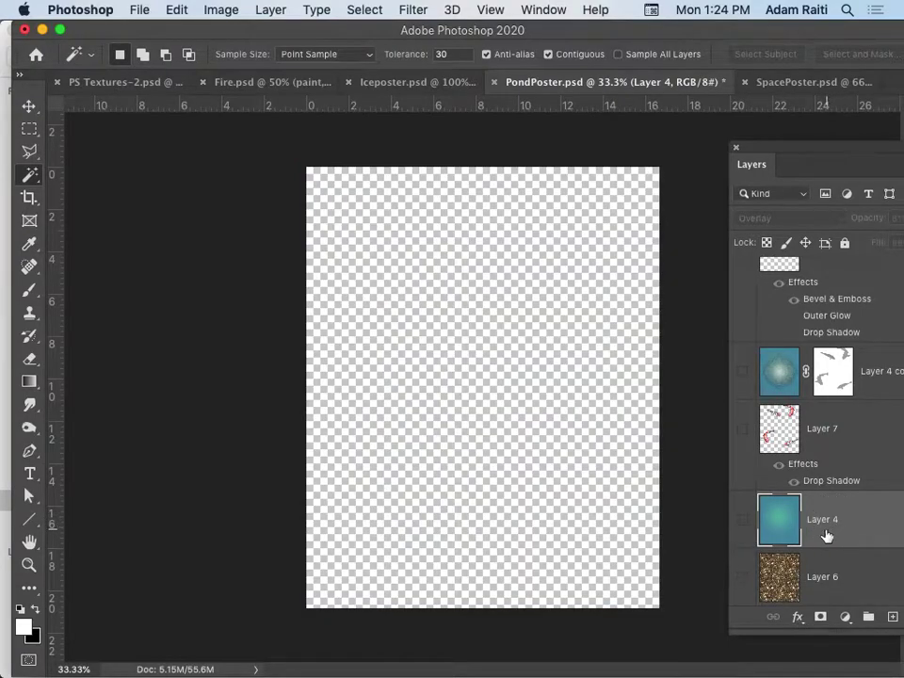
left_click(742, 577)
left_click(742, 521)
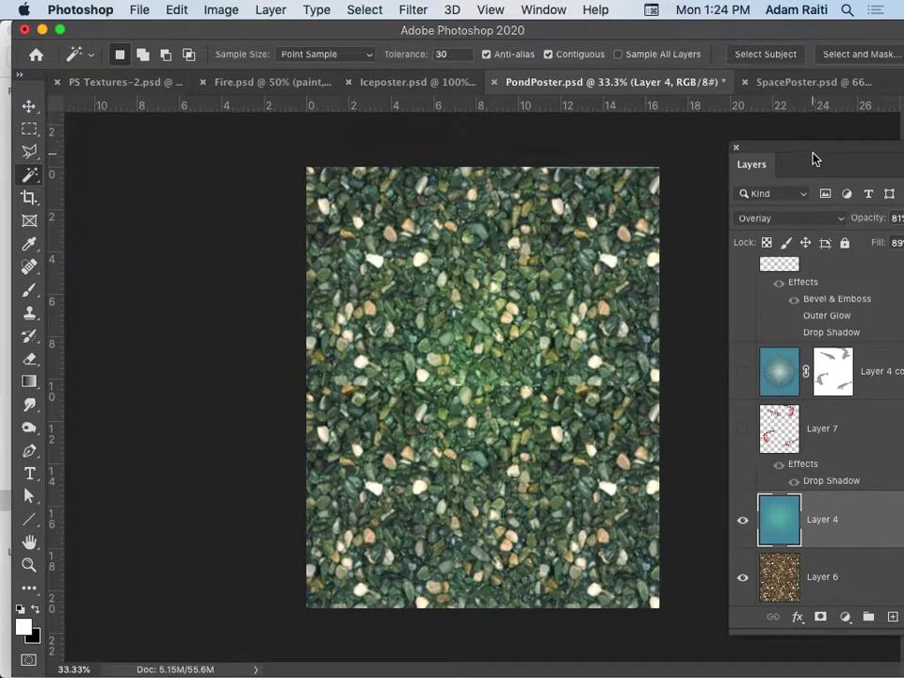
Try the Normal blend mode on Layer 4 over the pebbles and set it back to Overlay
left_click_drag(813, 157, 743, 154)
left_click(770, 216)
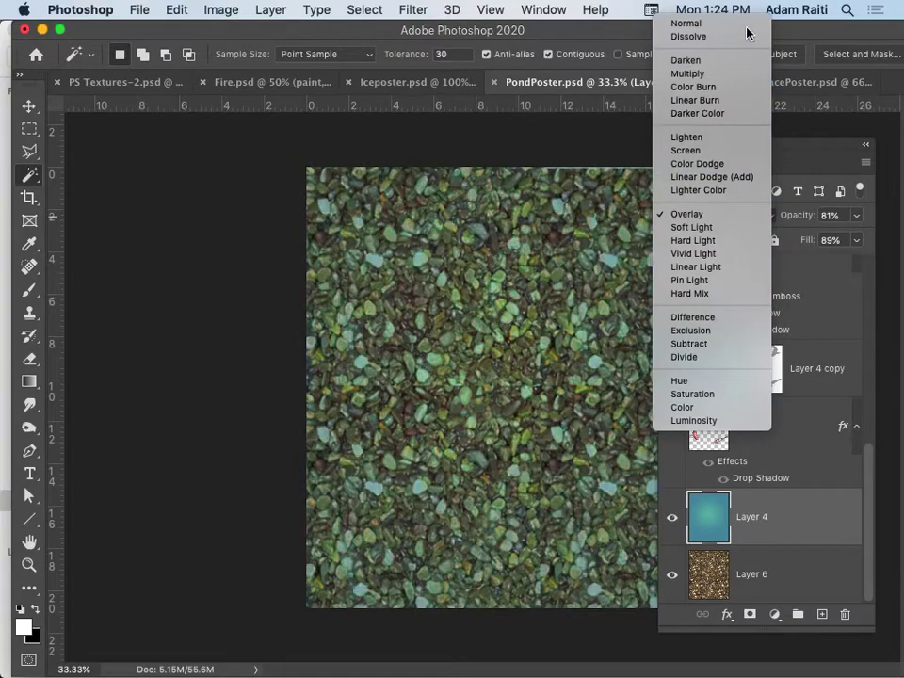
left_click(683, 24)
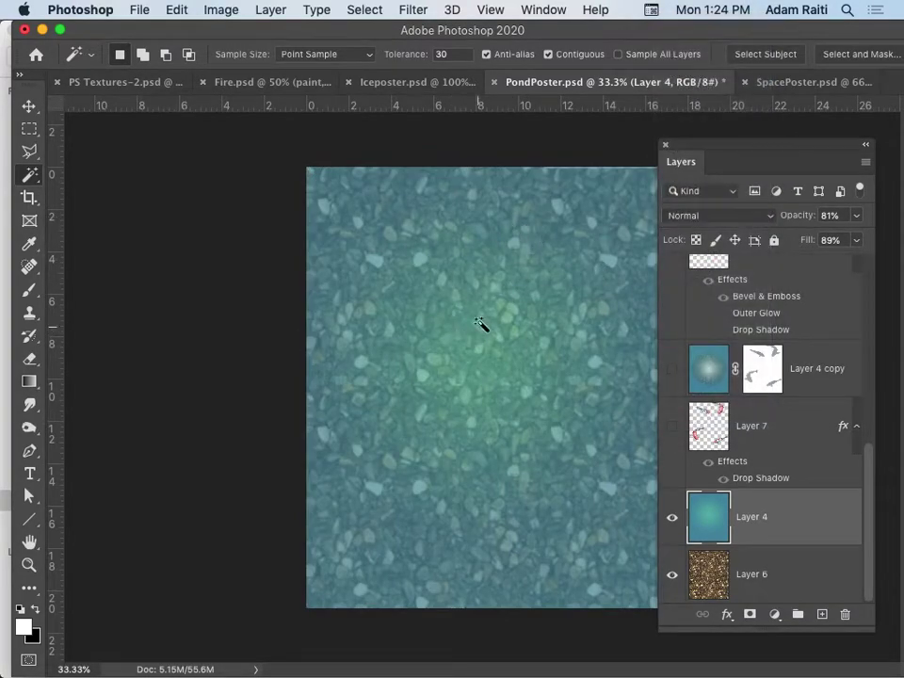
left_click(773, 216)
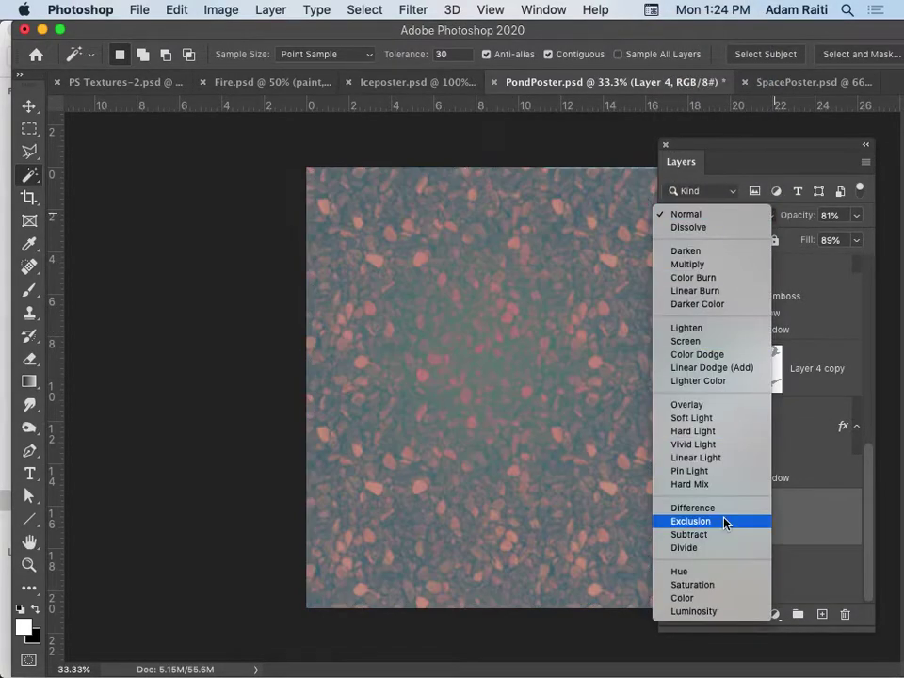
left_click(709, 404)
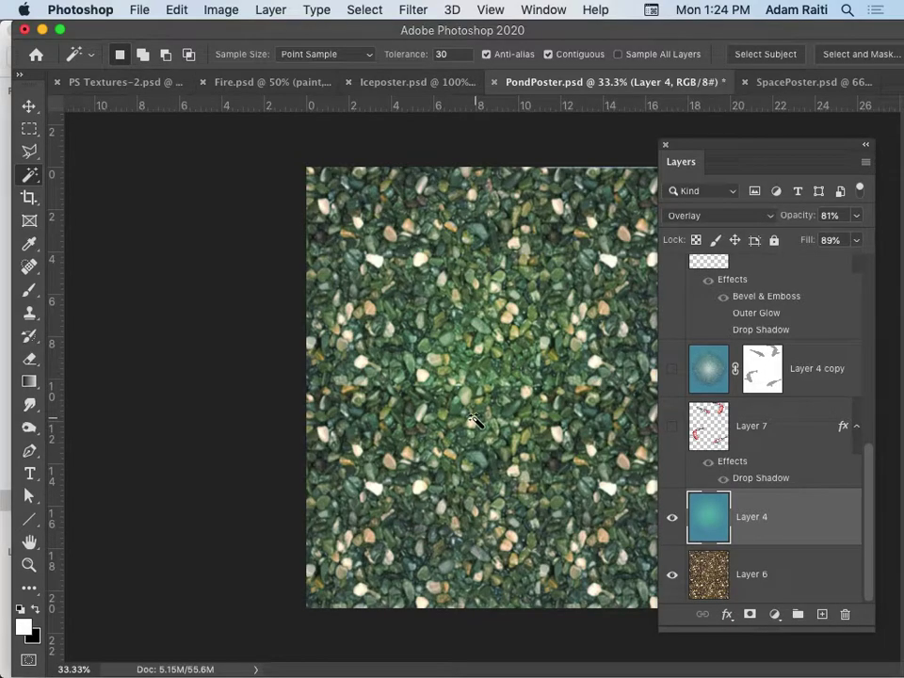
Show the koi fish on Layer 7 and turn off the layer's effects to compare the fish without the drop shadow
left_click(672, 428)
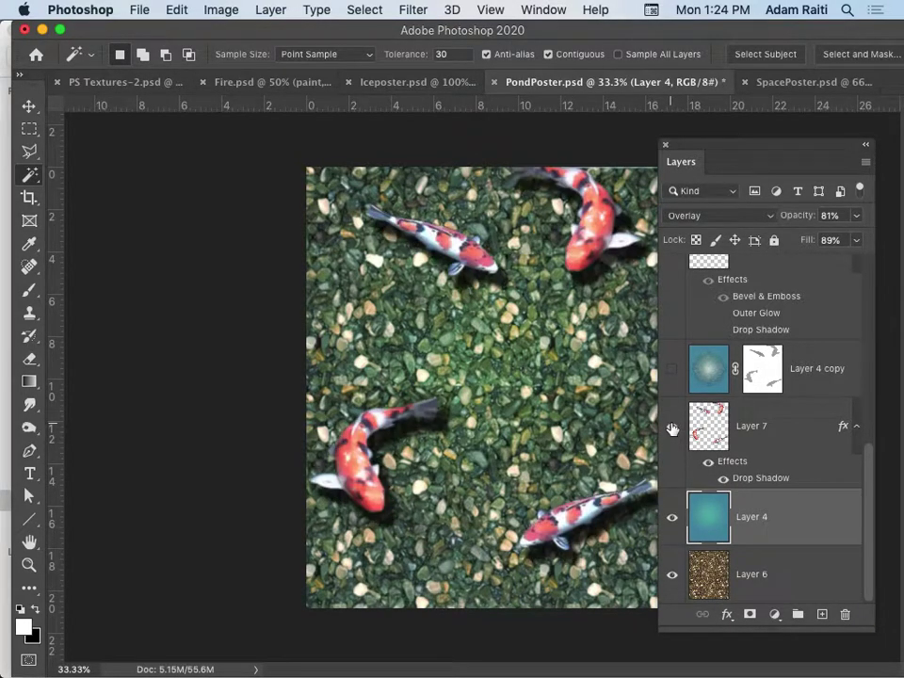
left_click_drag(701, 148, 723, 144)
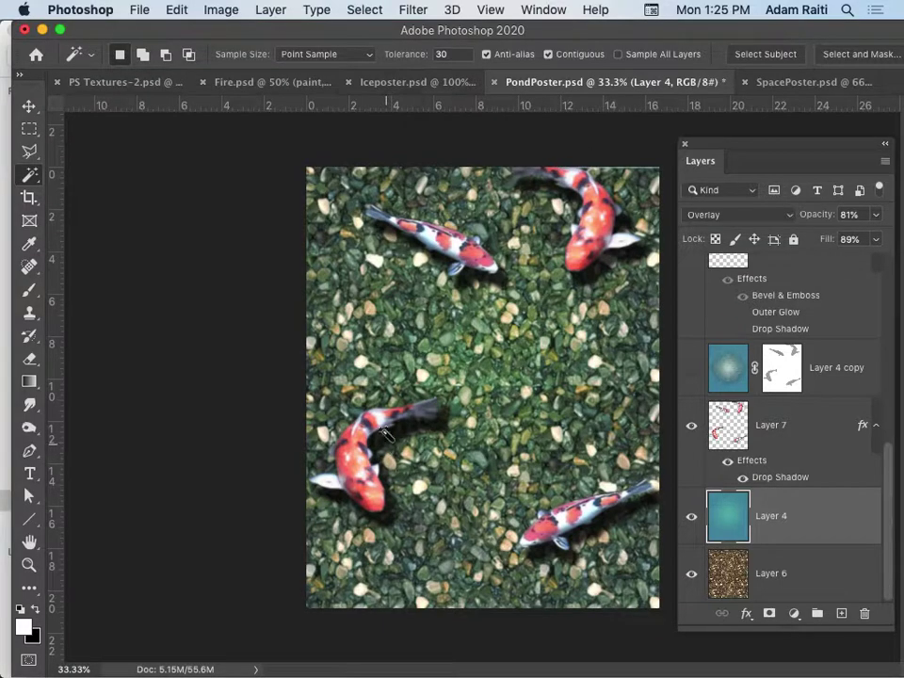
left_click(726, 463)
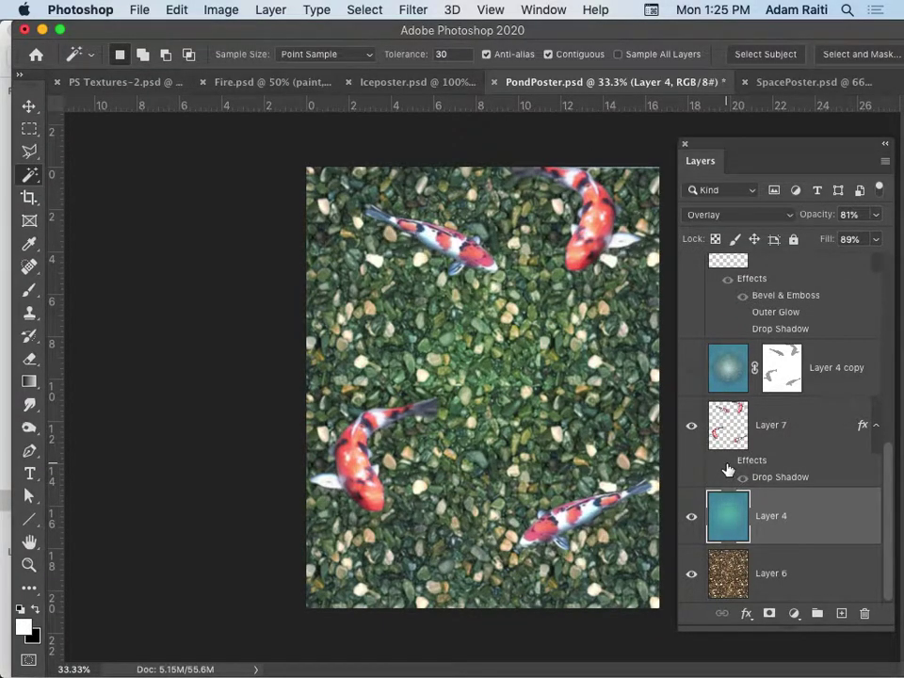
Turn the koi layer's drop shadow effects back on, and show and select the rippled water Layer 4 copy
left_click(726, 463)
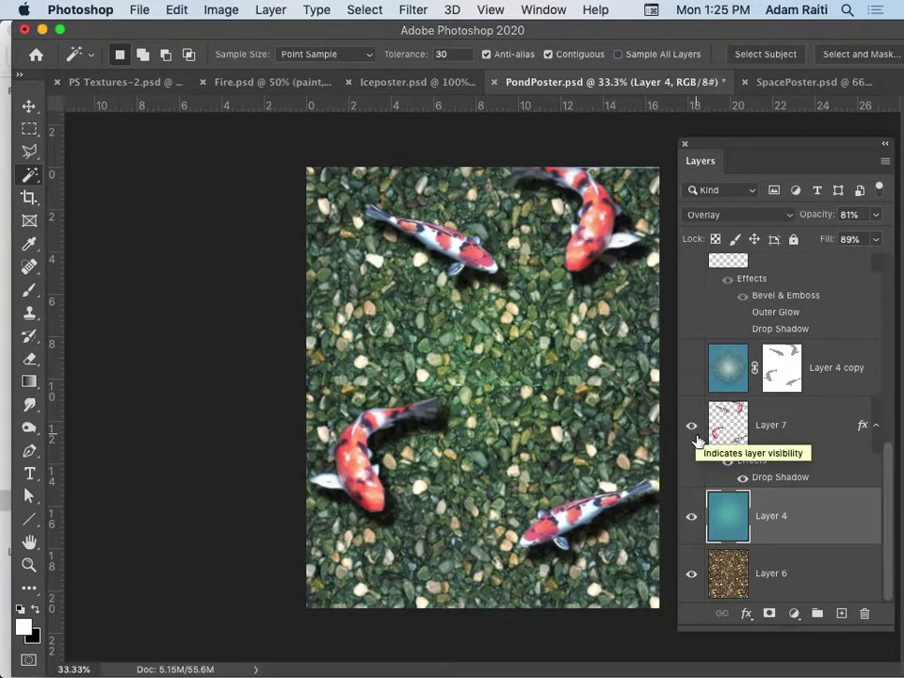
left_click(693, 367)
left_click(721, 367)
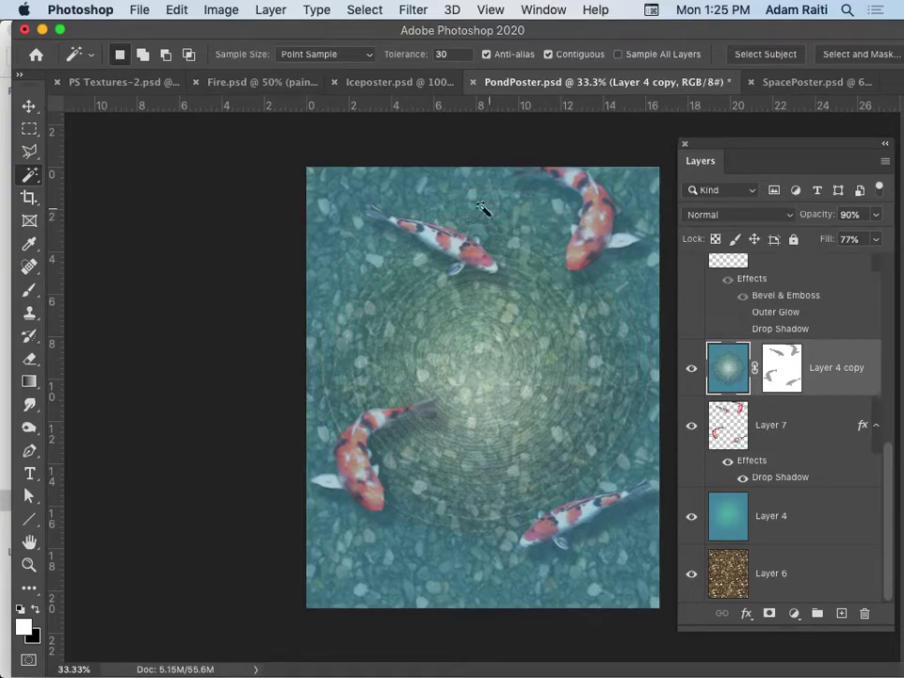
Show the Pond copy lettering and review its Pillow Emboss settings in the Bevel & Emboss layer style
scroll(758, 537, "up", 2)
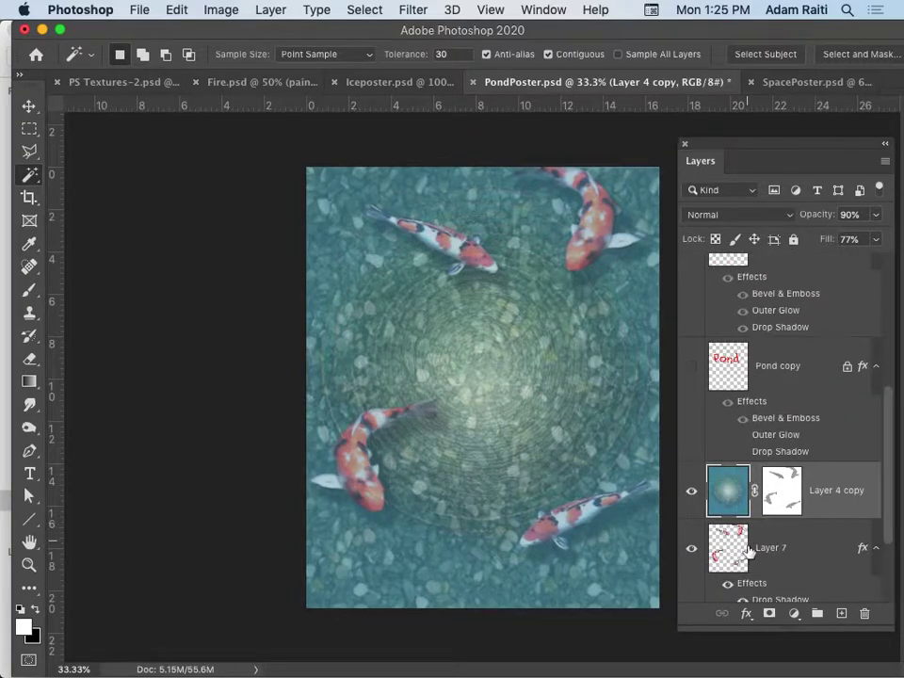
left_click(691, 366)
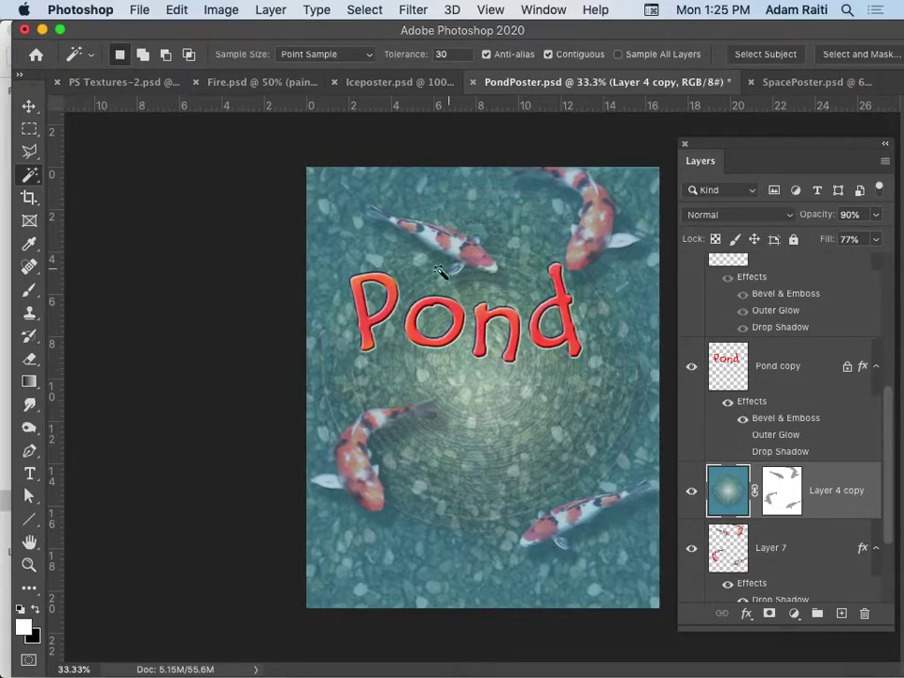
right_click(510, 323)
key("Escape")
left_click(513, 325, "super")
left_click(565, 358, "super")
left_click(576, 357, "super")
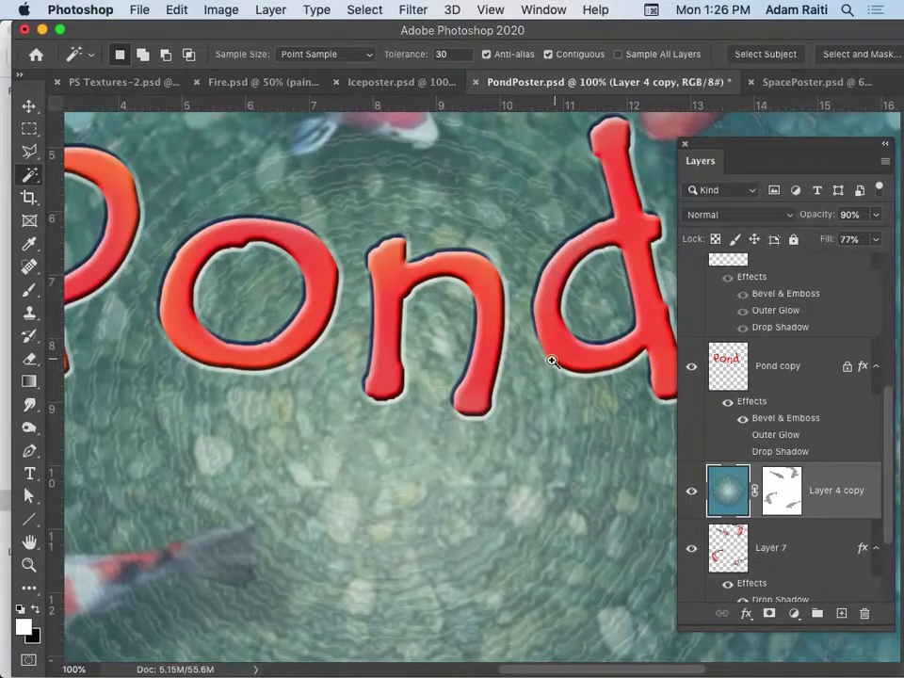
left_click(516, 334, "super")
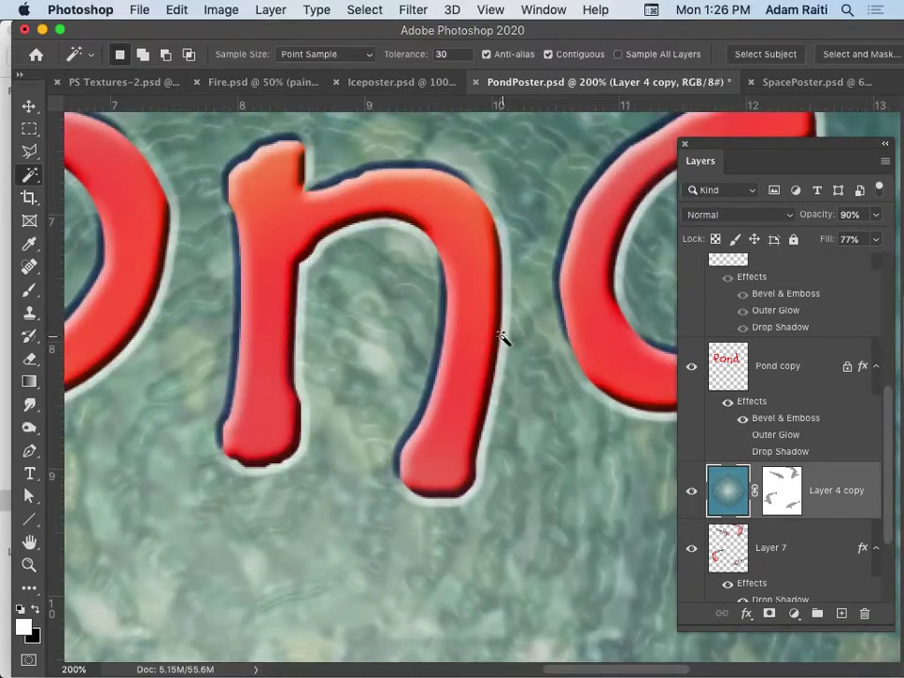
double_click(776, 427)
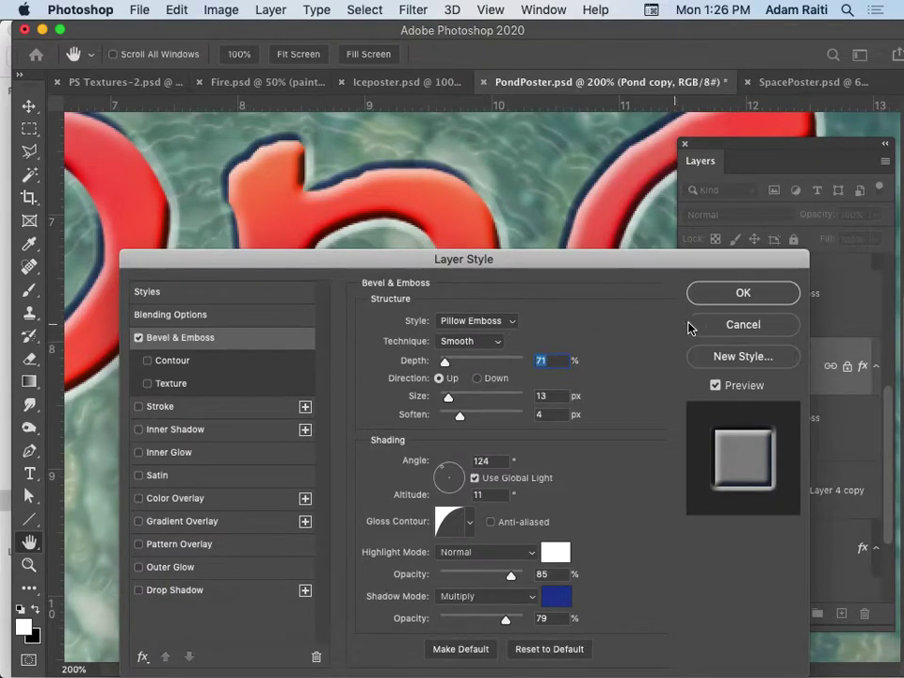
left_click(756, 299)
key("w")
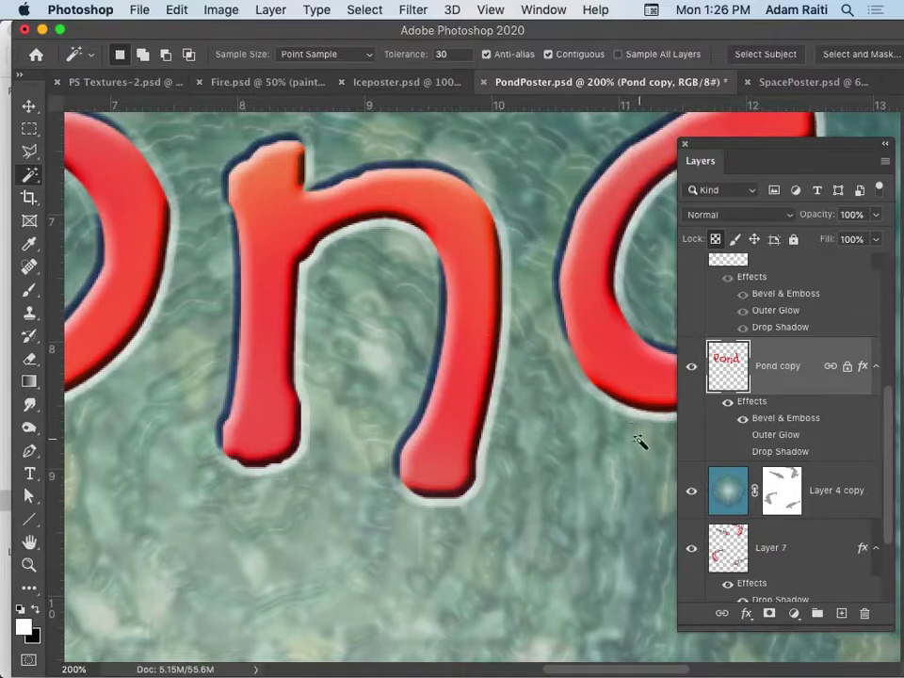
Show and select the Pond copy 3 lettering and set its layer opacity to 92%
scroll(744, 442, "up", 2)
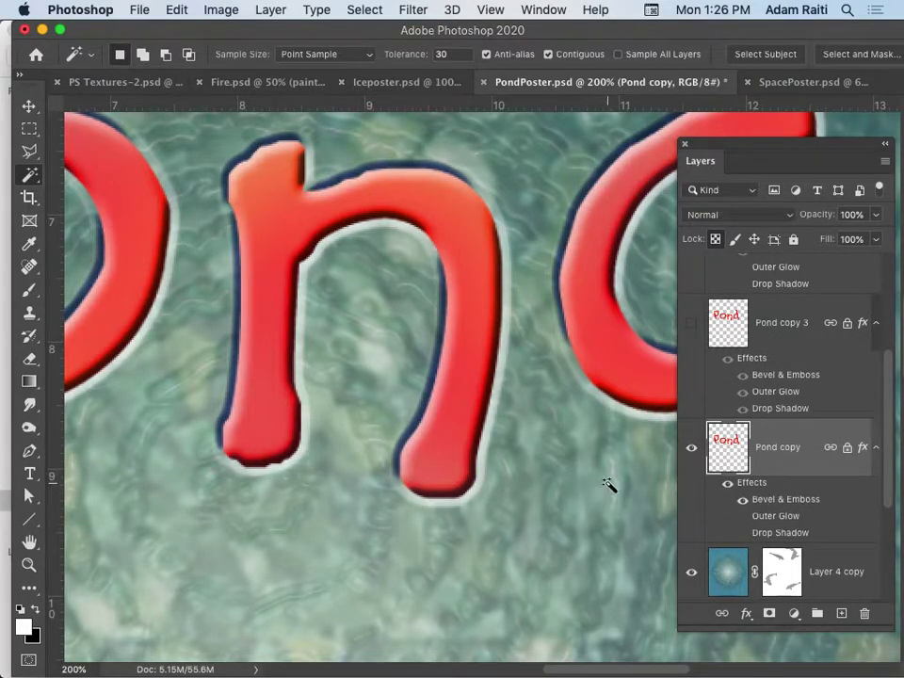
left_click(692, 324)
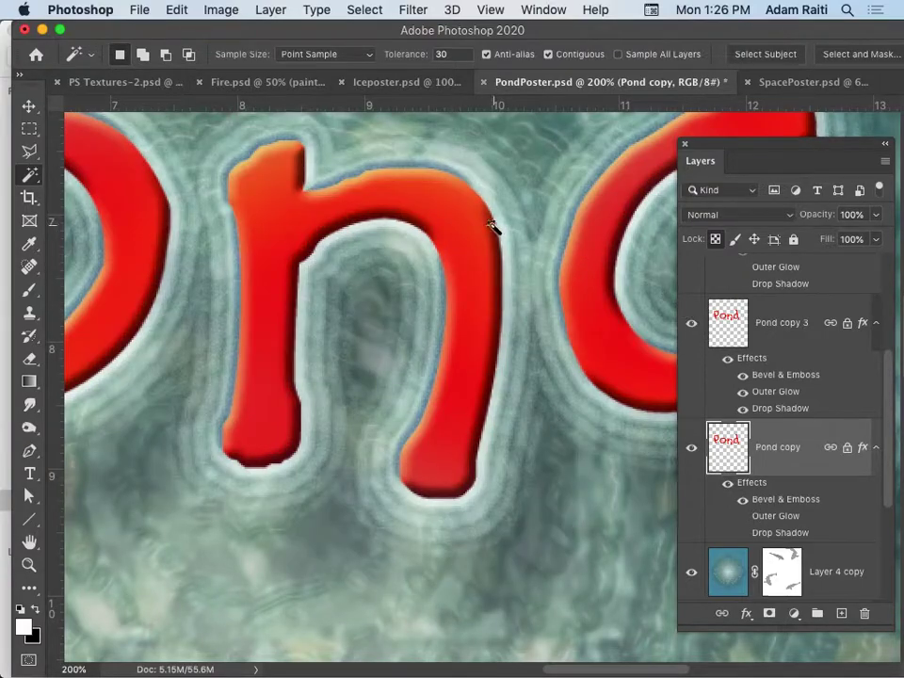
left_click(801, 320)
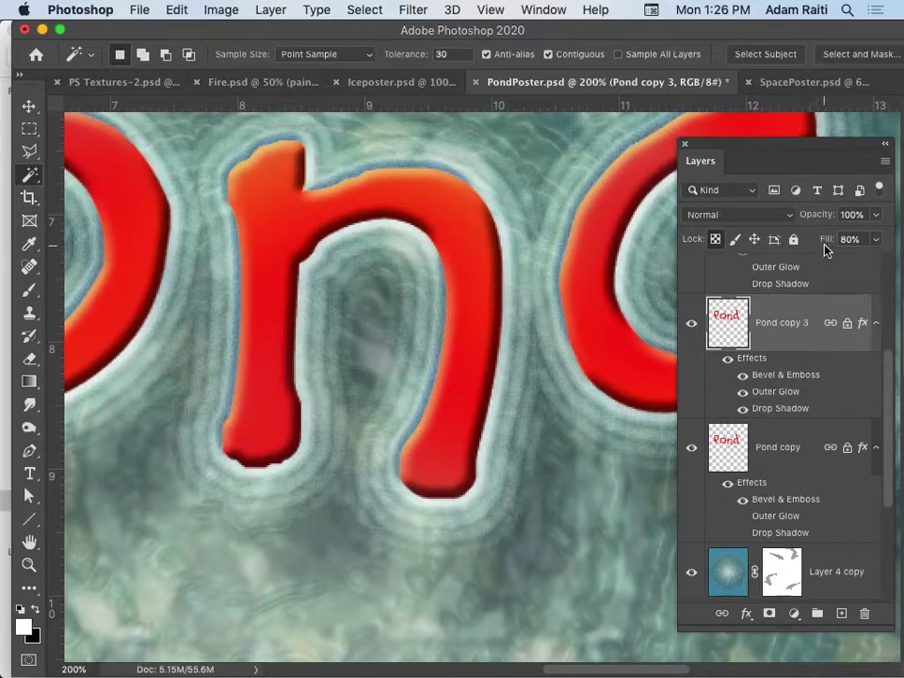
left_click_drag(829, 245, 821, 218)
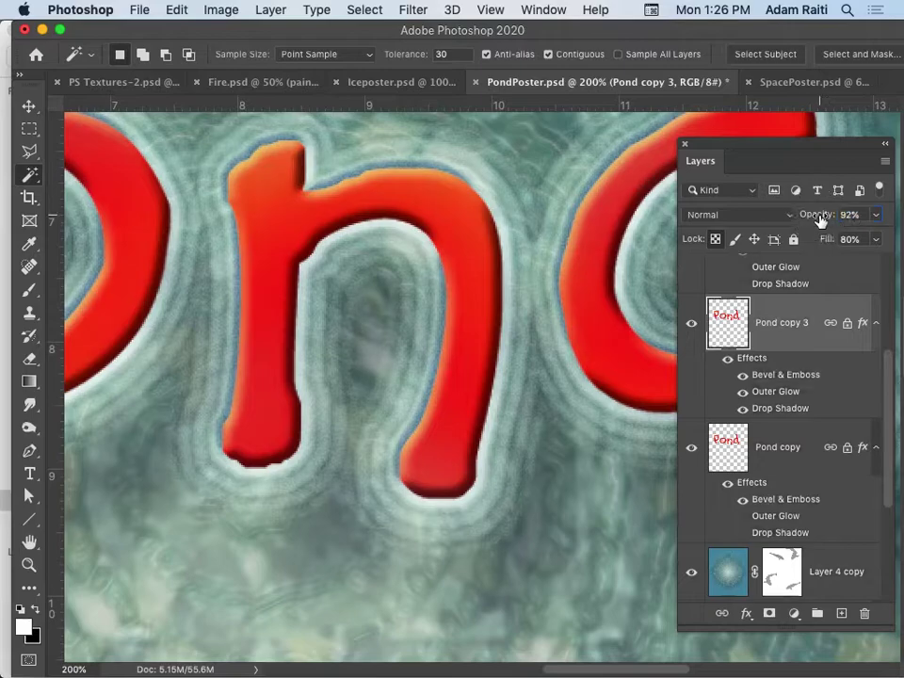
Review the Outer Glow settings of Pond copy 3, including the contour presets and the custom contour curve
left_click(511, 421, "alt+super")
left_click(511, 420, "alt+super")
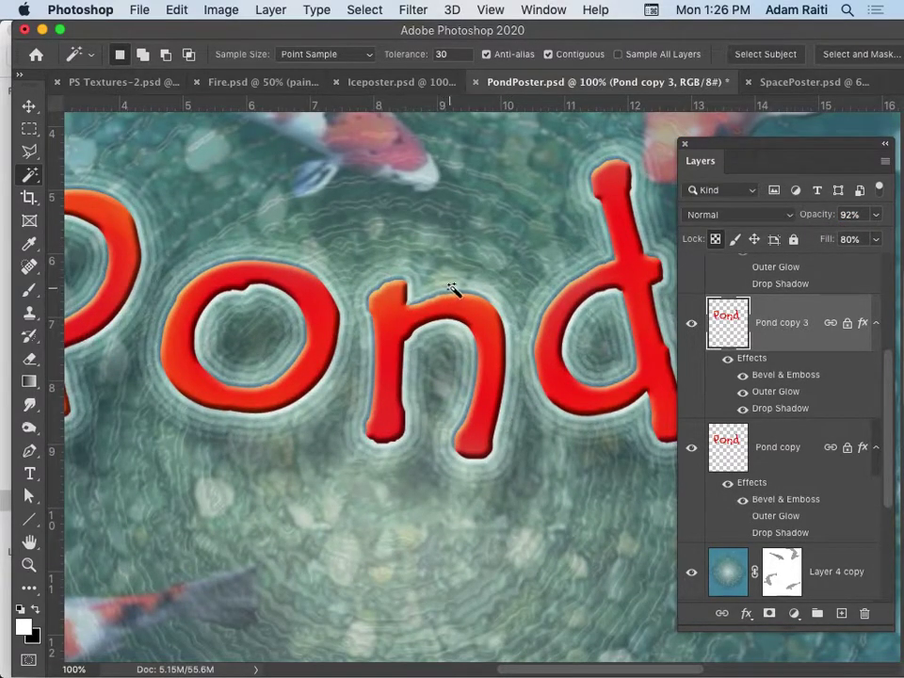
scroll(549, 428, "right", 3)
scroll(549, 427, "up", 1)
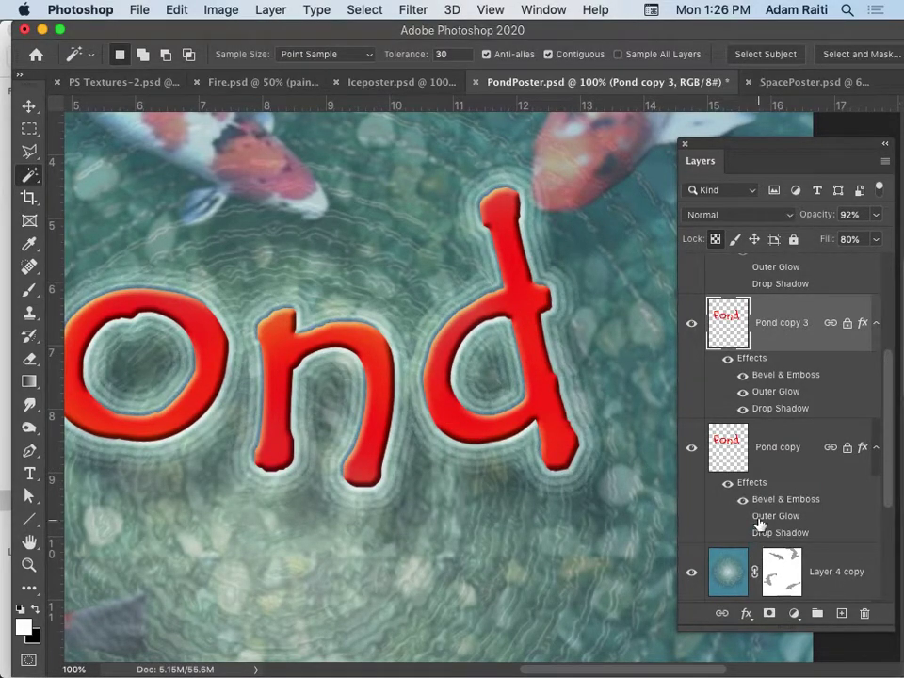
double_click(776, 391)
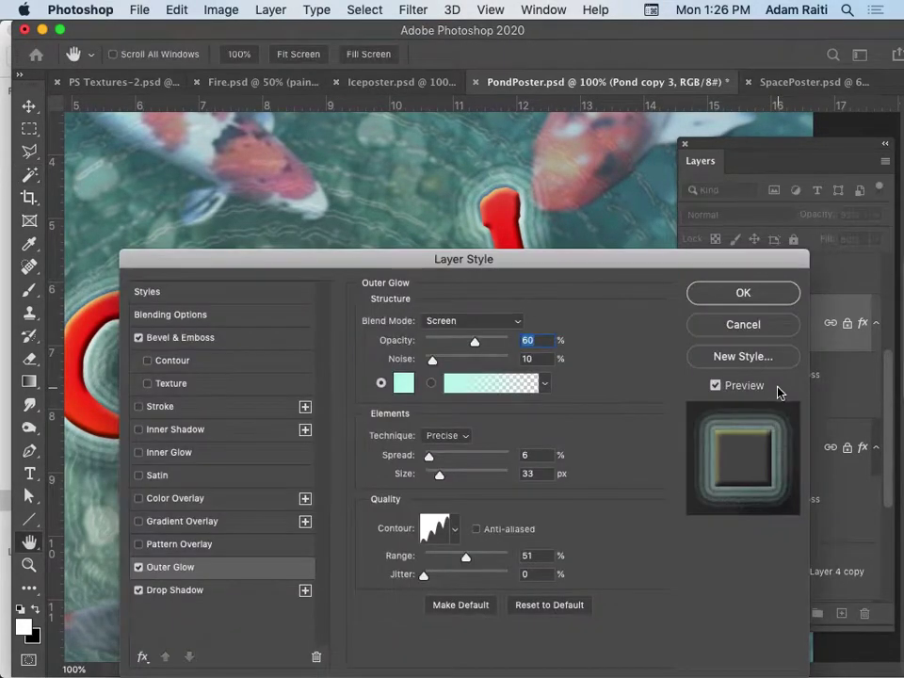
left_click_drag(486, 258, 579, 182)
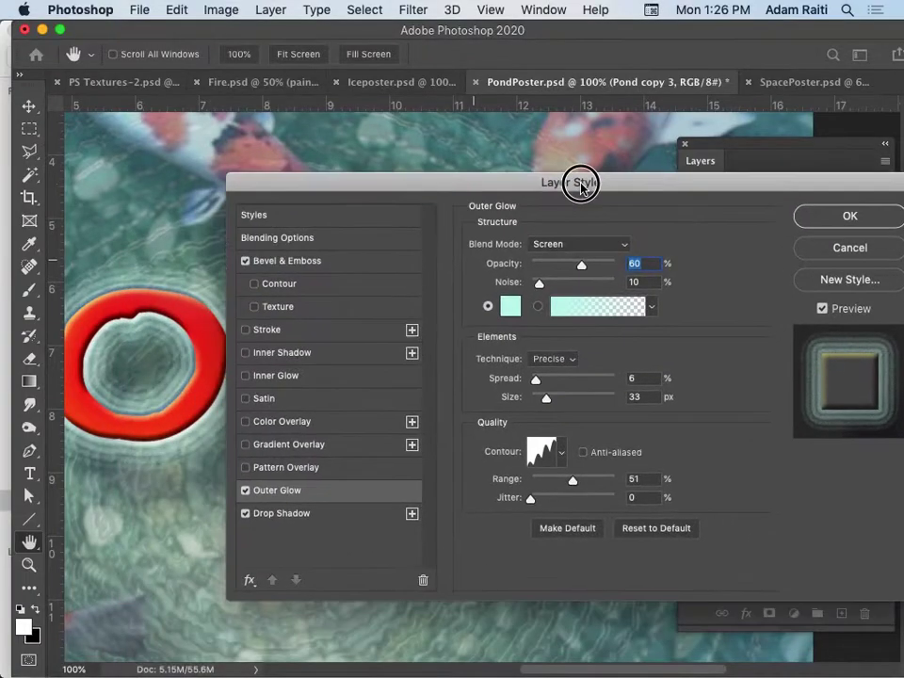
left_click(563, 456)
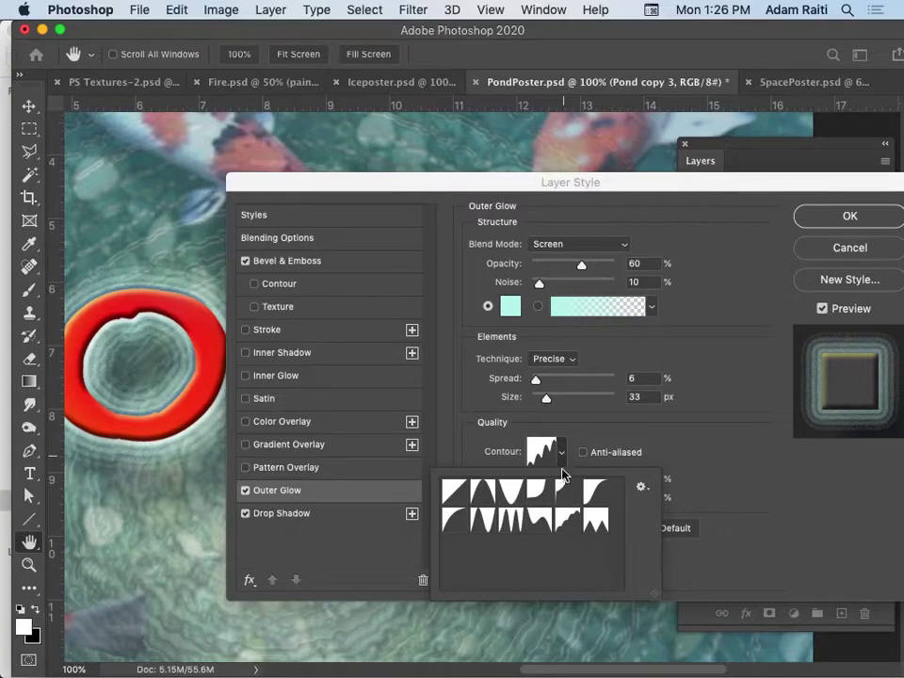
left_click(595, 440)
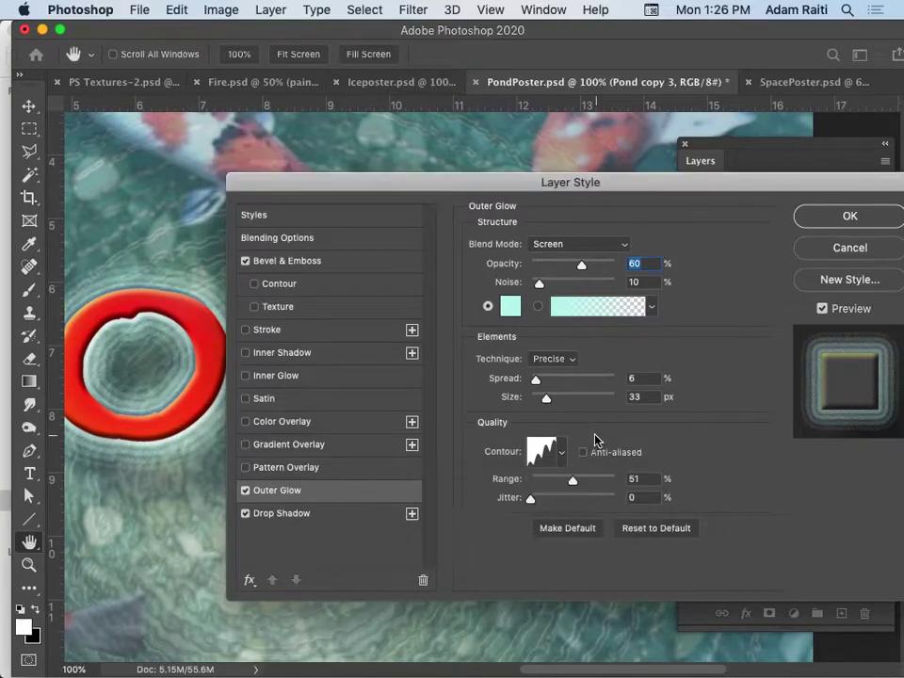
left_click(540, 451)
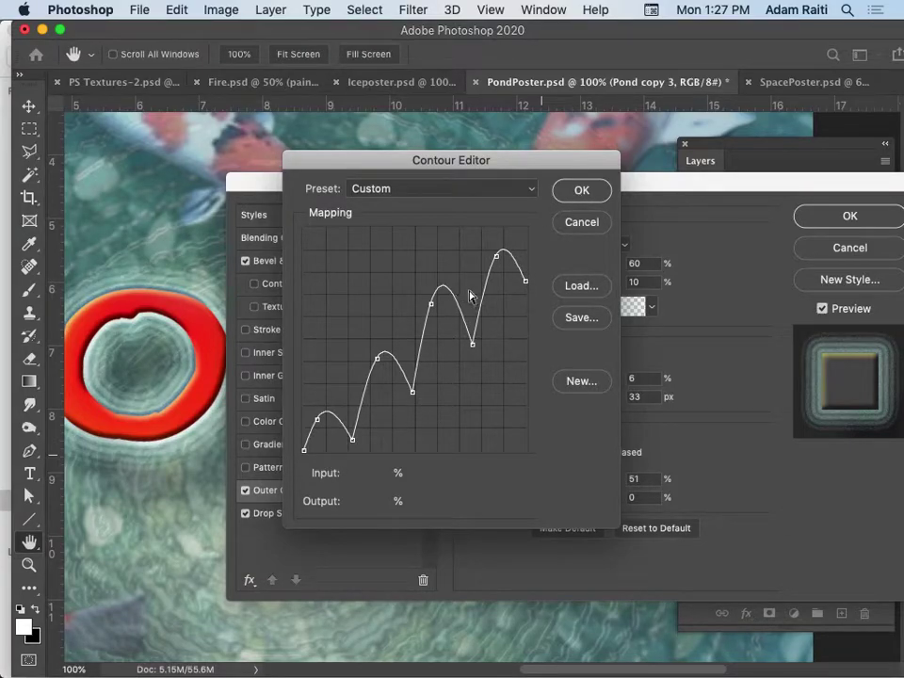
left_click(571, 191)
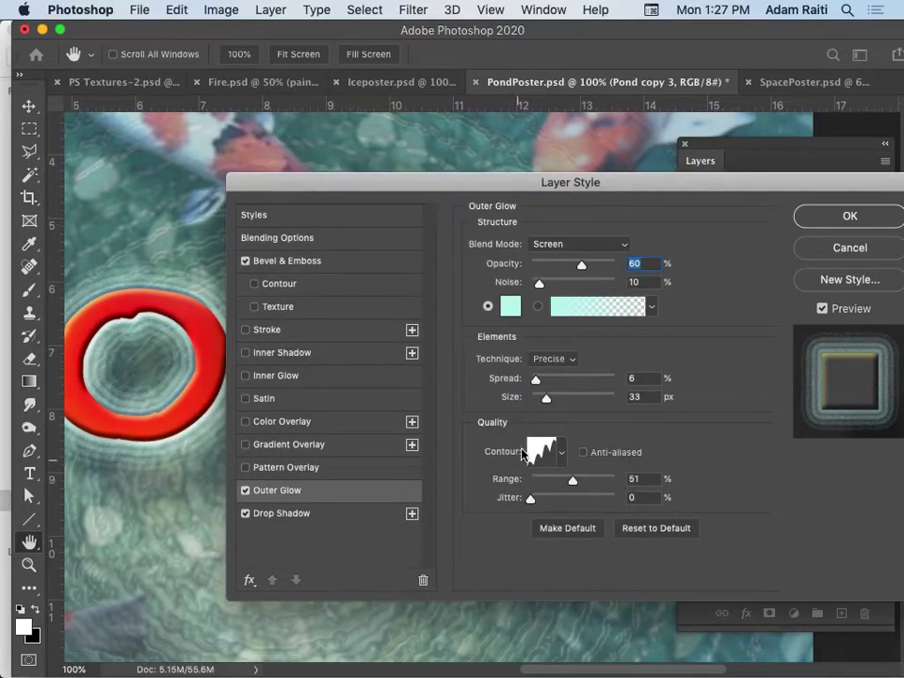
left_click(849, 214)
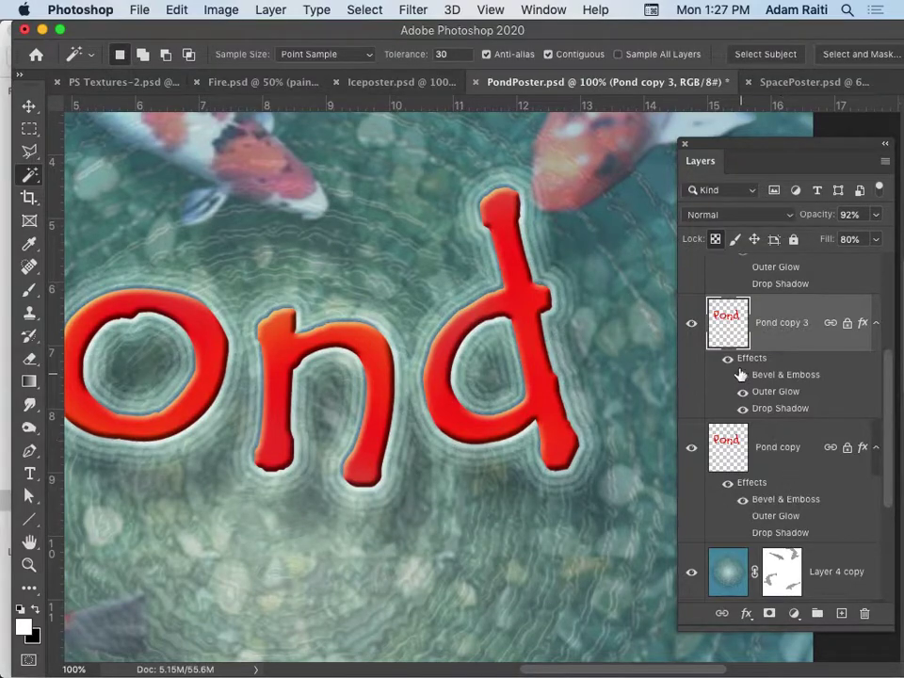
Show the maple leaves on Layer 5 and Layer 5 copy, and select Layer 5 copy
scroll(765, 407, "up", 5)
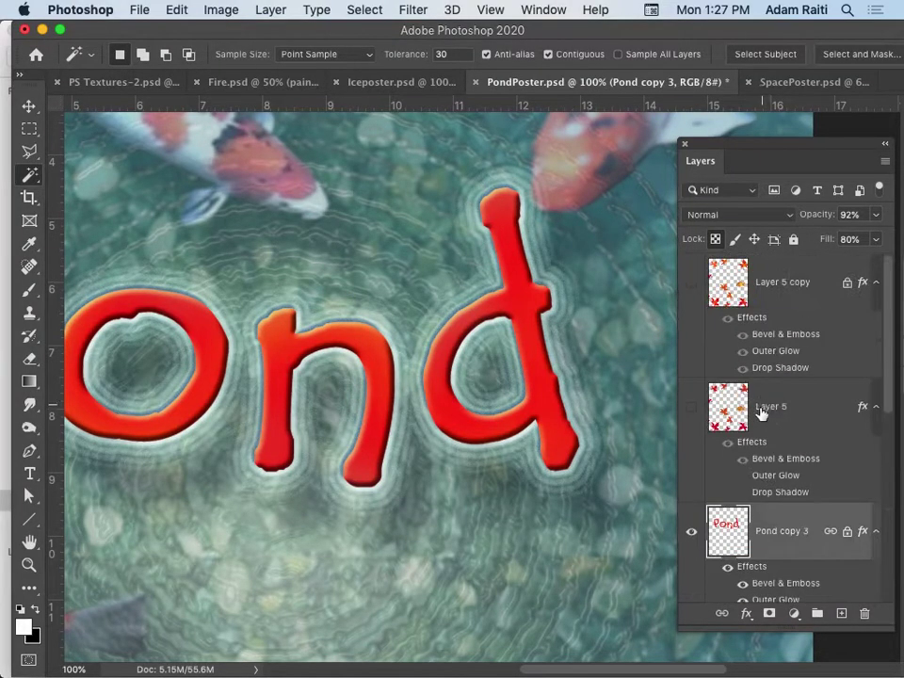
left_click(691, 409)
left_click(528, 412, "alt")
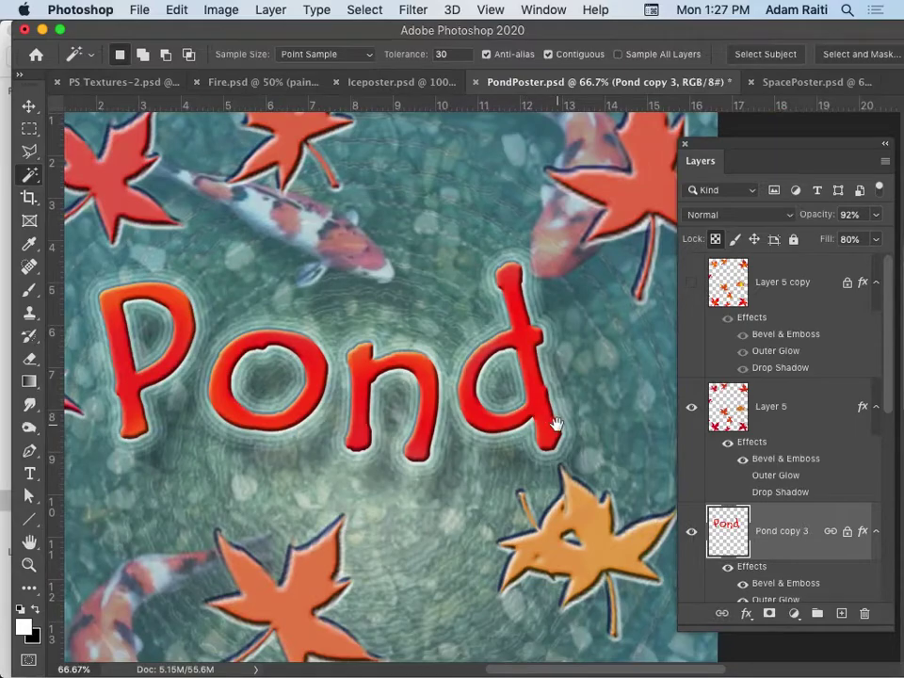
mouse_move(358, 237)
left_mouse_down()
mouse_move(420, 369)
mouse_move(363, 233)
left_mouse_up()
left_click(420, 372, "alt")
left_click(460, 428, "alt")
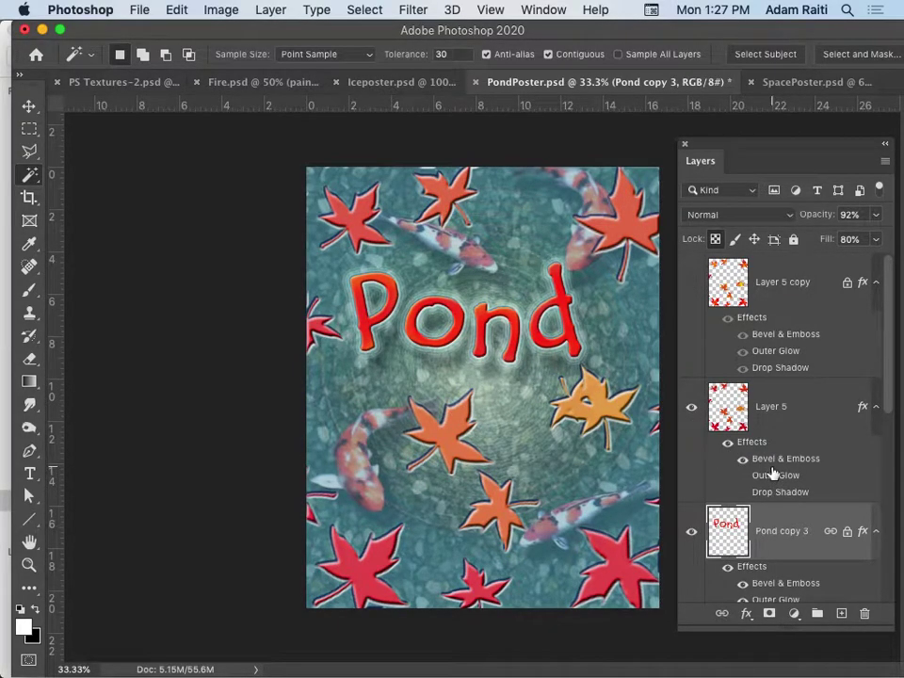
left_click(691, 281)
left_click(730, 285)
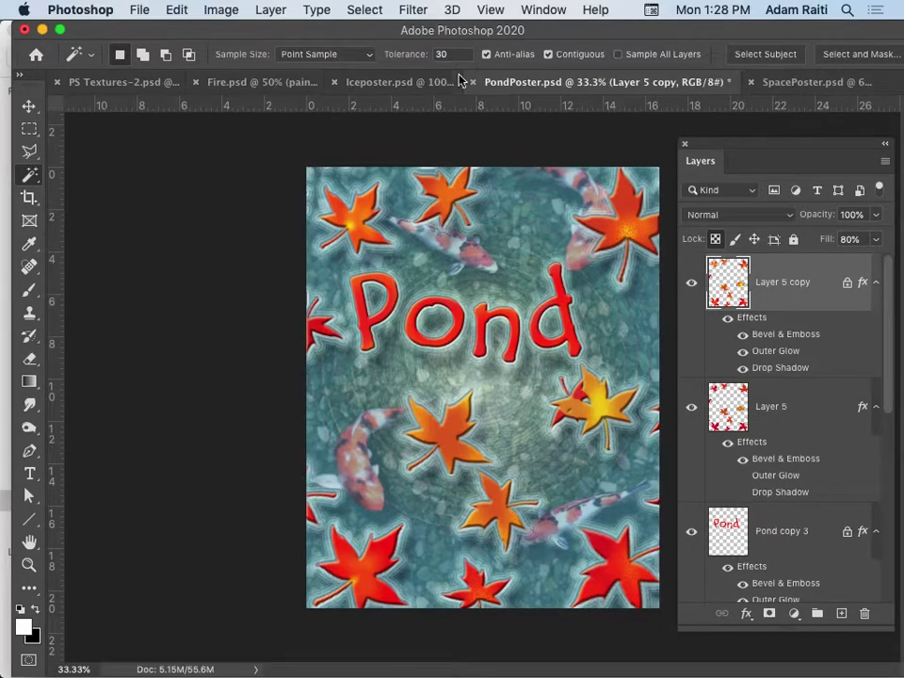
In Iceposter.psd, show Layer 1, Layer 7 and ICE copy, and hide the plain ICE text layer
left_click(410, 86)
left_click_drag(706, 426, 697, 494)
scroll(694, 480, "up", 3)
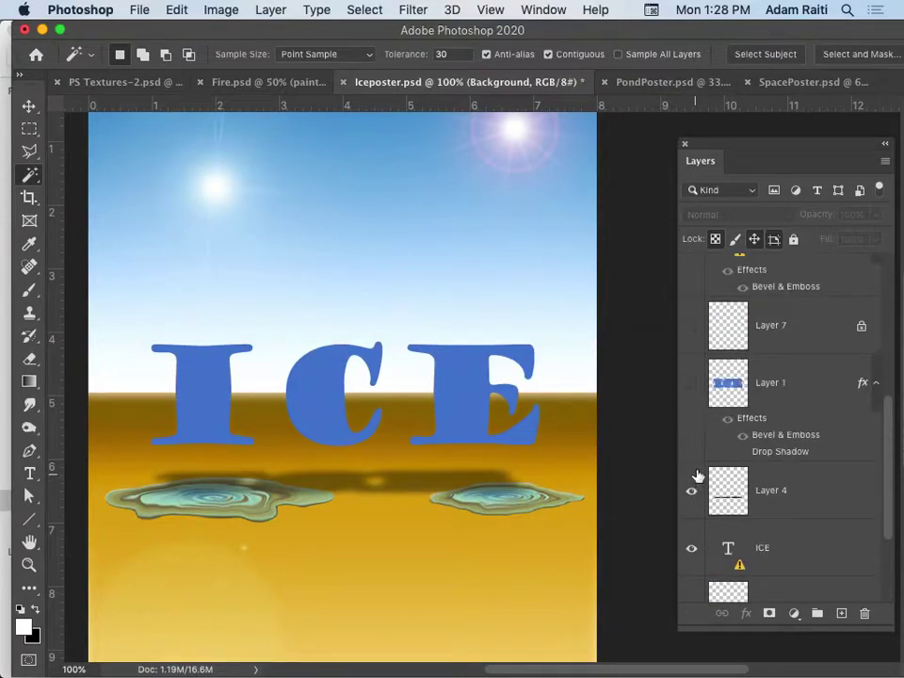
left_click_drag(692, 384, 692, 324)
scroll(716, 388, "up", 2)
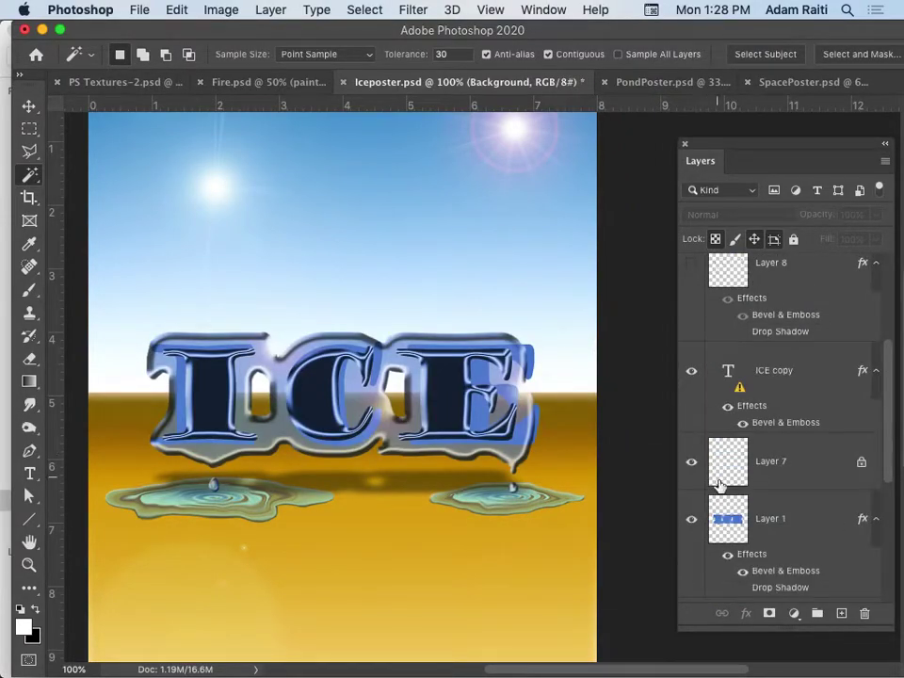
scroll(716, 480, "down", 5)
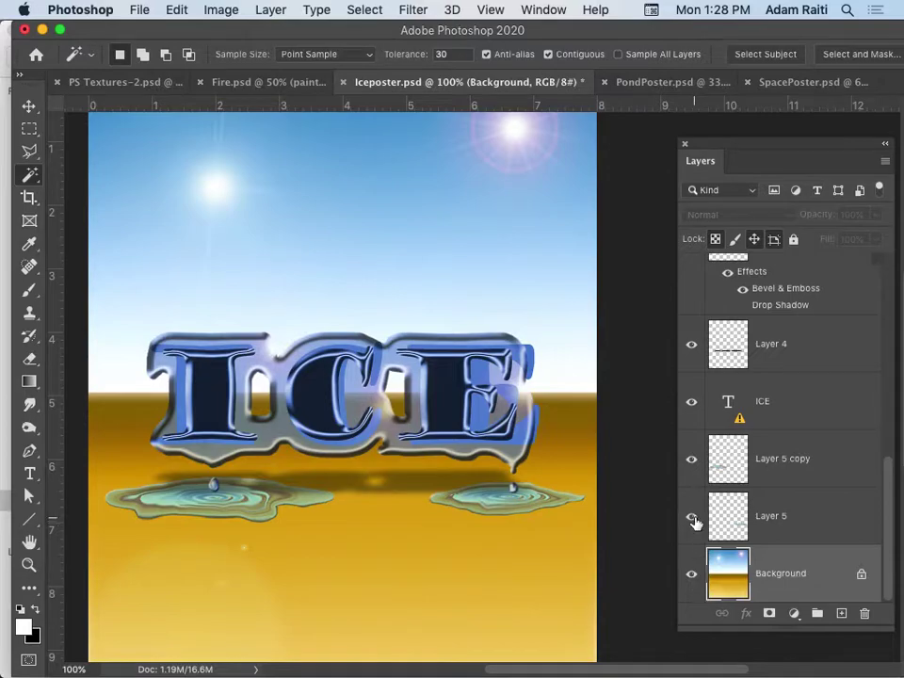
left_click(692, 401)
Show the frosty texture layers Layer 10, Layer 12 and Layer 8 and view the whole ICE poster
scroll(660, 427, "up", 3)
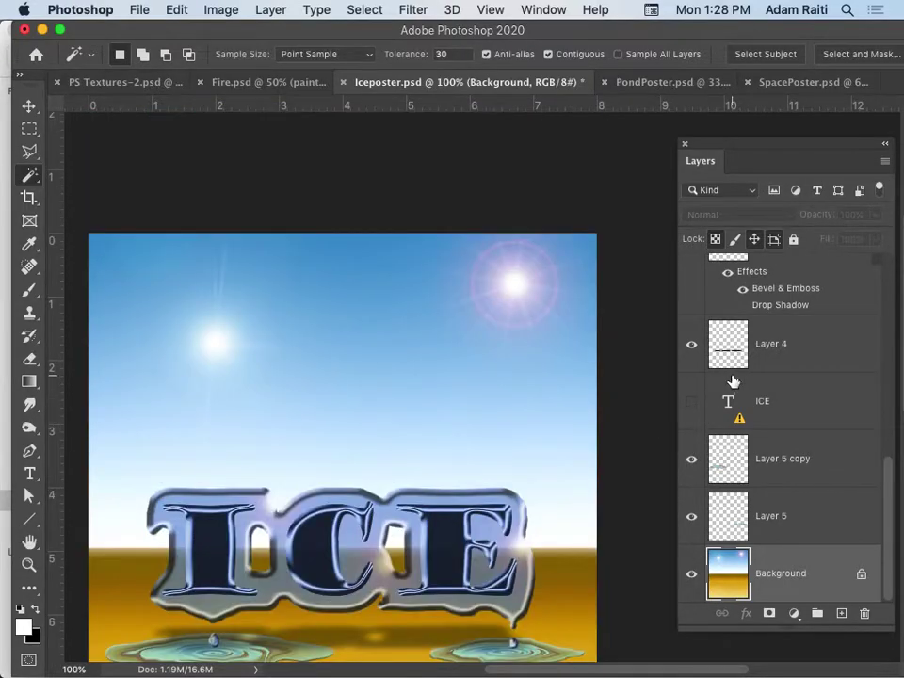
scroll(759, 405, "up", 6)
left_click(692, 283)
left_click(691, 375)
left_click(692, 463)
key("super+0")
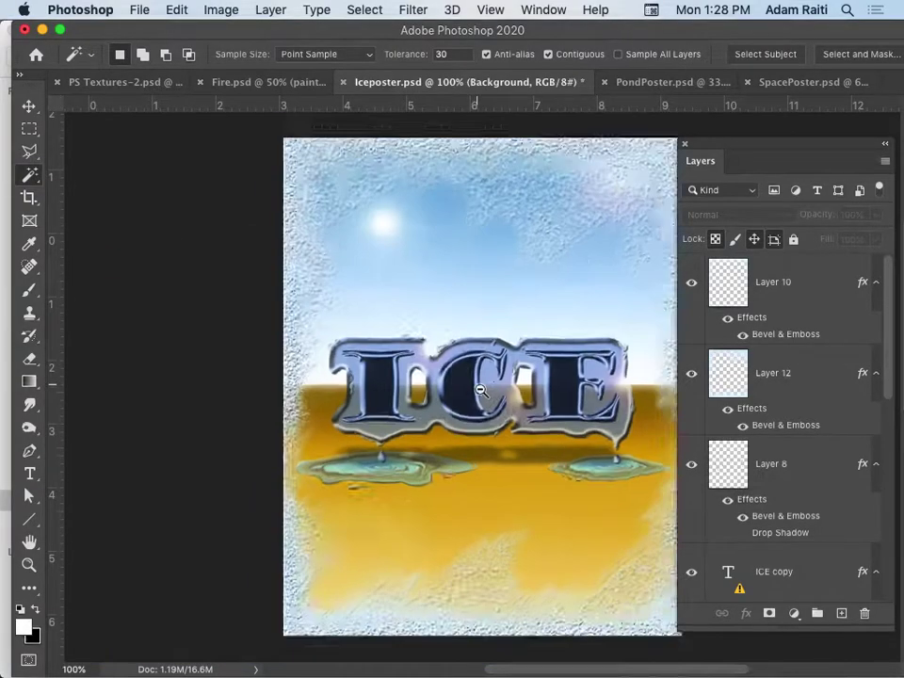
left_click(480, 389, "alt")
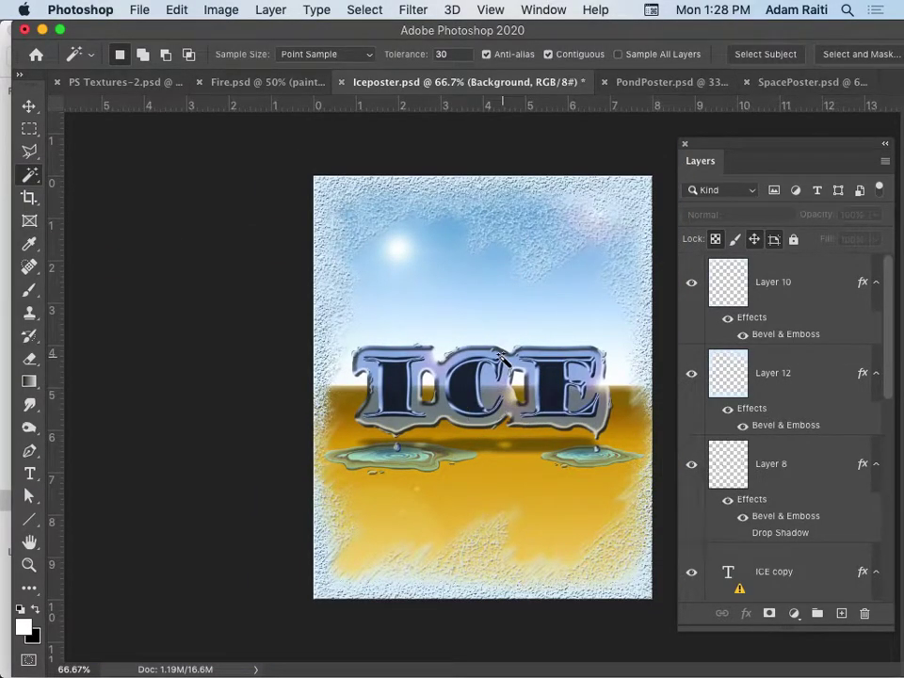
Return to the PondPoster.psd document and bring up the application switcher at QuickTime Player
left_click(675, 83)
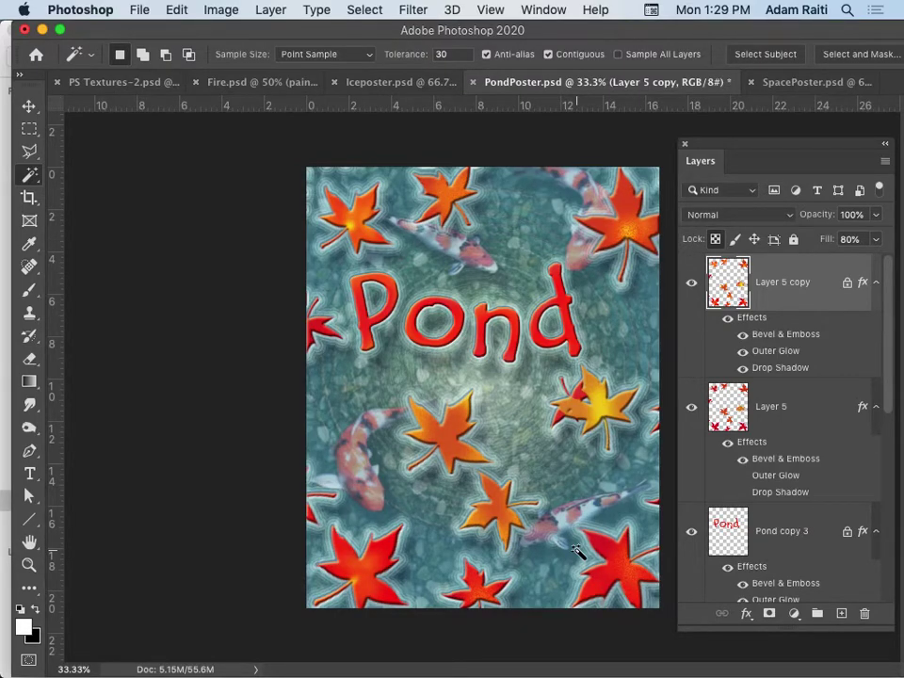
key("super+Tab")
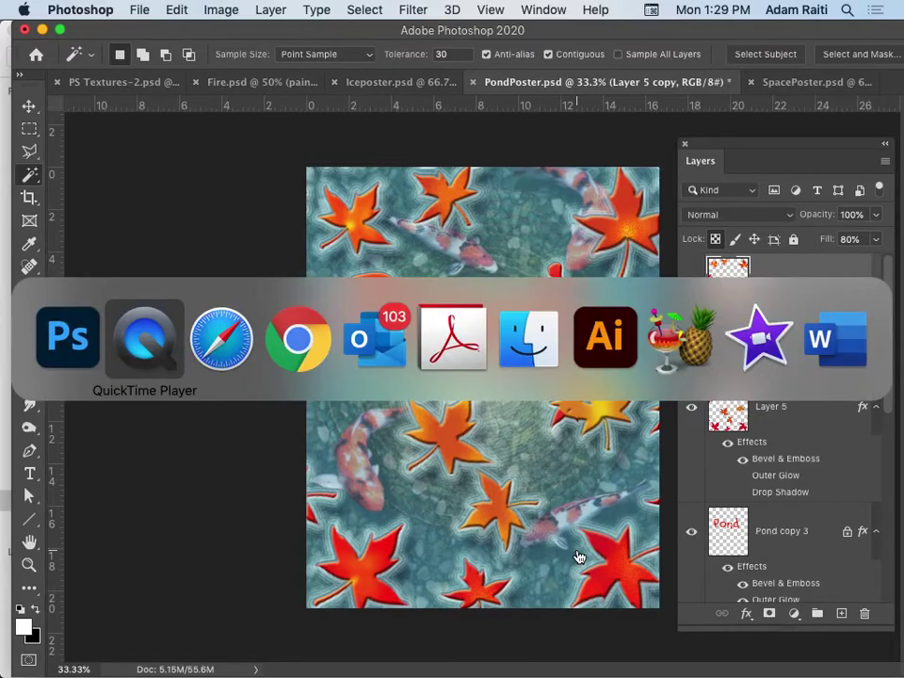